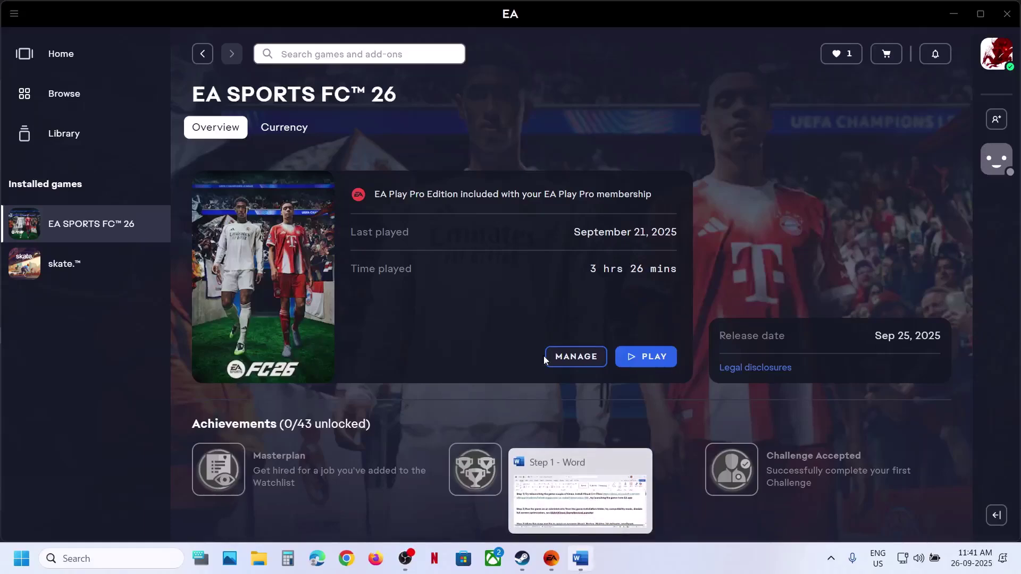
Open the Visual C++ Redistributable link from Step 1 of the Word troubleshooting notes in Chrome
left_click(523, 559)
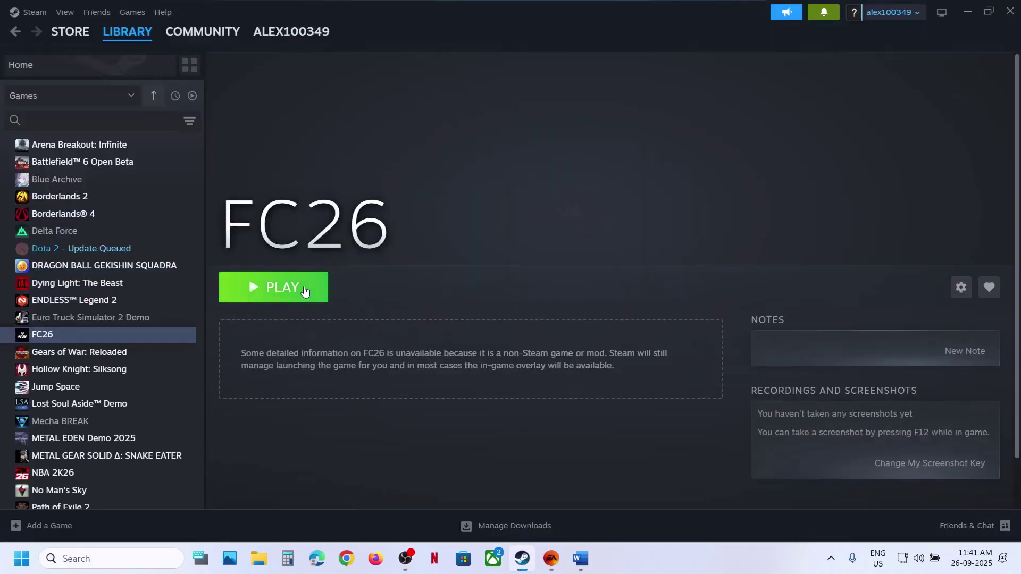
left_click(552, 558)
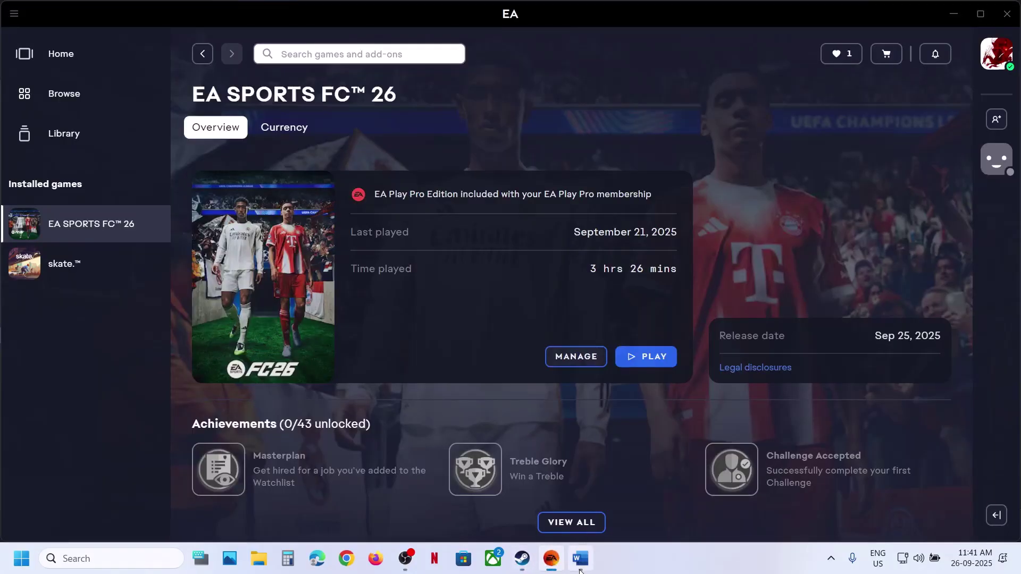
left_click(580, 559)
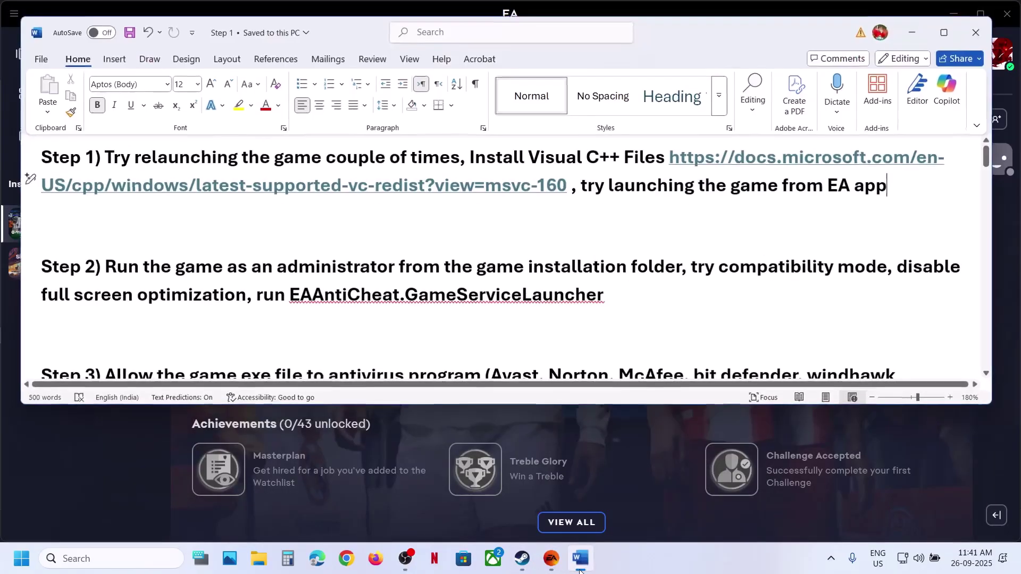
left_click(709, 162, "ctrl")
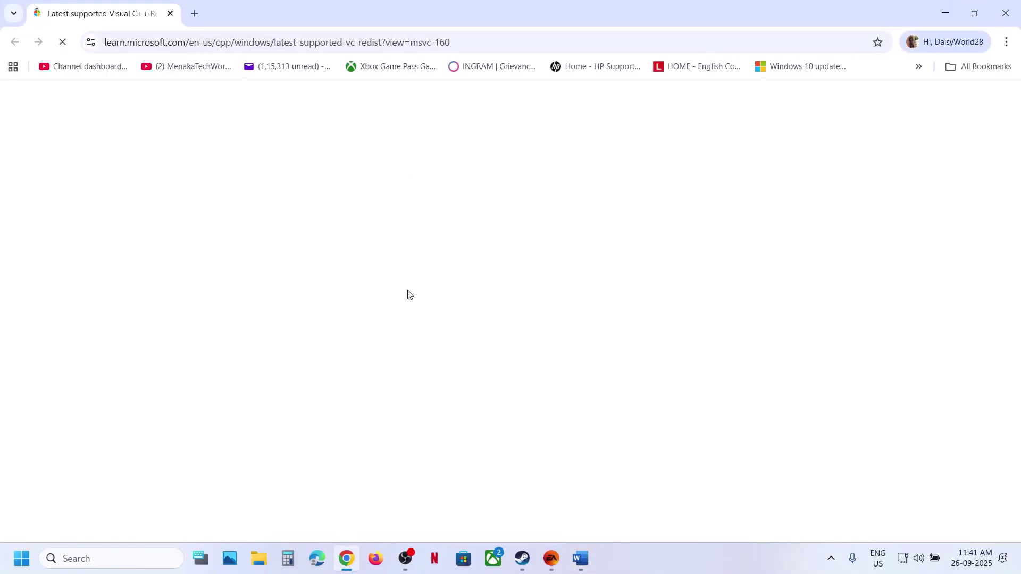
Download the x86 vc_redist installer and start its Repair, approving the UAC prompt
scroll(389, 407, "down", 5)
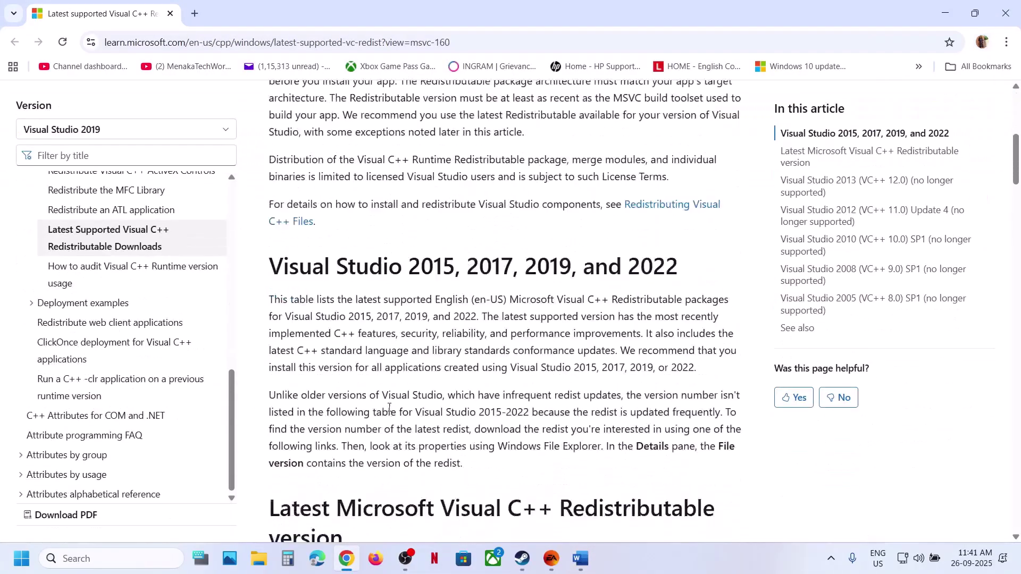
scroll(389, 408, "down", 7)
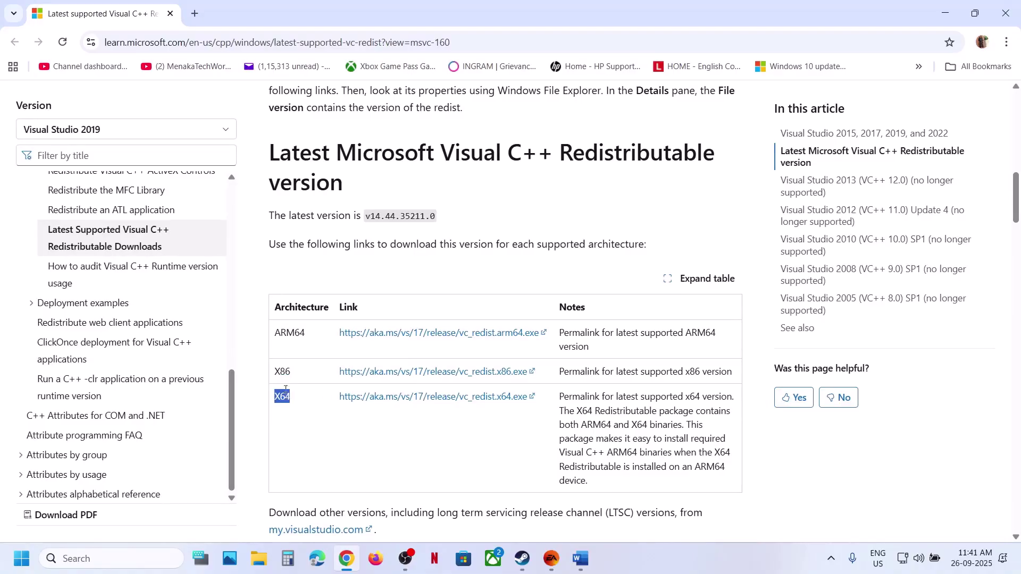
left_click(371, 374)
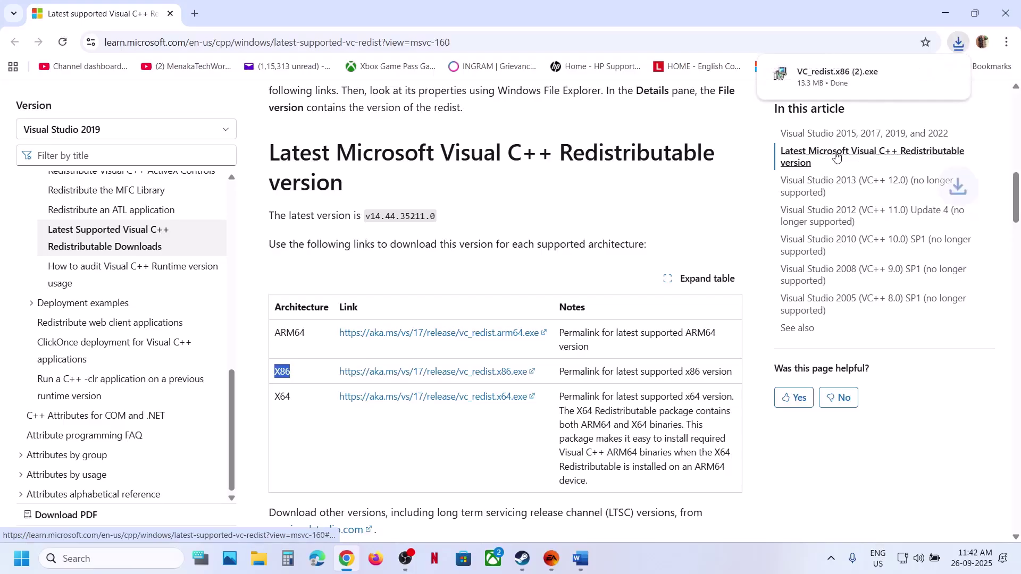
left_click(870, 78)
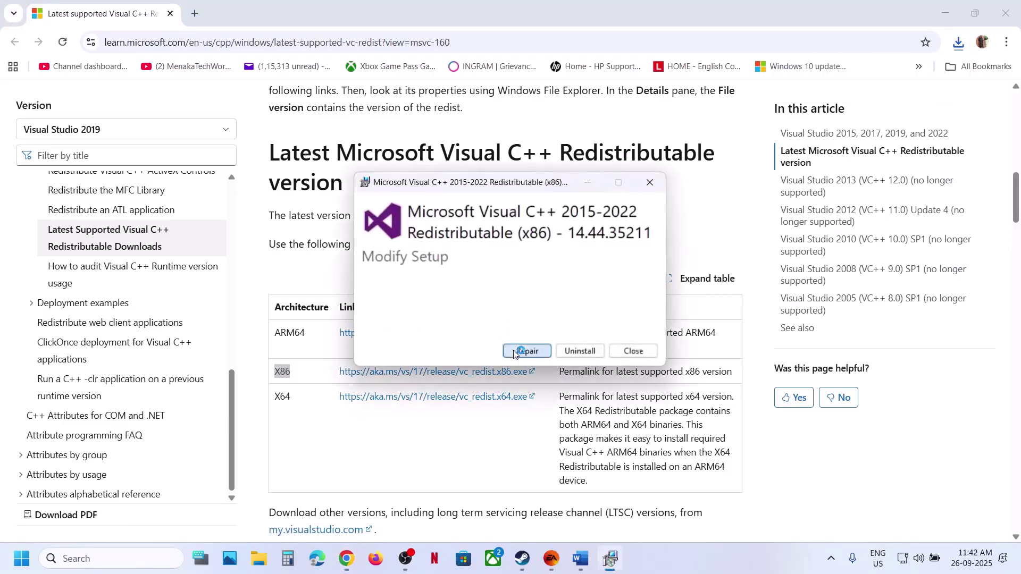
left_click(515, 354)
left_click(438, 379)
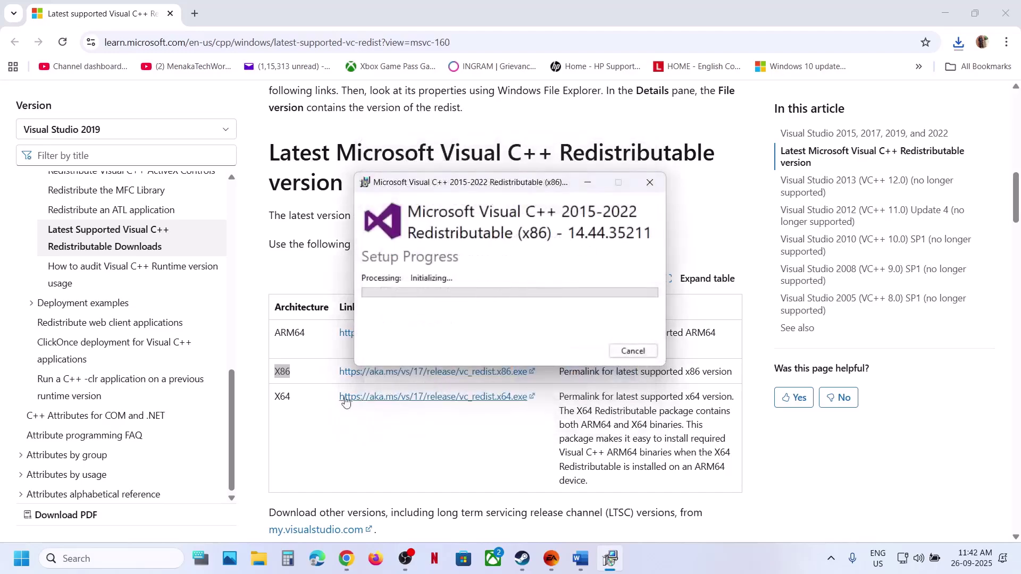
Download and repair the x64 Visual C++ redistributable, then bring the x86 setup progress back
double_click(282, 397)
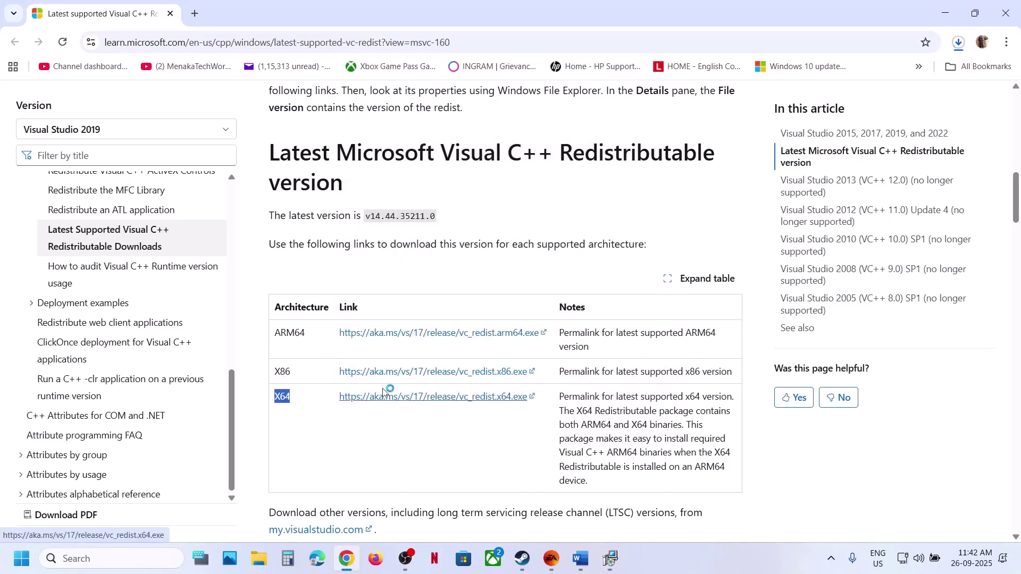
left_click(965, 42)
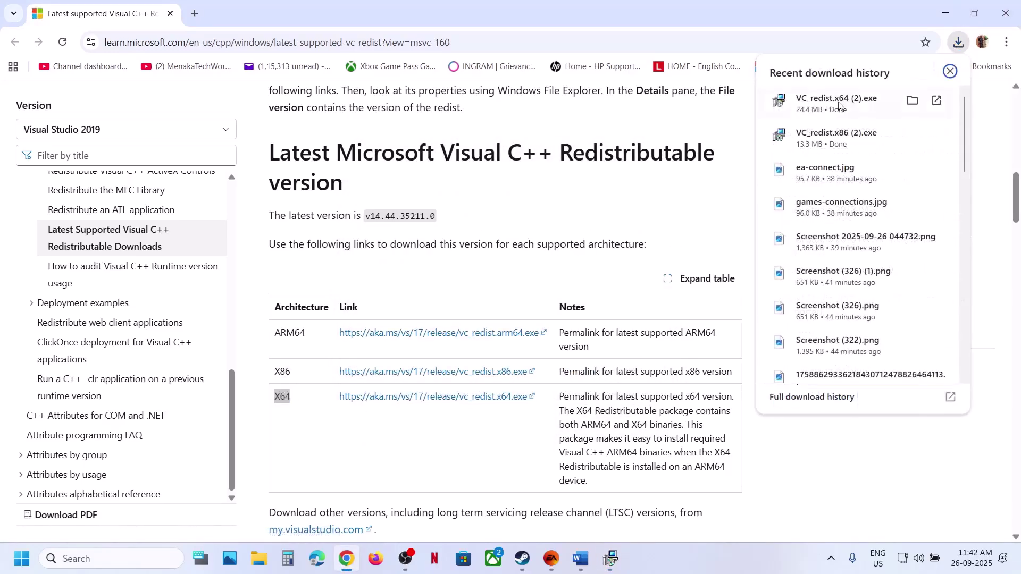
left_click(830, 104)
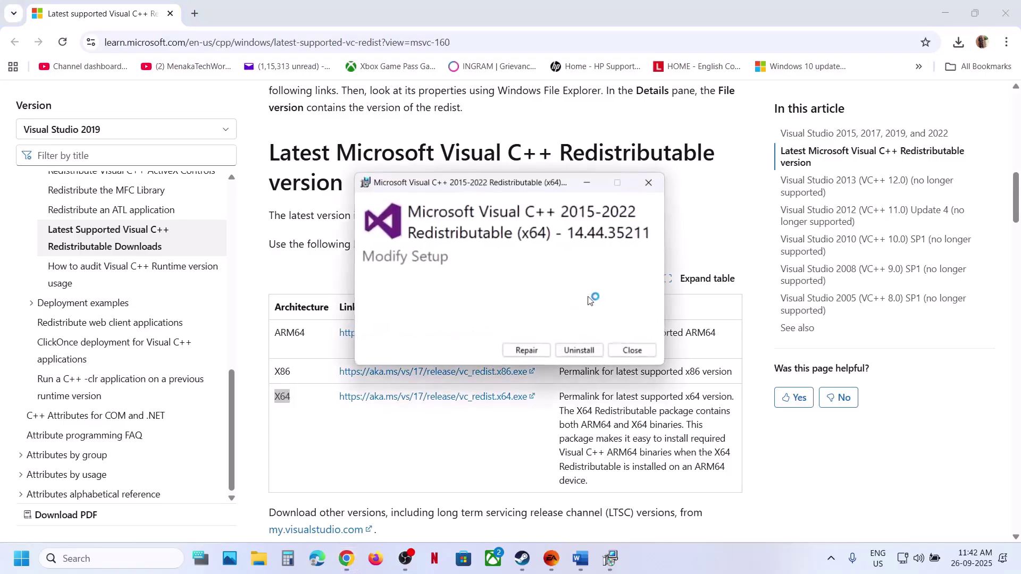
left_click(530, 352)
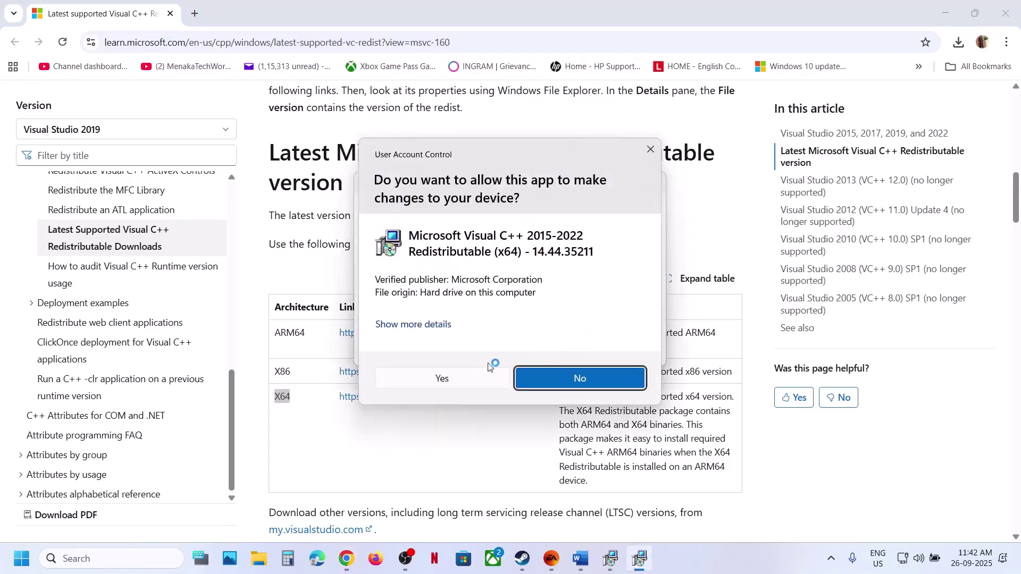
left_click(471, 377)
left_click(603, 558)
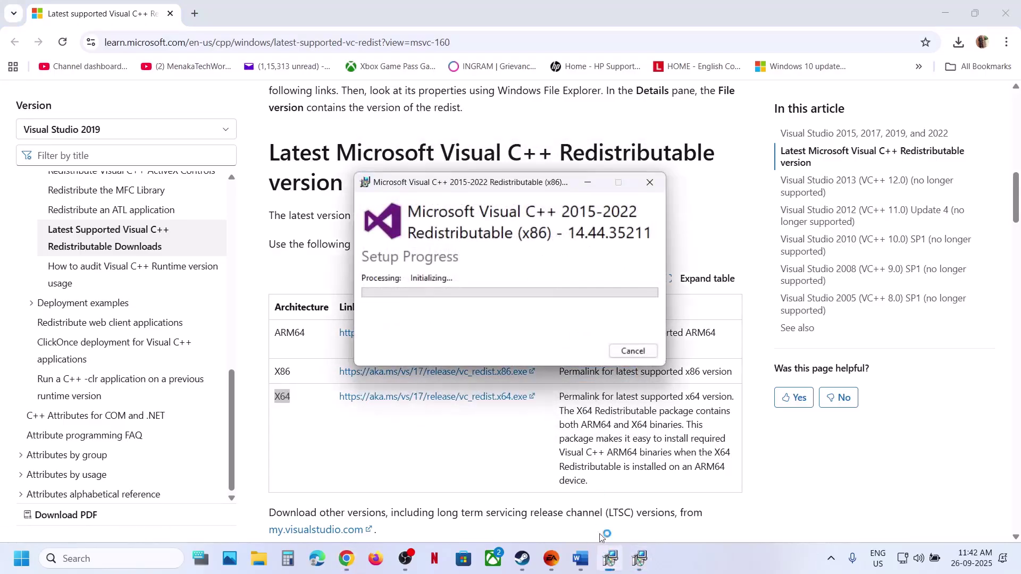
left_click_drag(529, 182, 274, 243)
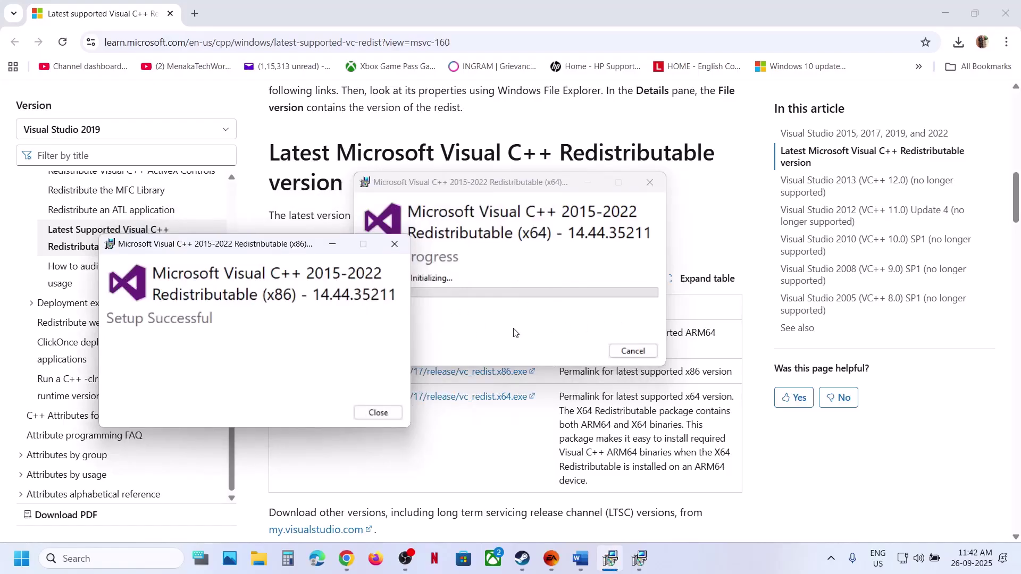
Check the Start power options, then highlight the Step 2 run-as-administrator instruction in Word
left_click(381, 496)
left_click(21, 567)
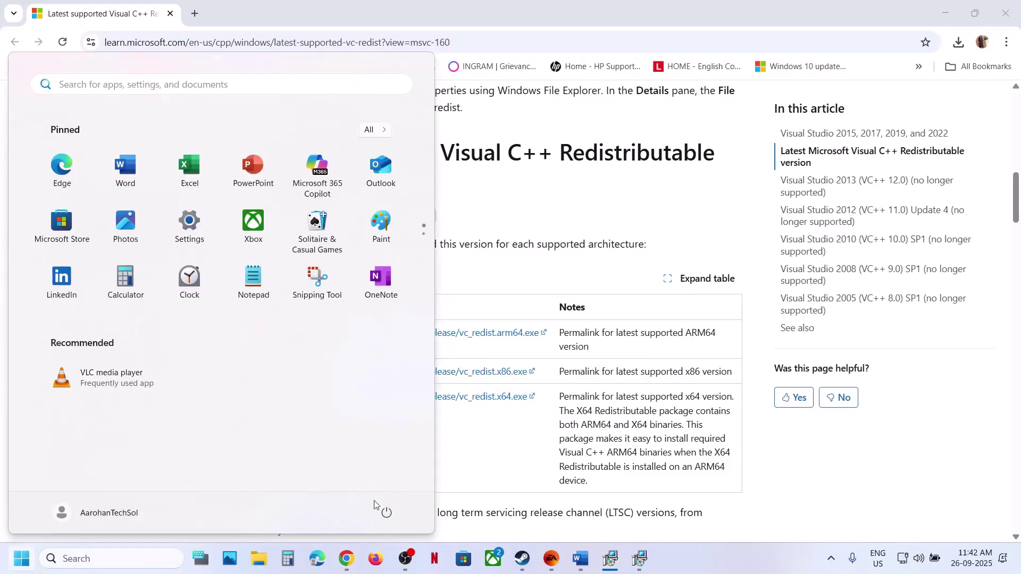
left_click(387, 512)
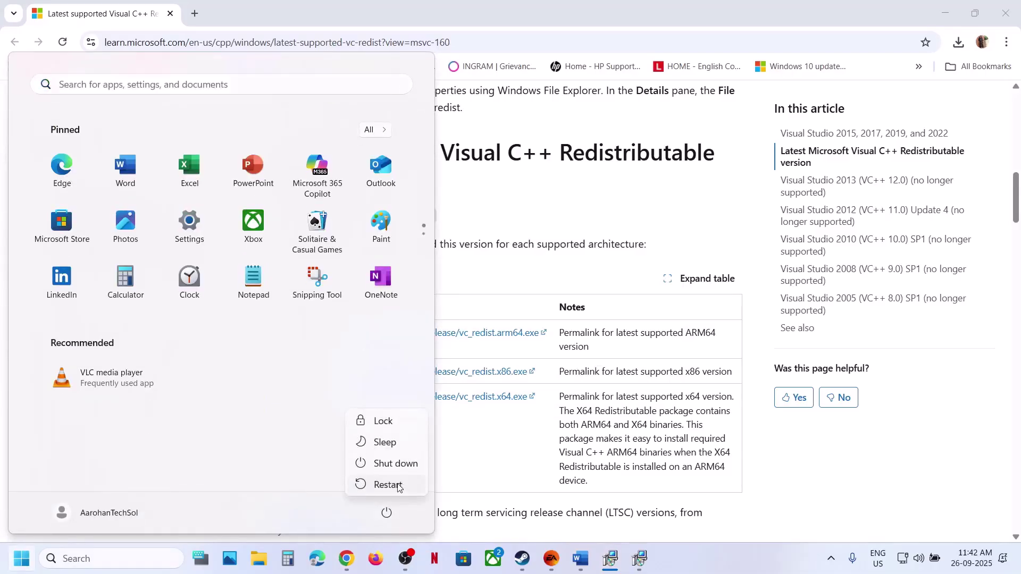
left_click(580, 558)
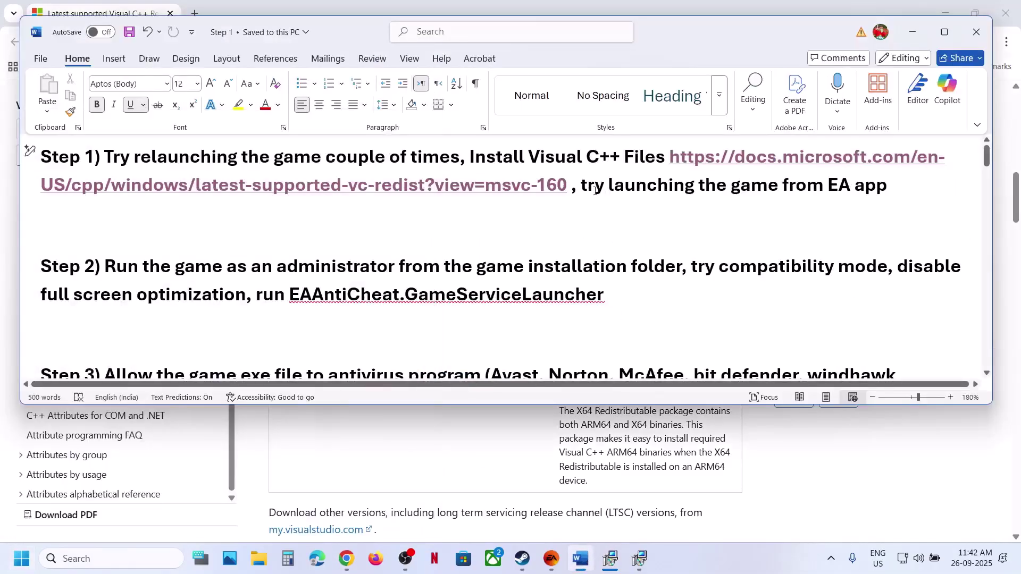
left_click_drag(593, 190, 875, 195)
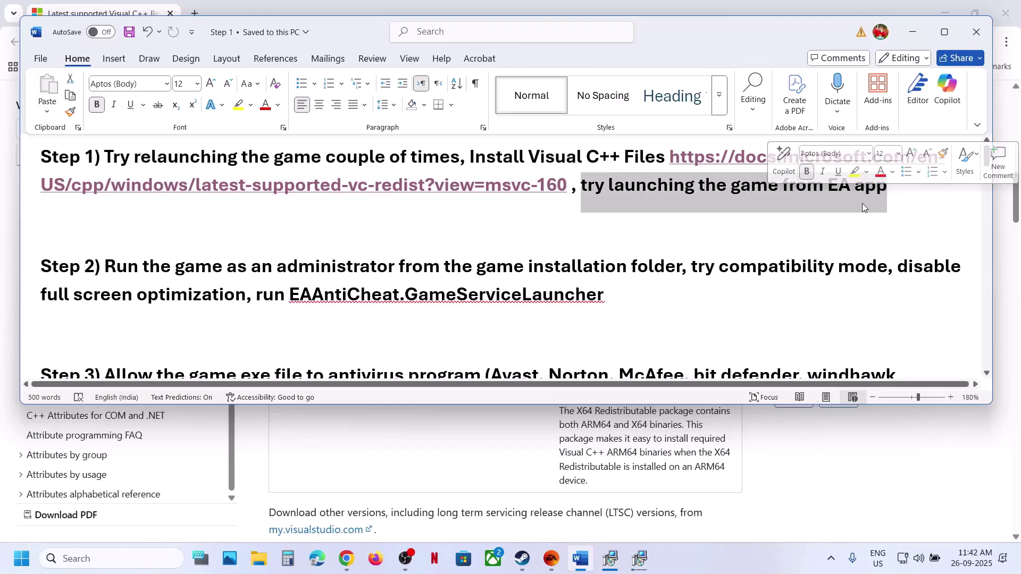
left_click_drag(115, 270, 681, 272)
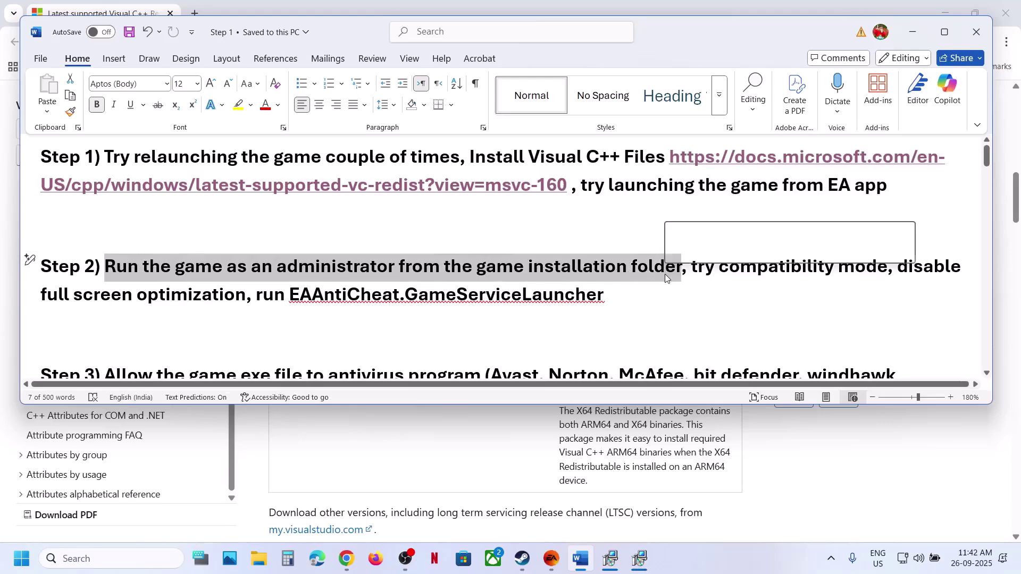
Open the FC 26 install folder from the EA app's Manage > View properties
left_click(548, 565)
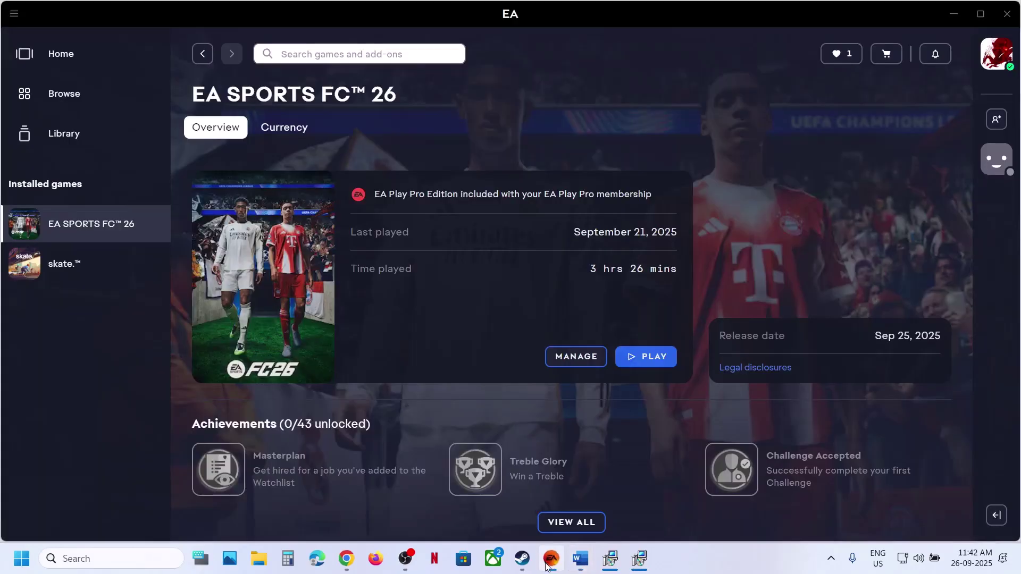
left_click(578, 357)
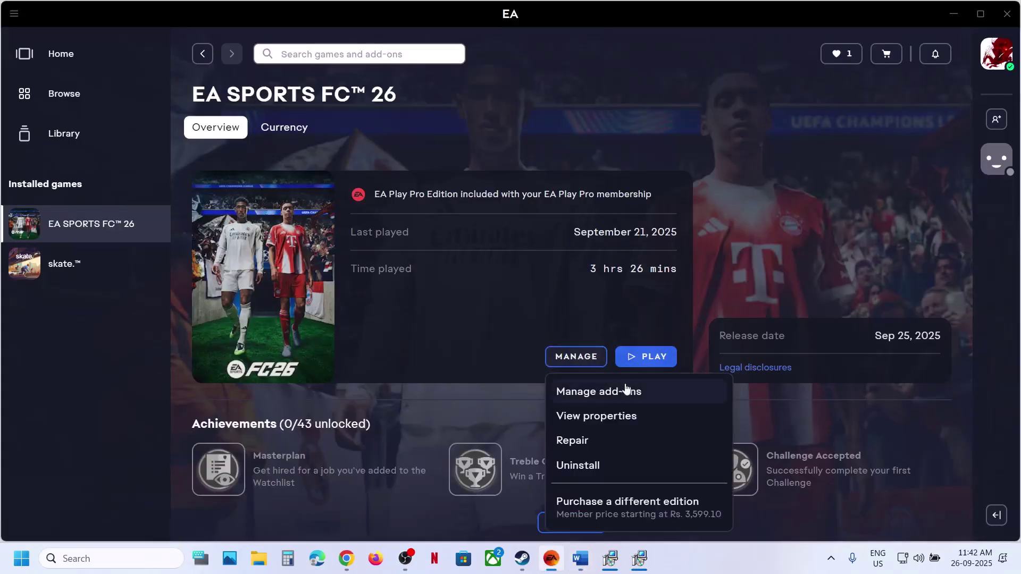
left_click(596, 417)
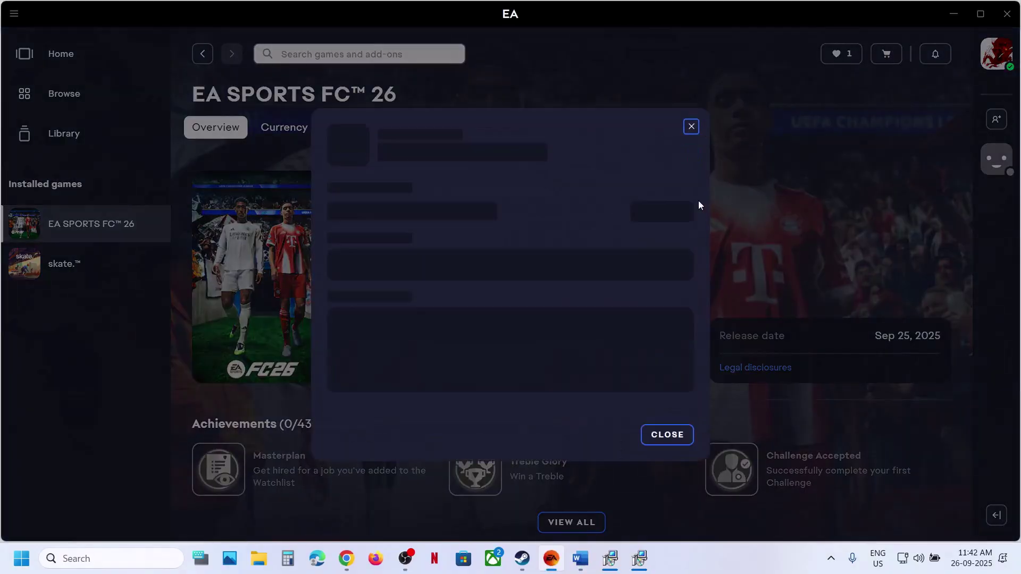
left_click(649, 181)
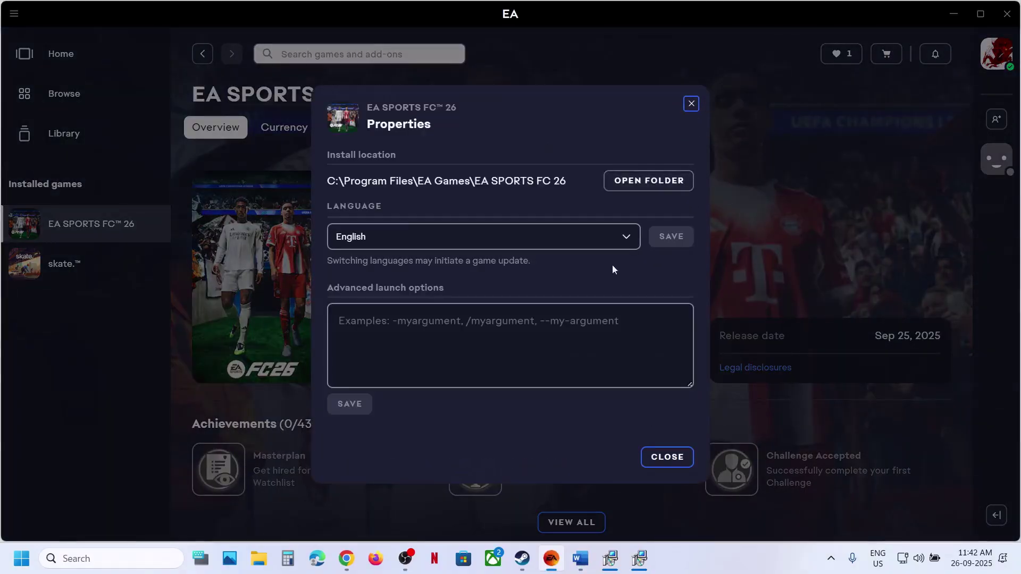
Browse FC26's local files from Steam's Manage menu
left_click(522, 559)
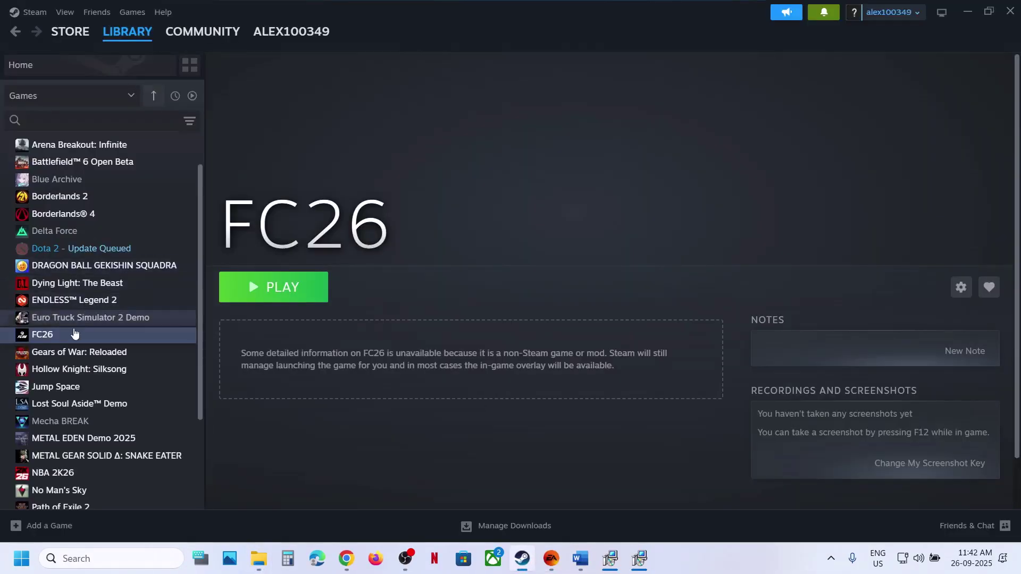
right_click(71, 341)
mouse_move(101, 417)
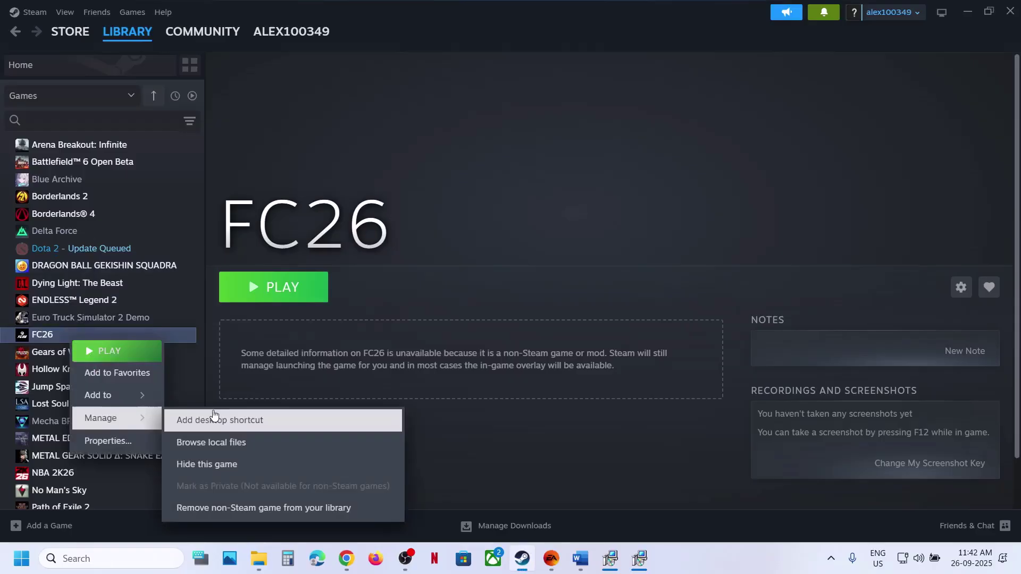
left_click(230, 442)
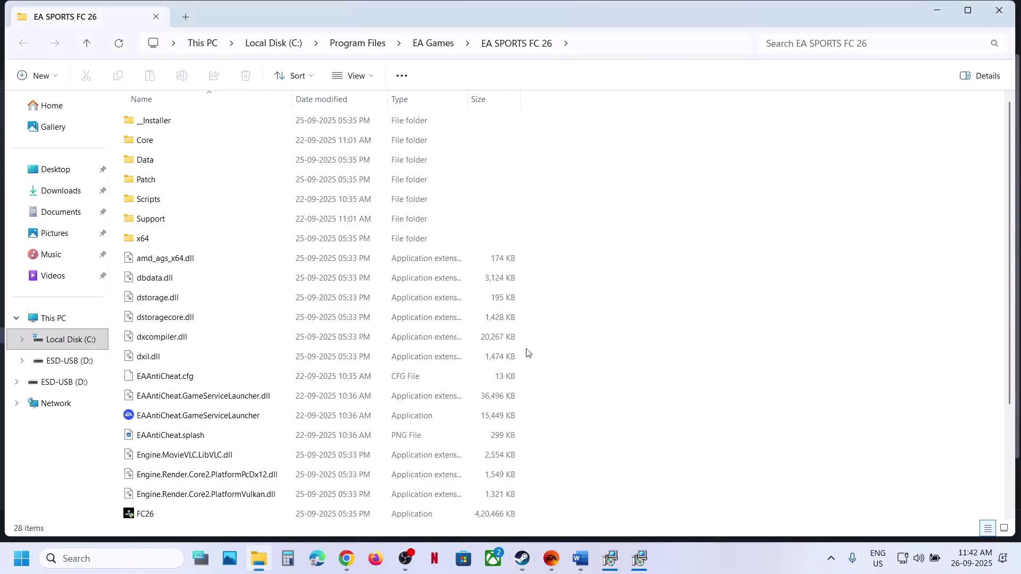
Set the FC26 executable to Windows 7 compatibility mode with run as administrator, and apply
scroll(314, 342, "down", 3)
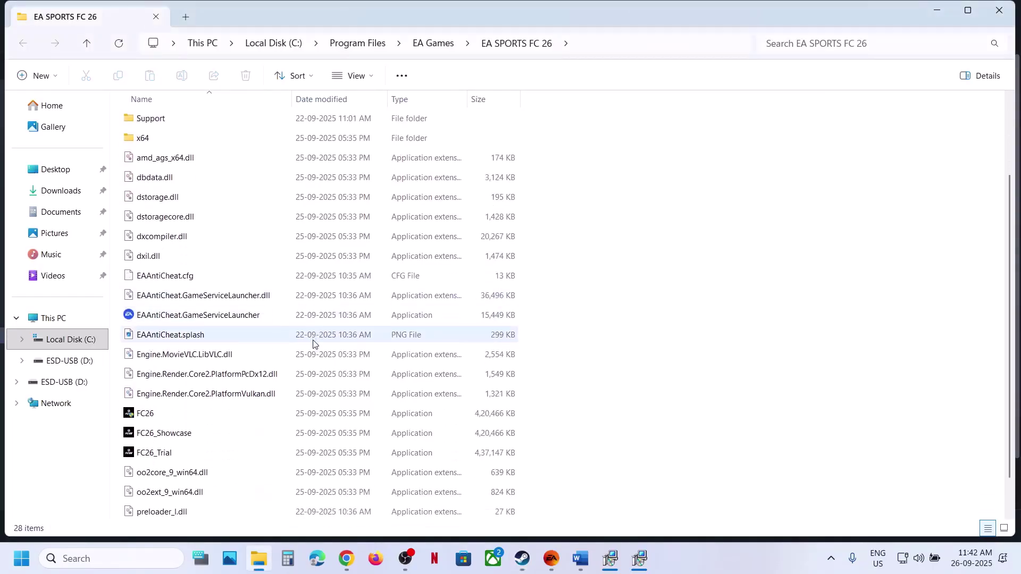
left_click(161, 380)
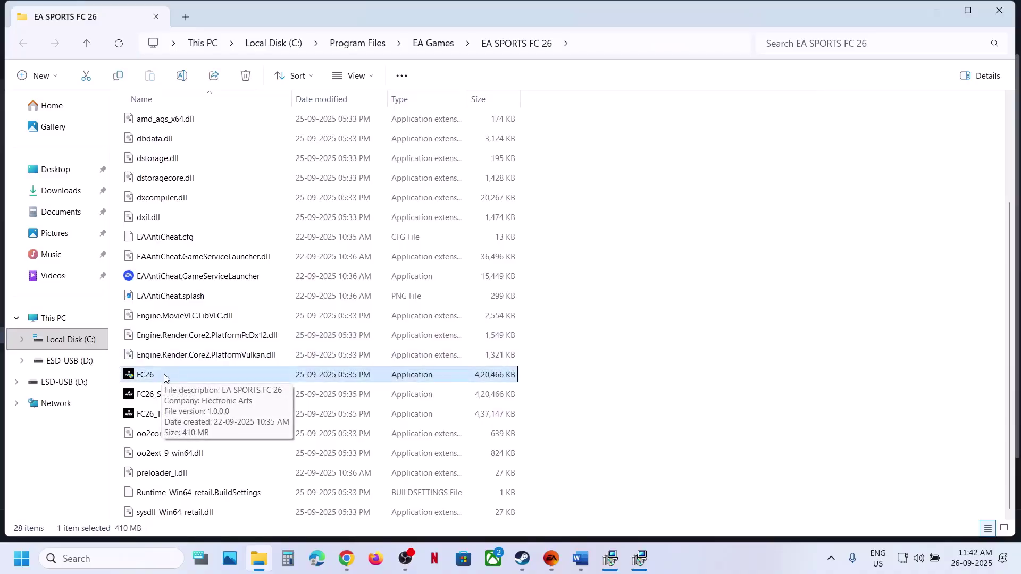
right_click(164, 376)
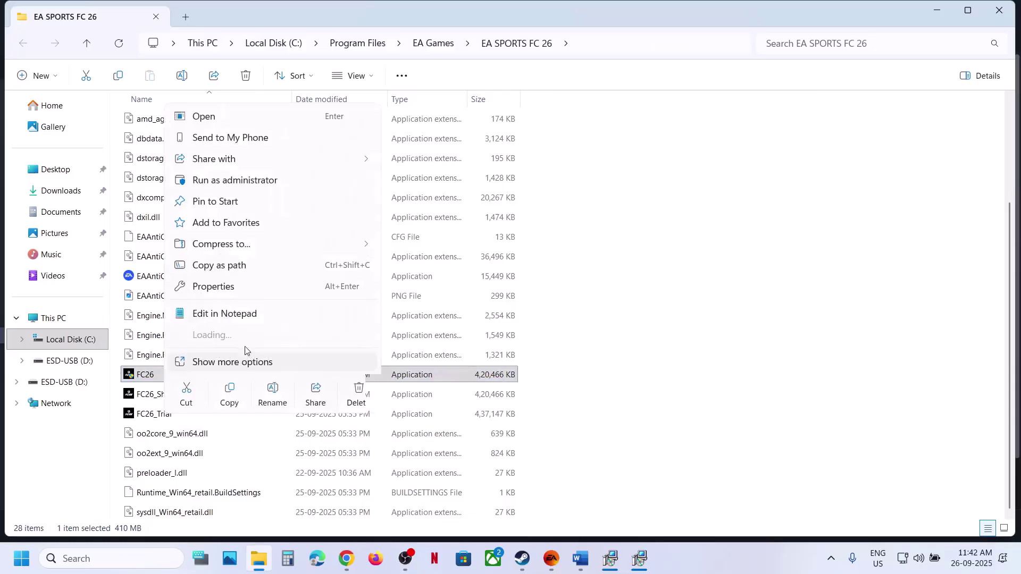
left_click(213, 288)
left_click(290, 211)
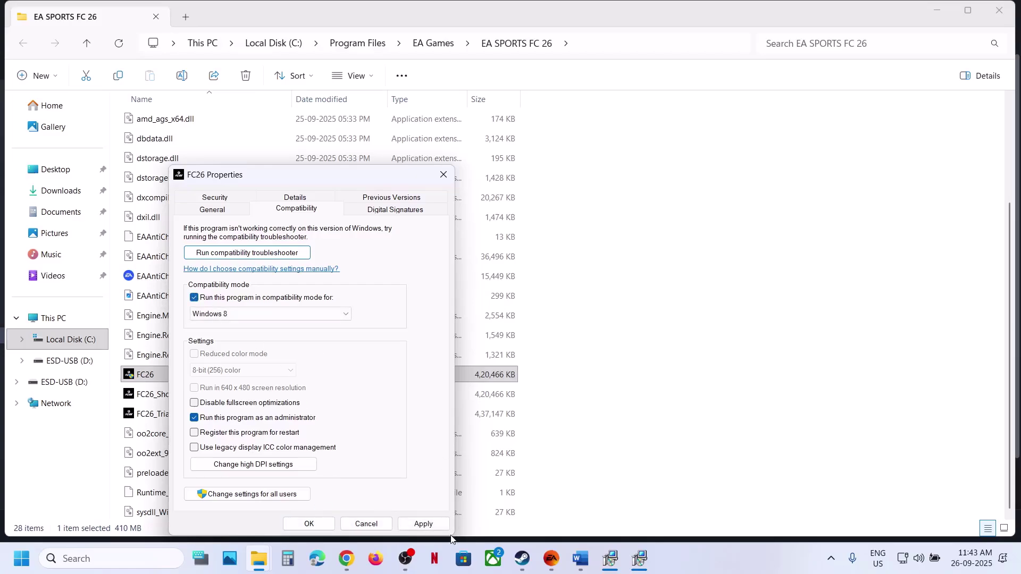
left_click(424, 524)
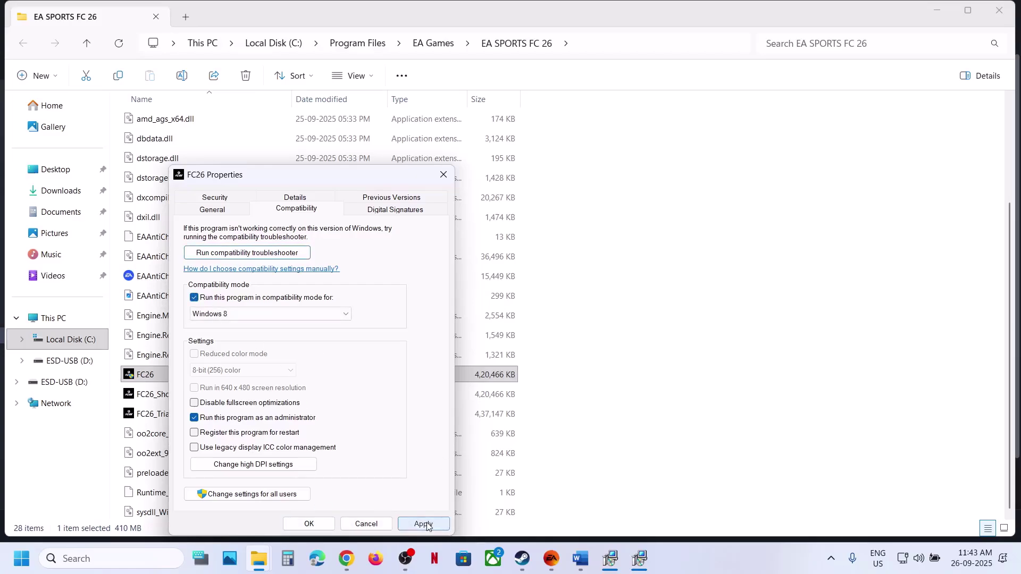
left_click(267, 314)
left_click(238, 358)
left_click(424, 524)
left_click(424, 524)
left_click(309, 524)
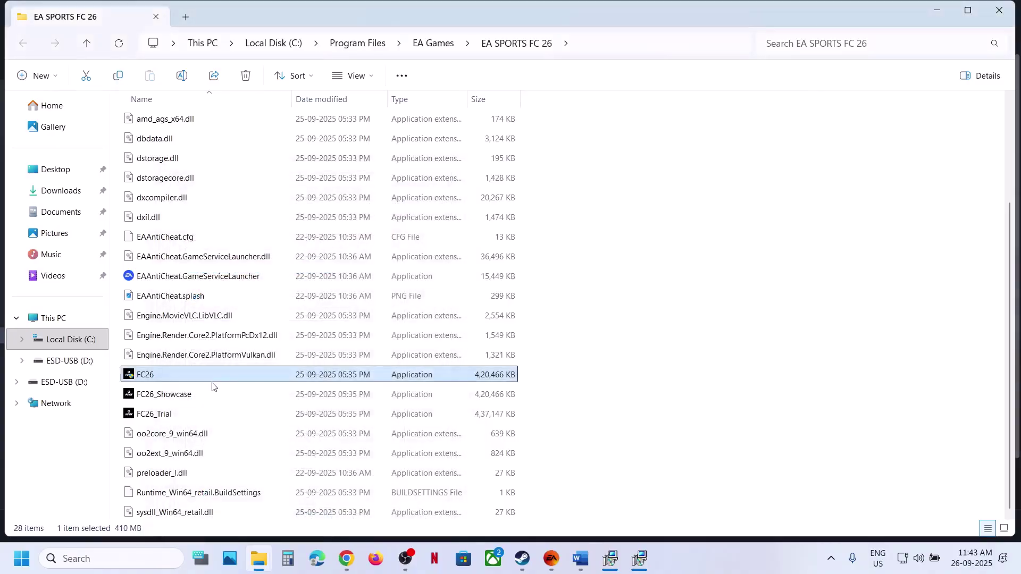
Reopen FC26's properties to review the Compatibility settings, then close them
right_click(168, 376)
left_click(233, 287)
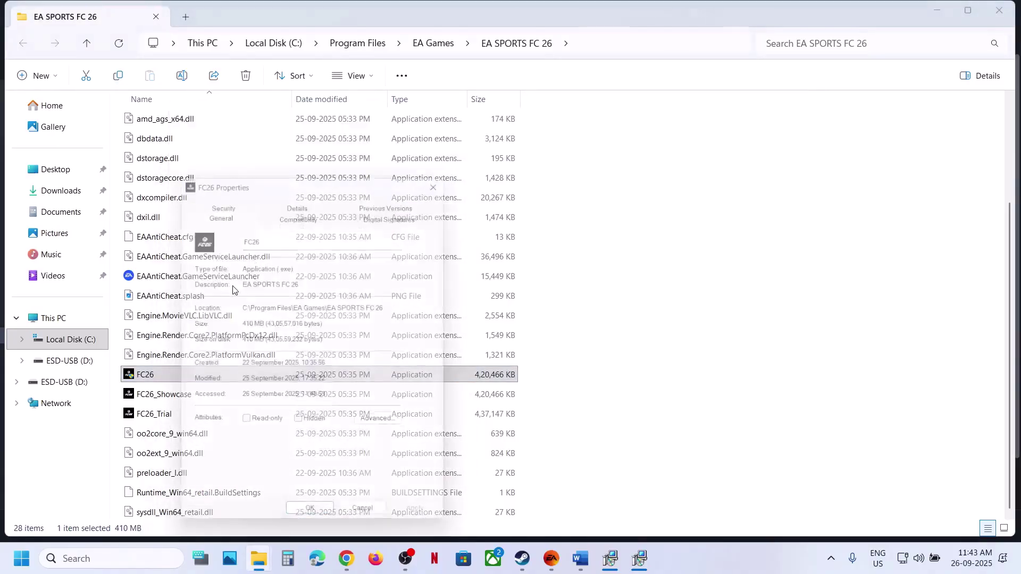
left_click(290, 211)
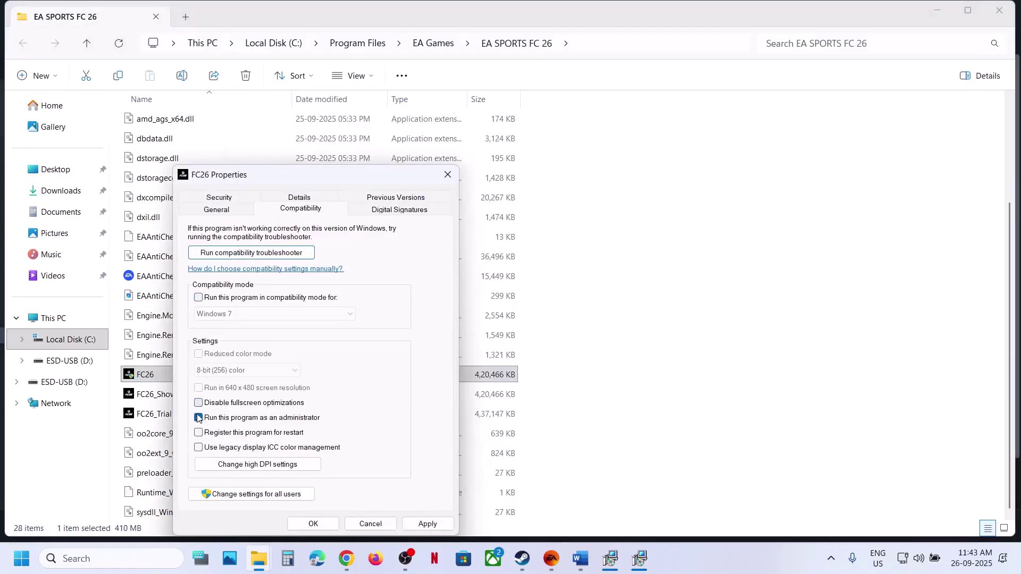
left_click(313, 524)
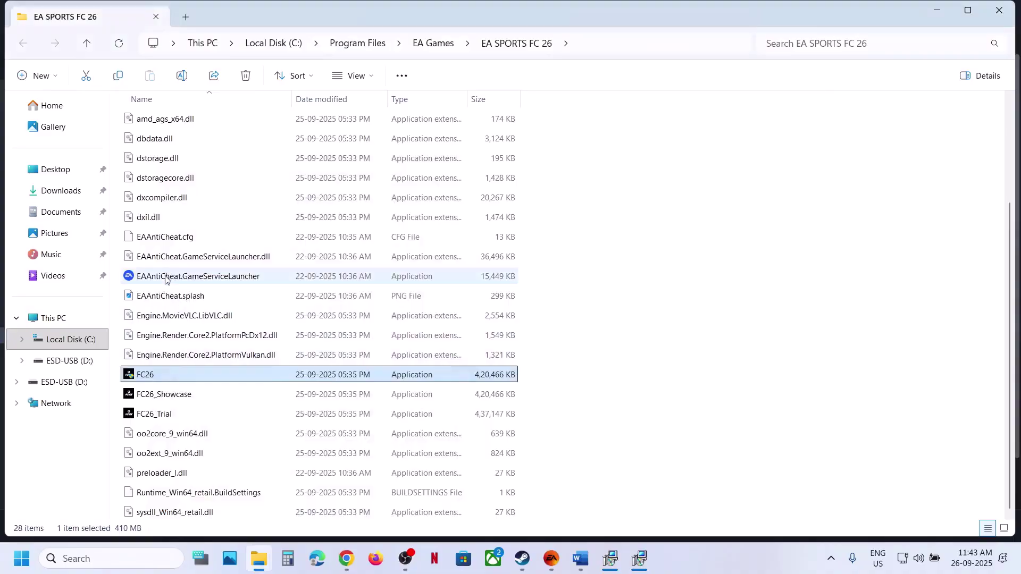
Bring up EAAntiCheat.GameServiceLauncher's options, then scroll the Word notes to Step 3 on antivirus exceptions
left_click(166, 278)
right_click(166, 280)
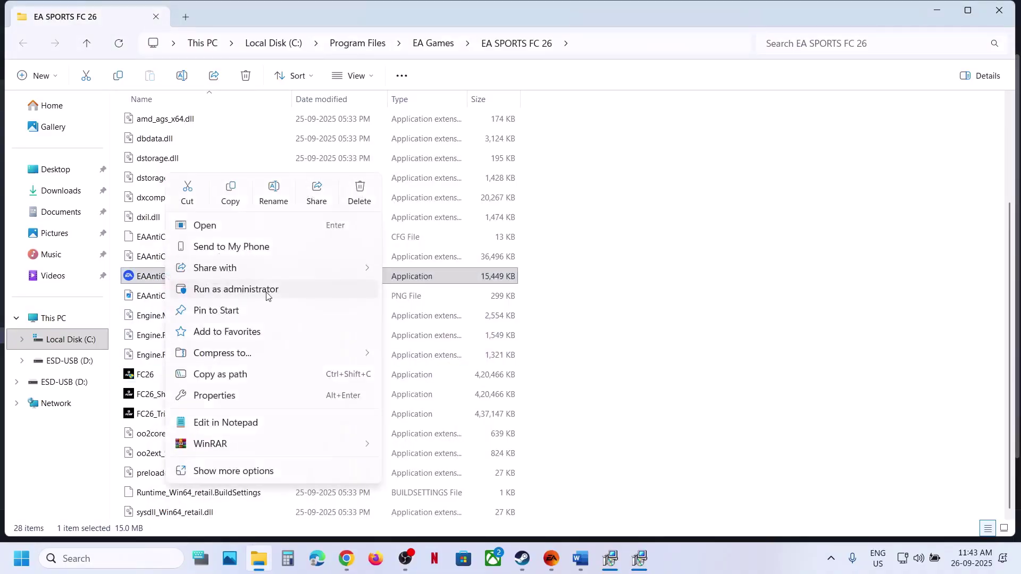
left_click(582, 554)
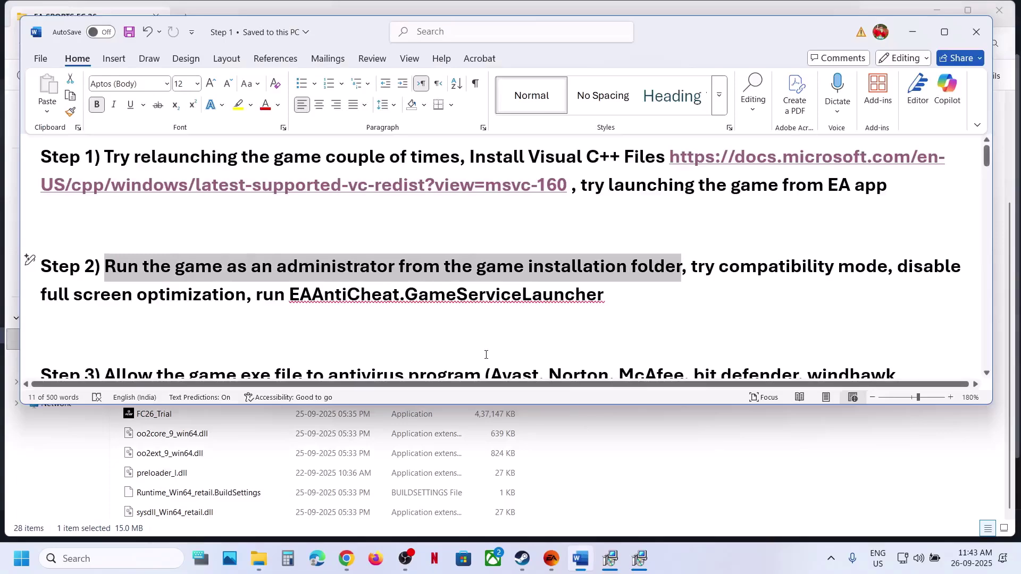
scroll(486, 355, "down", 3)
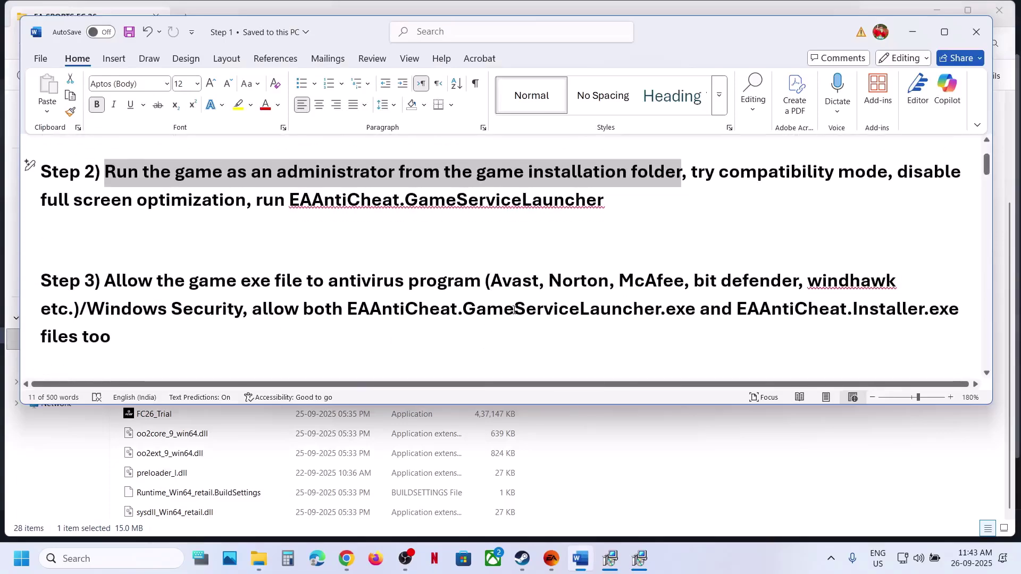
Open Windows Security's ransomware protection list of apps allowed through Controlled folder access
key("super+i")
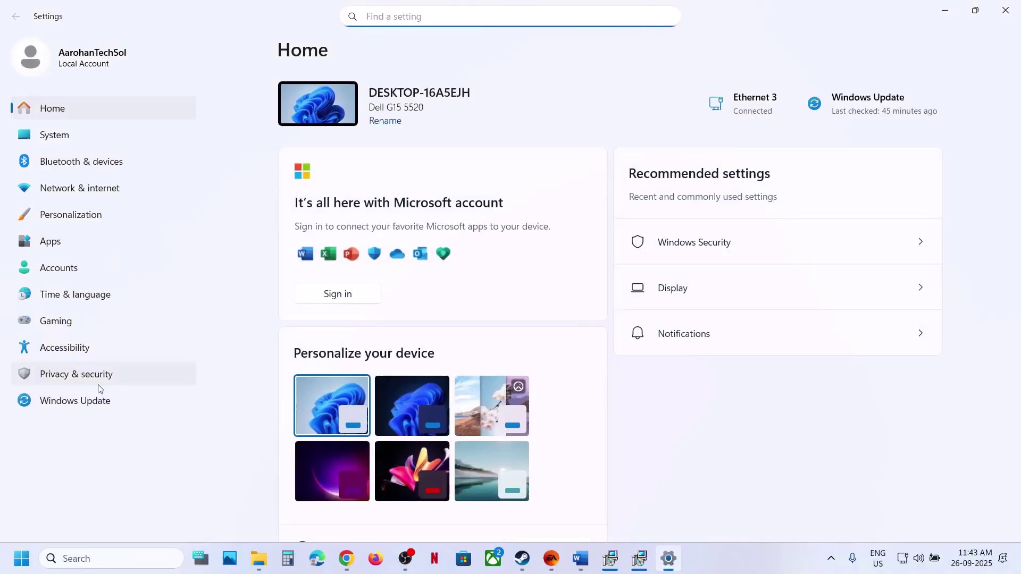
left_click(99, 379)
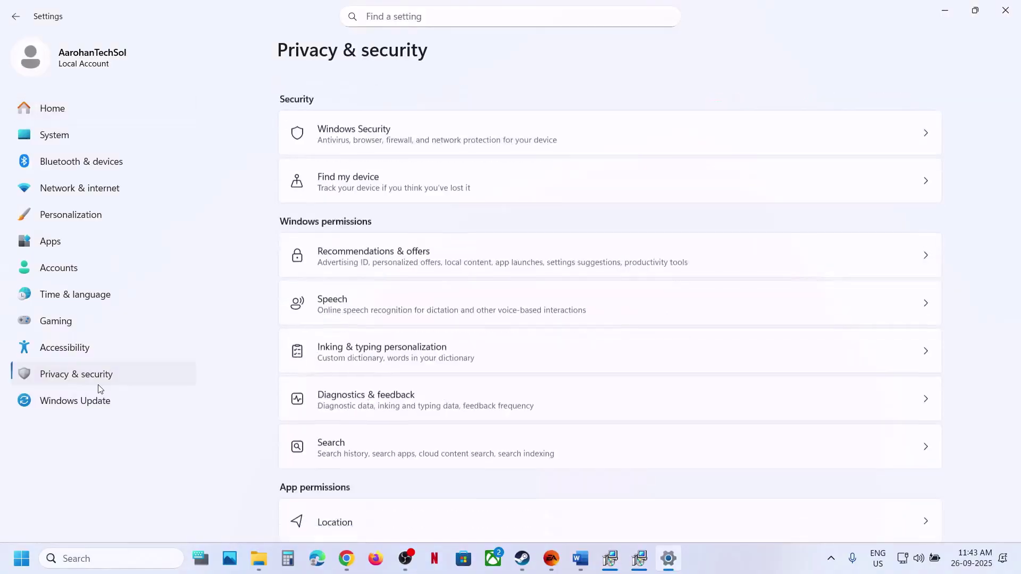
left_click(393, 123)
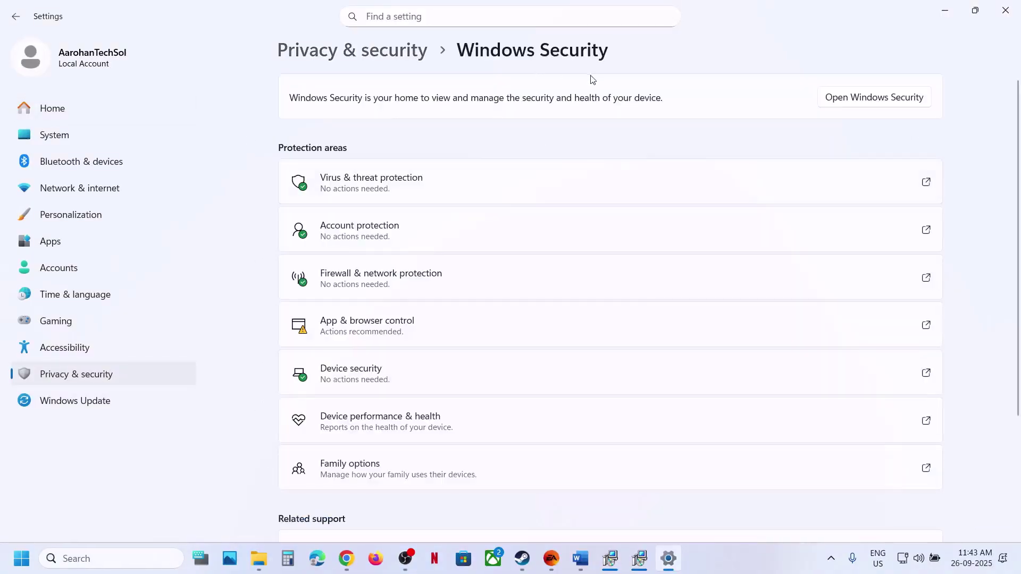
left_click(367, 194)
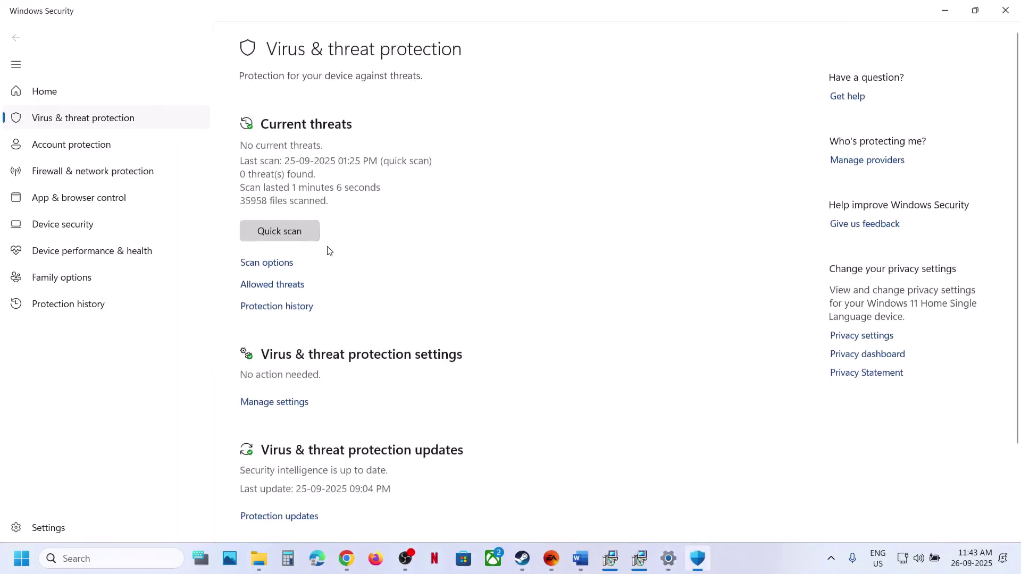
scroll(326, 249, "down", 3)
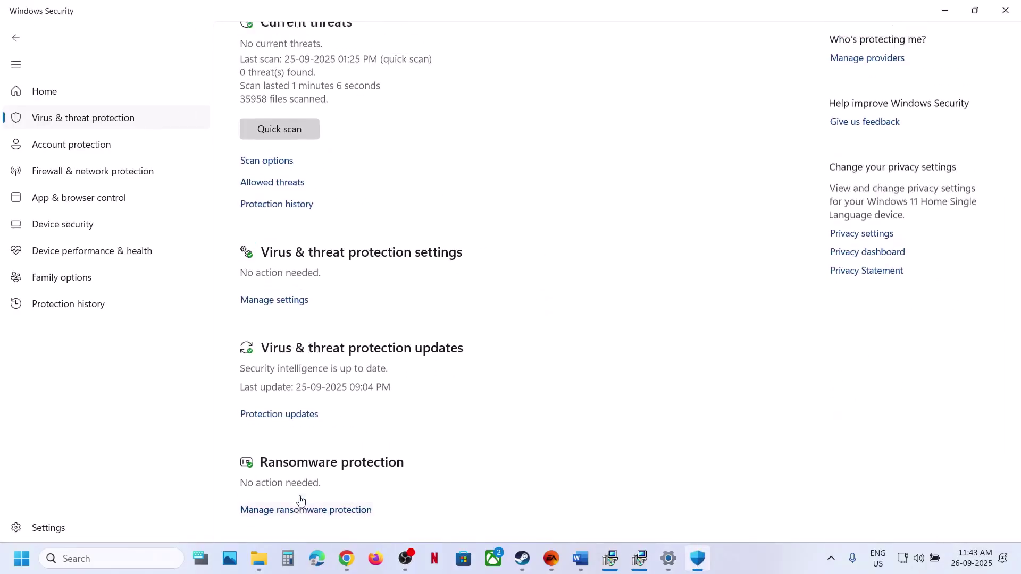
left_click(302, 505)
left_click(317, 280)
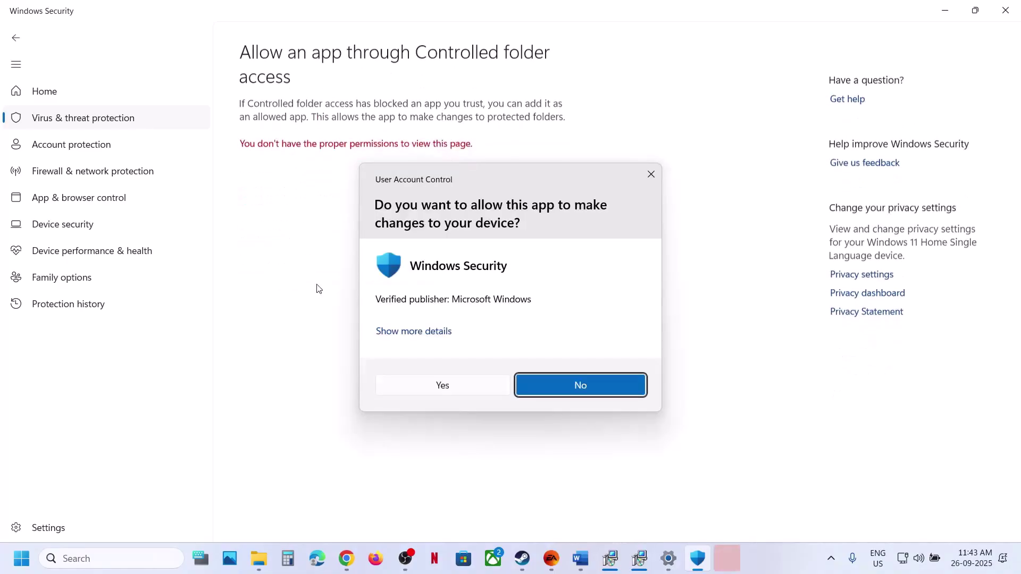
left_click(426, 392)
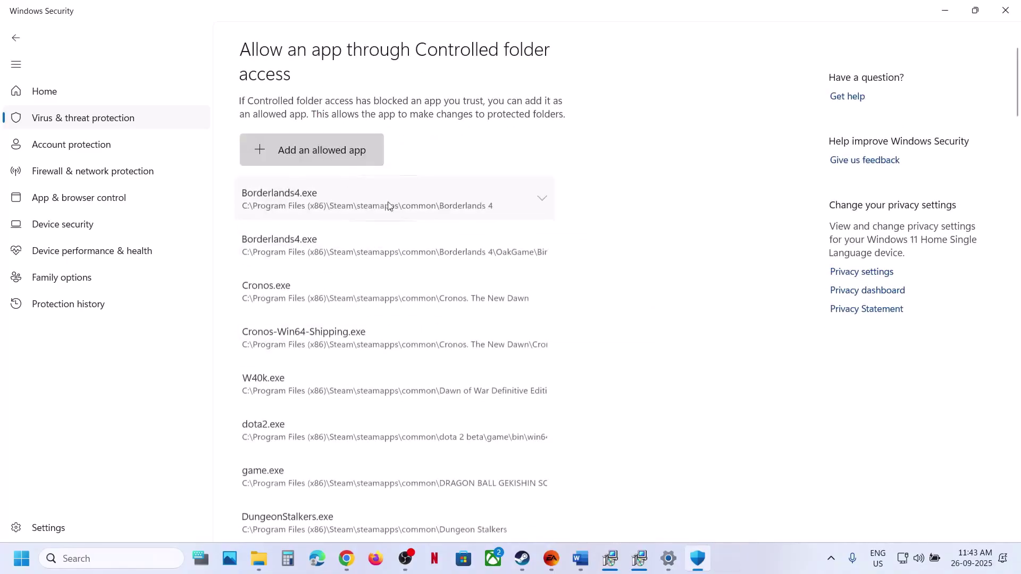
Allow FC26 from C:\Program Files\EA Games\EA SPORTS FC 26 through Controlled folder access
left_click(319, 161)
left_click(306, 207)
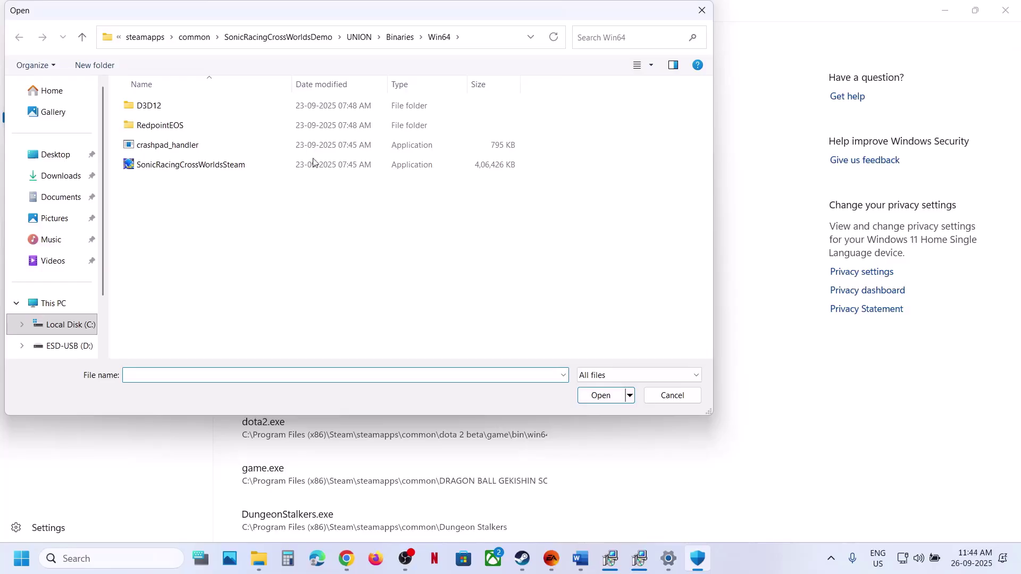
left_click(194, 36)
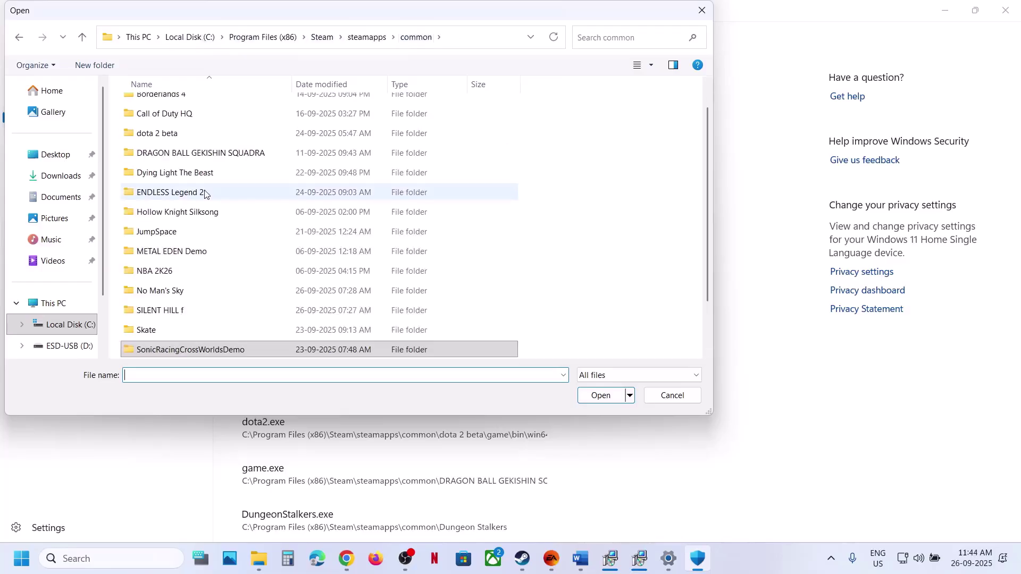
scroll(205, 194, "down", 1)
scroll(196, 198, "up", 2)
left_click(459, 37)
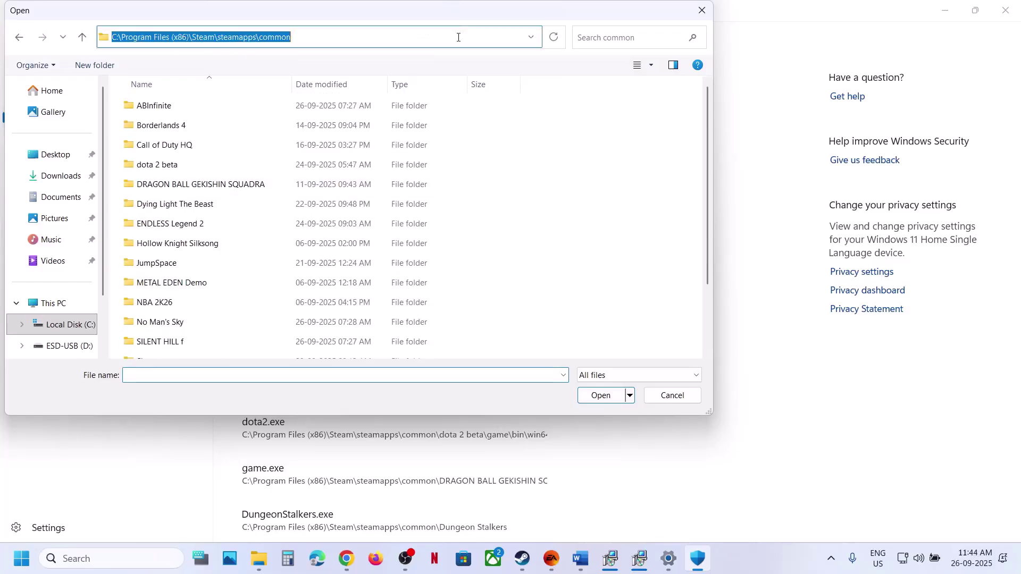
left_click(59, 325)
double_click(178, 242)
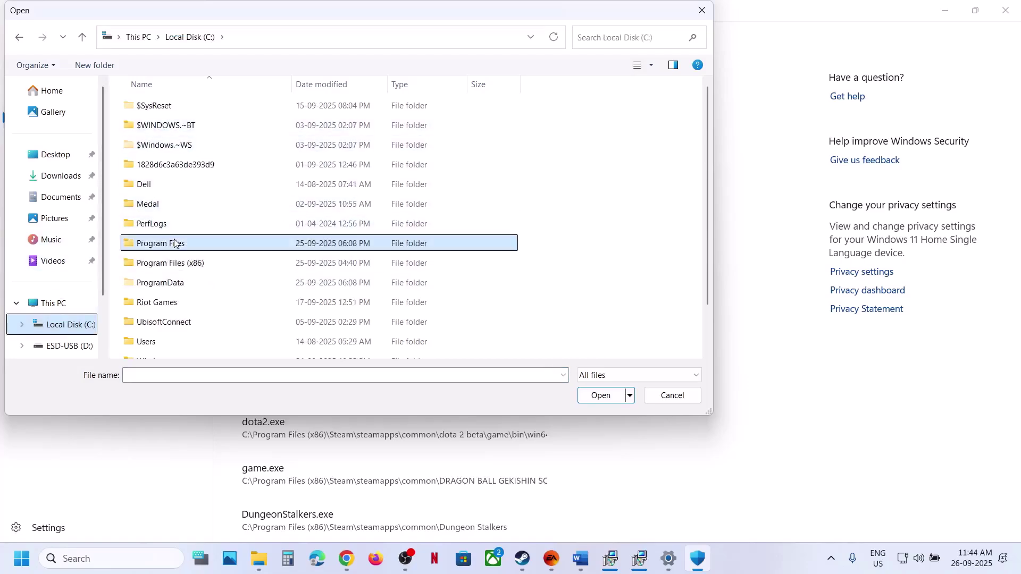
scroll(159, 250, "down", 1)
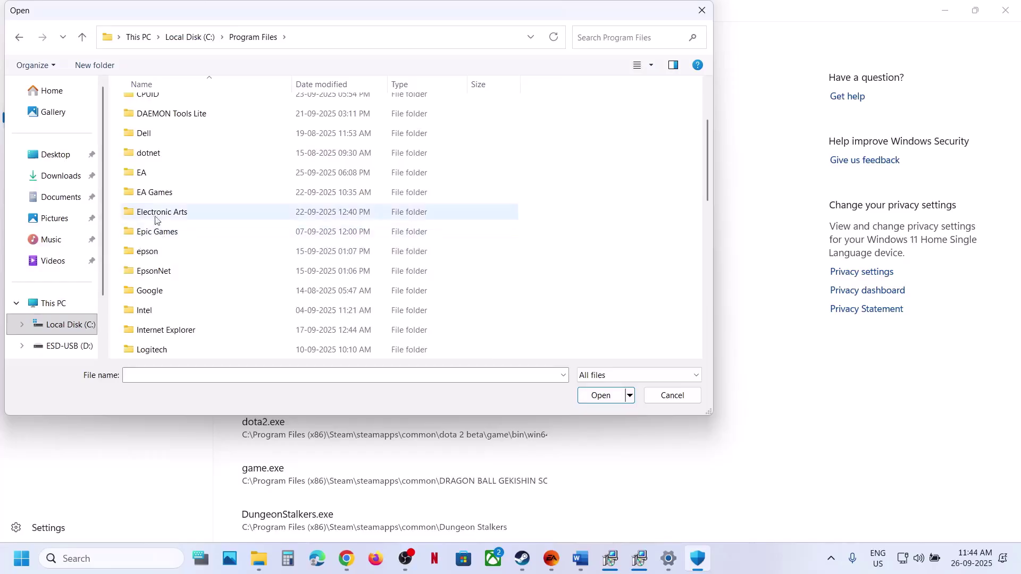
double_click(156, 195)
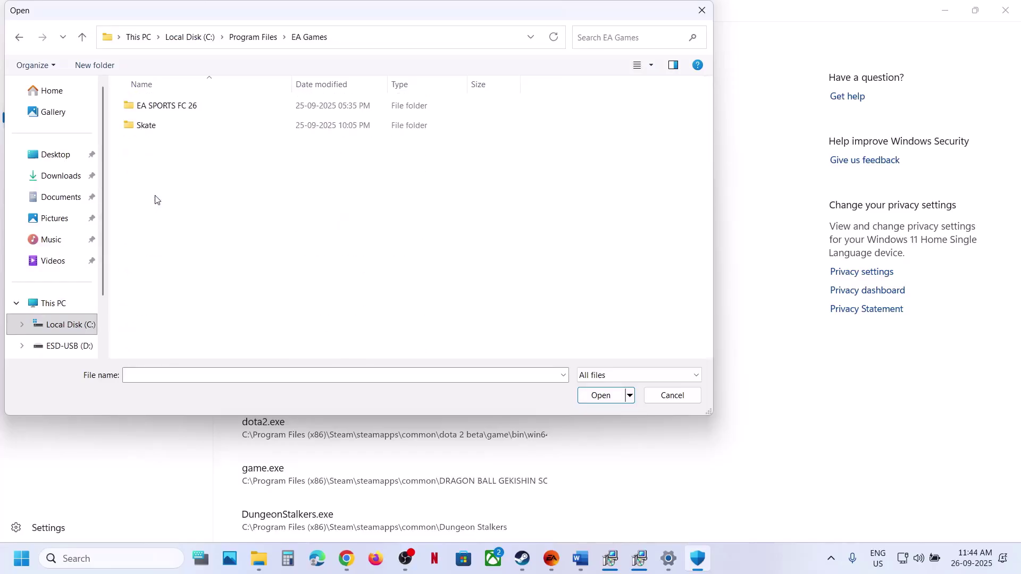
double_click(185, 106)
left_click(158, 273)
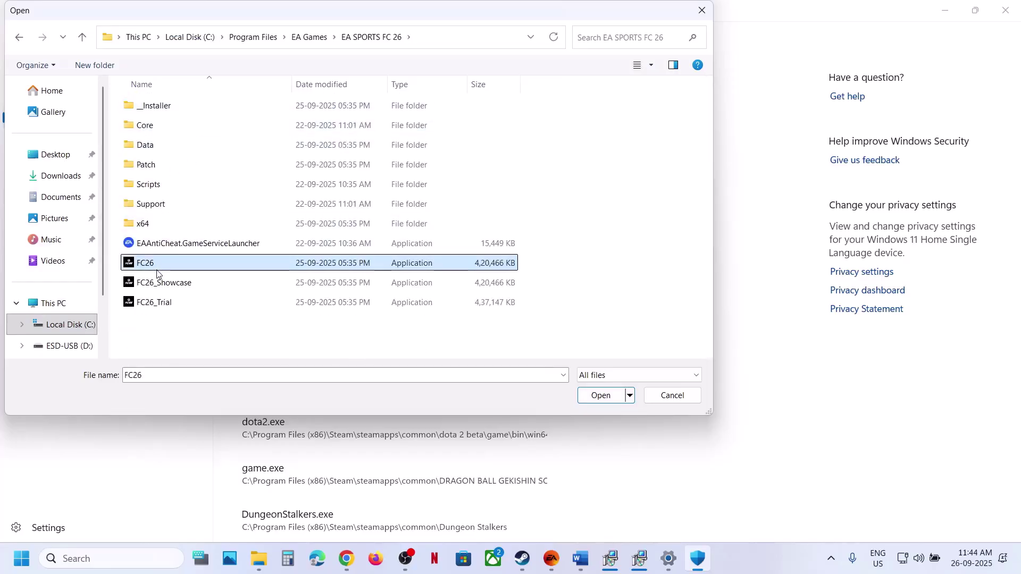
left_click(583, 395)
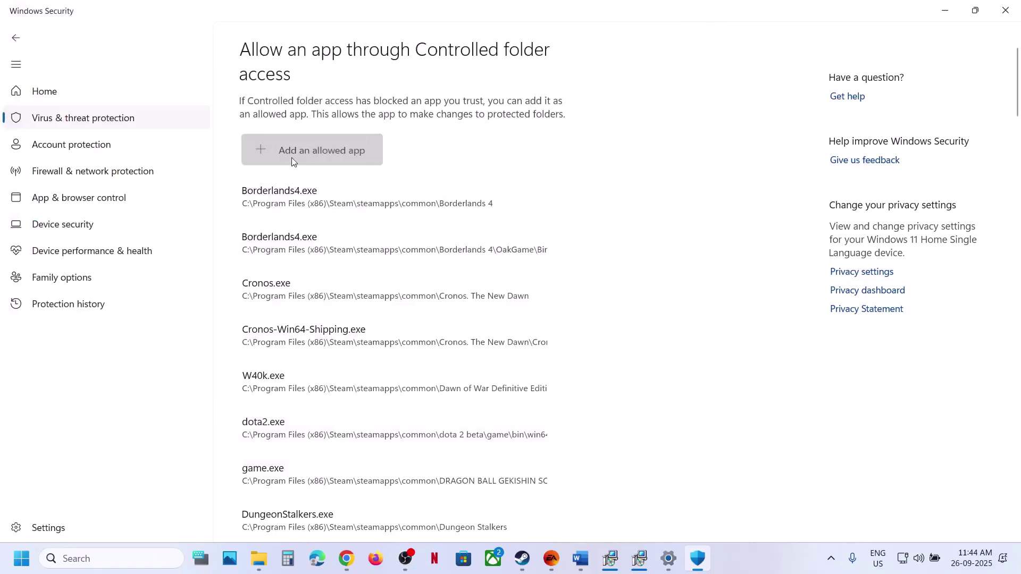
Also allow EAAntiCheat.GameServiceLauncher, FC26_Showcase and FC26_Trial through Controlled folder access
left_click(291, 158)
left_click(285, 209)
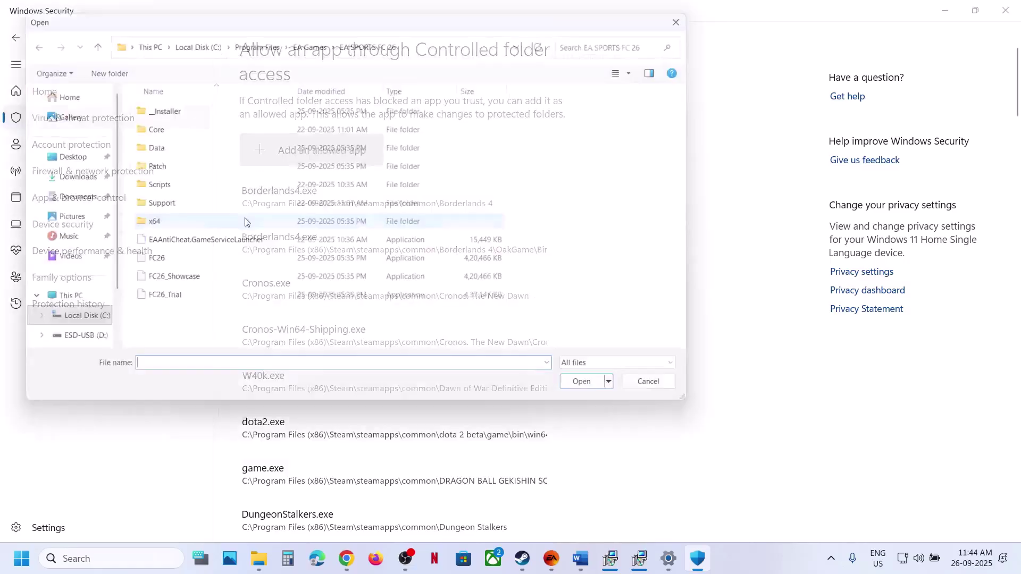
left_click(326, 243)
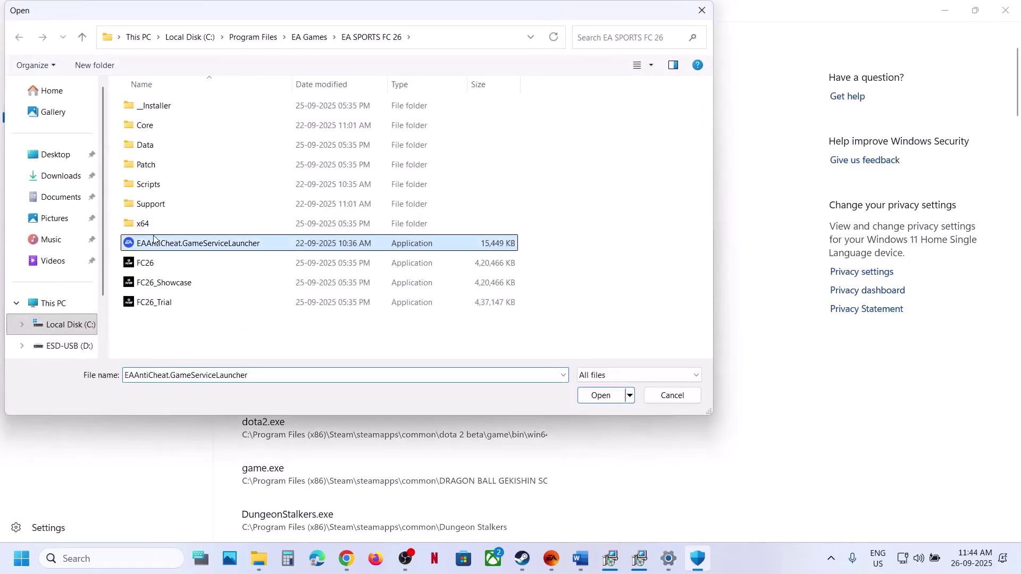
left_click(591, 395)
left_click(314, 145)
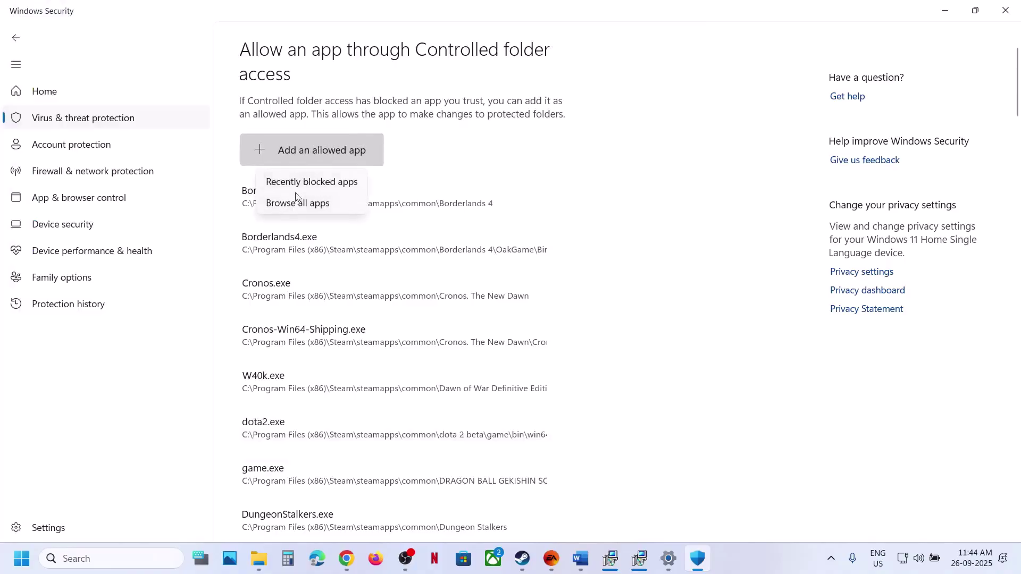
left_click(293, 203)
left_click(167, 282)
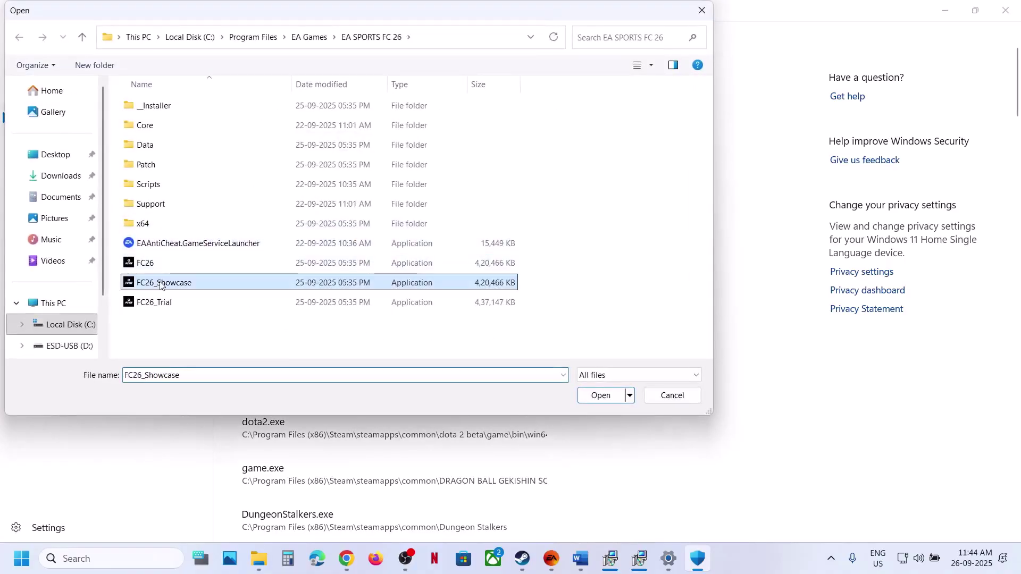
left_click(595, 394)
left_click(343, 156)
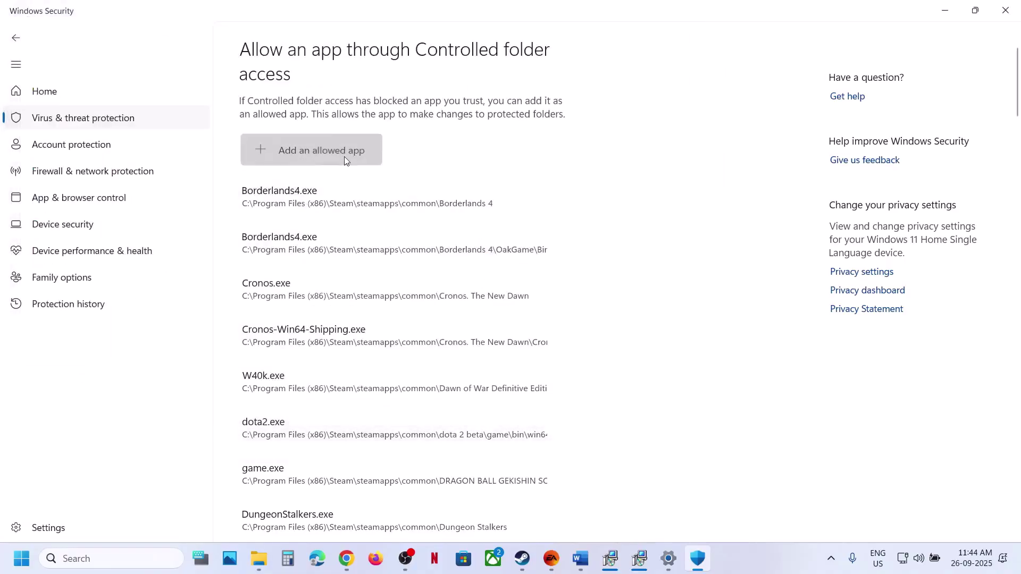
left_click(310, 202)
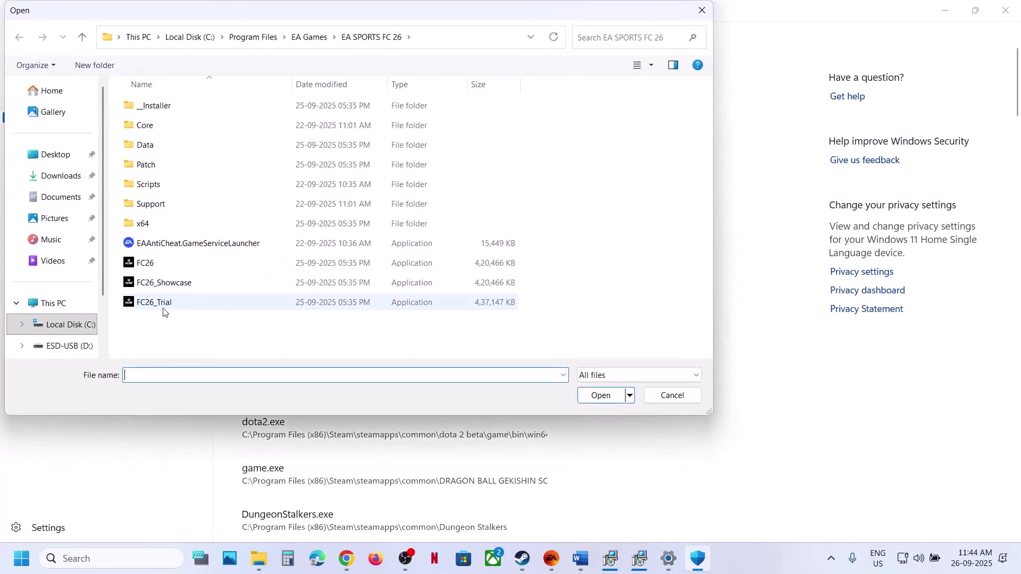
left_click(164, 304)
left_click(601, 395)
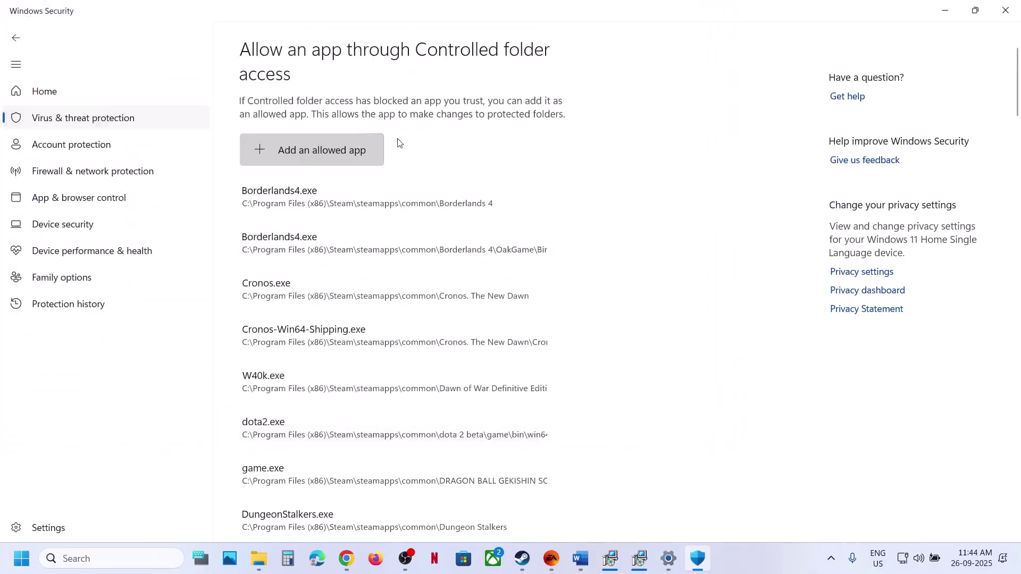
Browse to __Installer\EAAntiCheat and choose EAAntiCheat.Installer as another allowed app
left_click(355, 161)
left_click(303, 203)
double_click(173, 107)
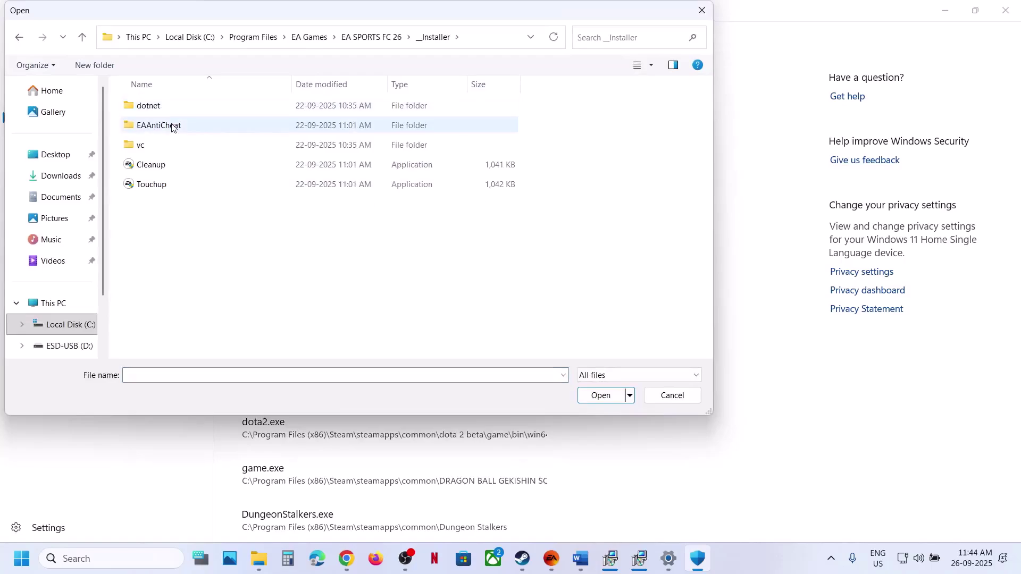
double_click(173, 126)
left_click(187, 108)
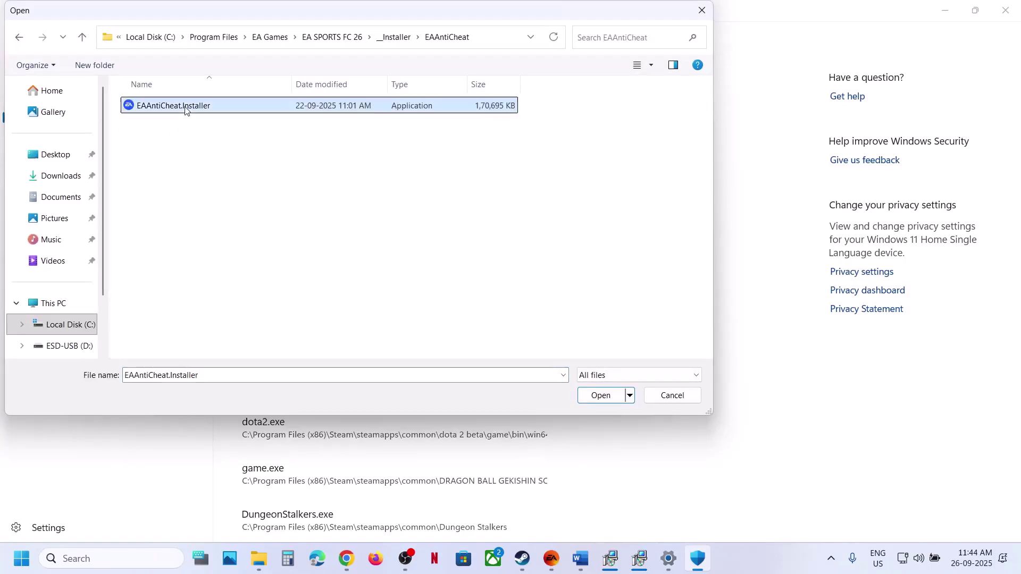
Confirm EAAntiCheat.Installer, then open Control Panel's Windows Defender Firewall allowed-apps list
left_click(620, 396)
left_click(139, 559)
type("co")
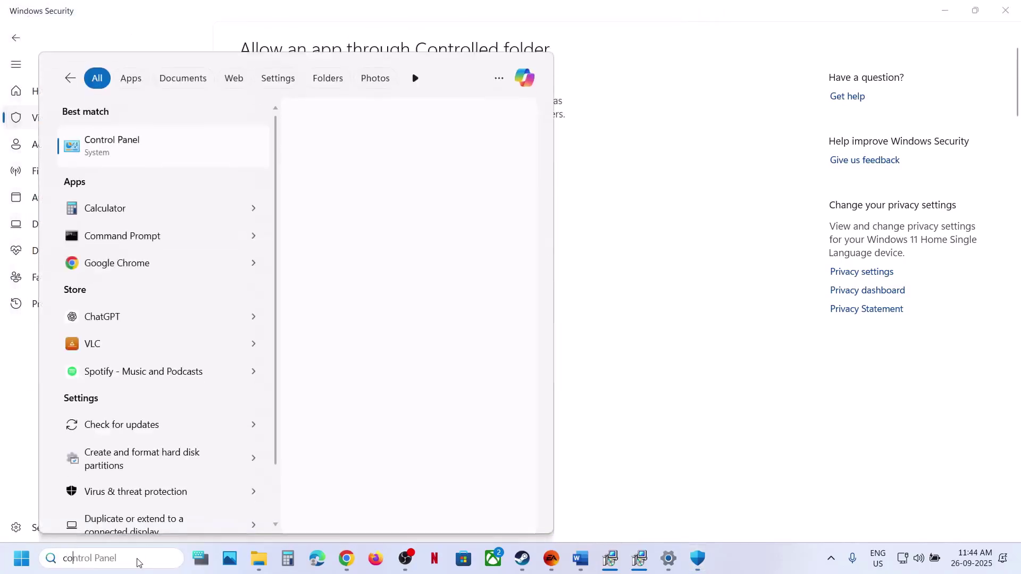
type("ntrol")
key("Return")
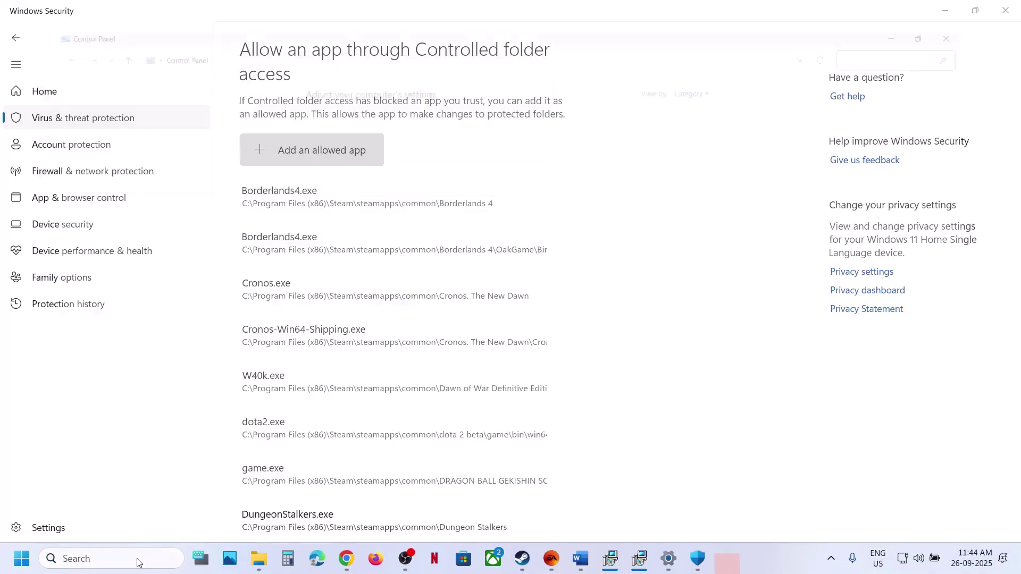
left_click(369, 111)
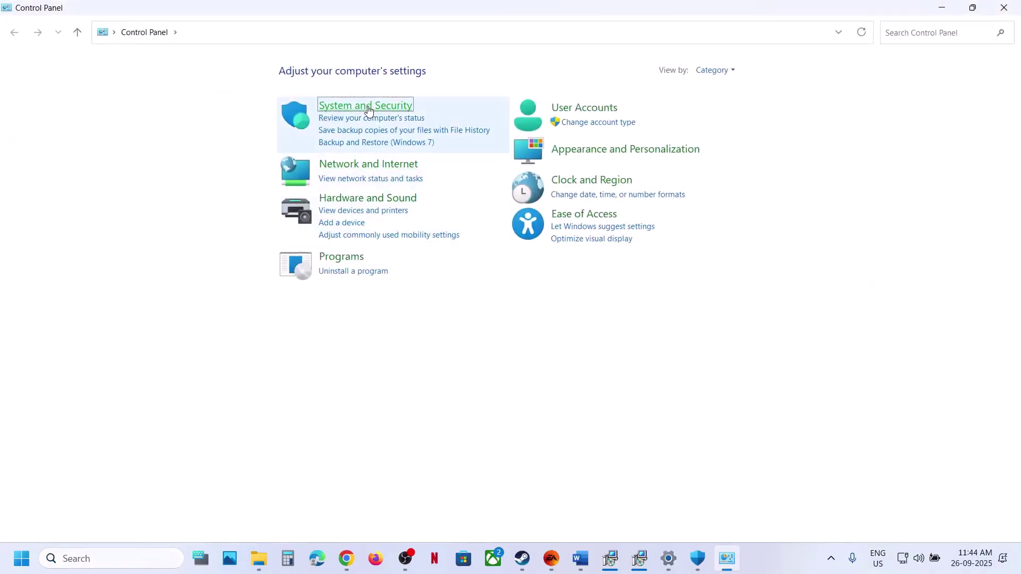
left_click(227, 116)
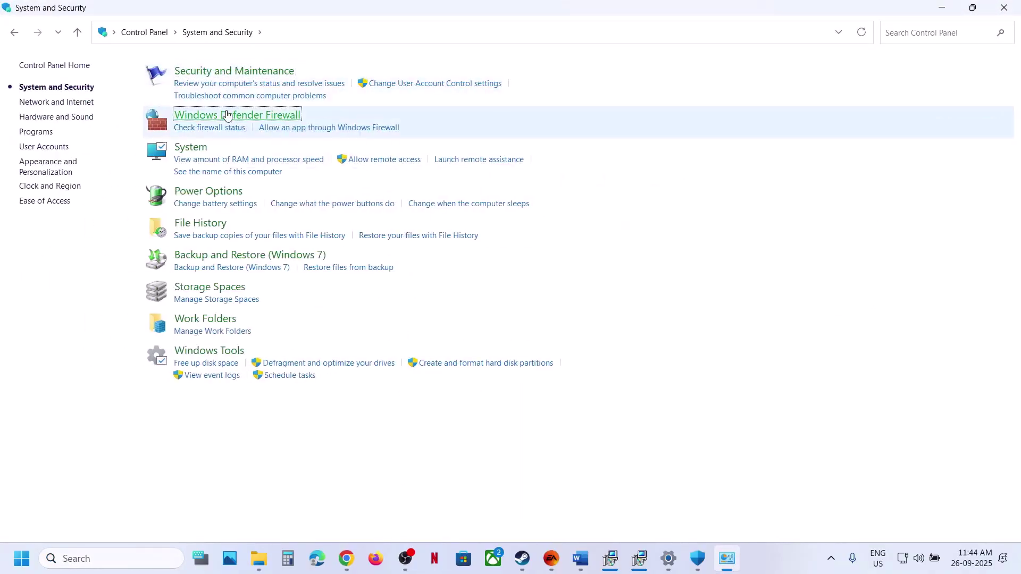
left_click(59, 107)
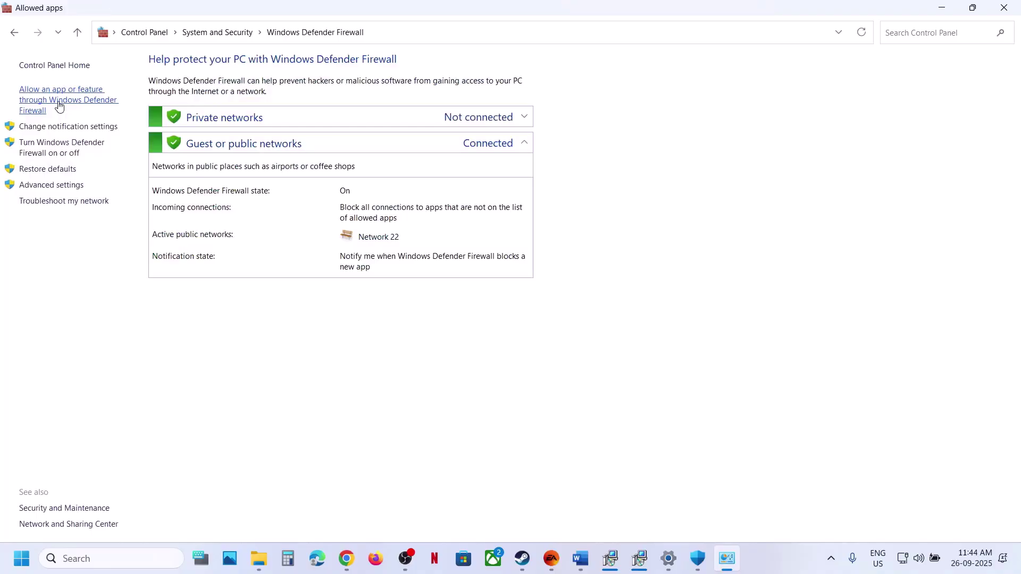
Unlock the firewall list and browse to Program Files\EA Games\EA SPORTS FC 26 to add an app
left_click(650, 103)
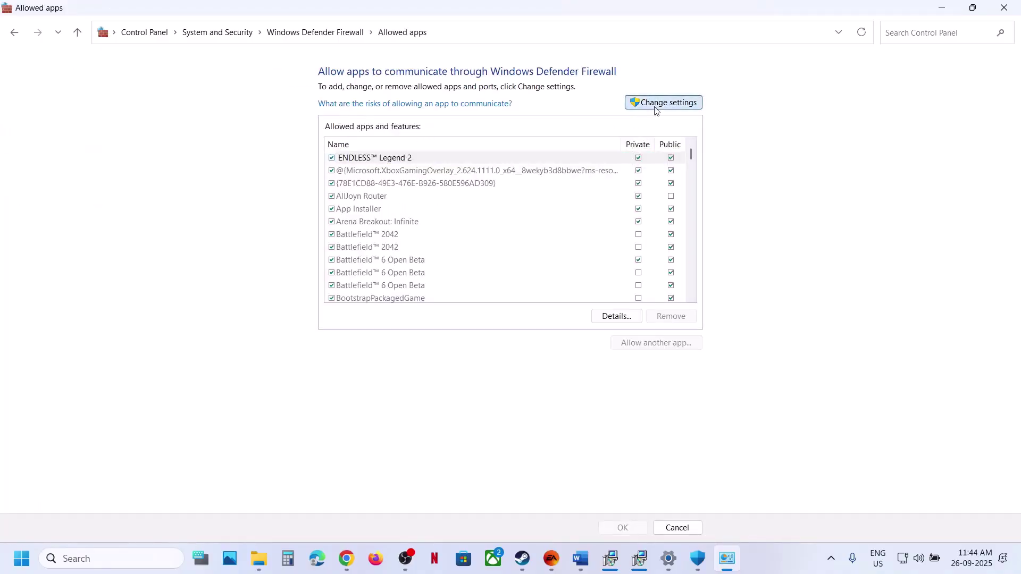
left_click(645, 343)
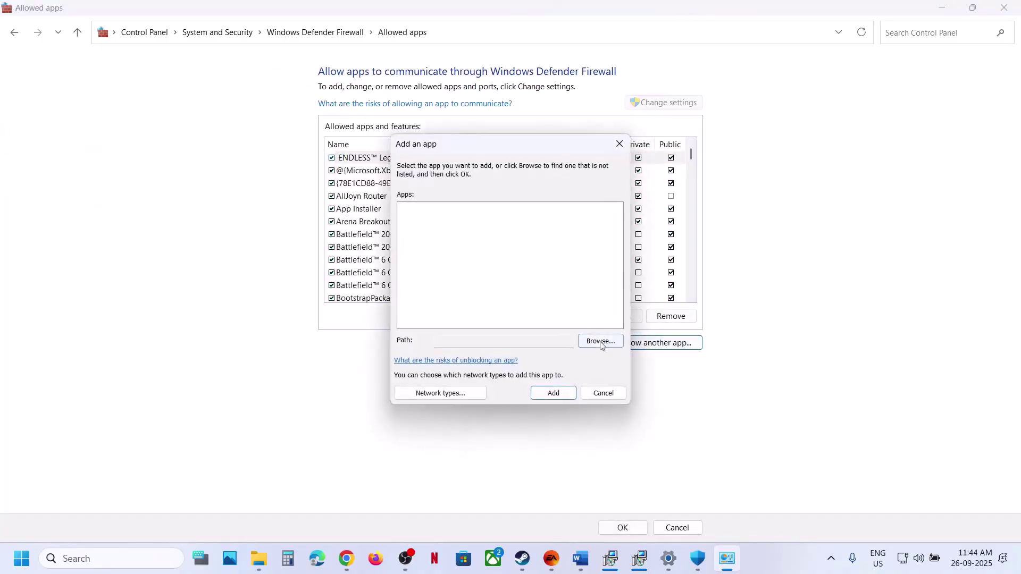
left_click(598, 340)
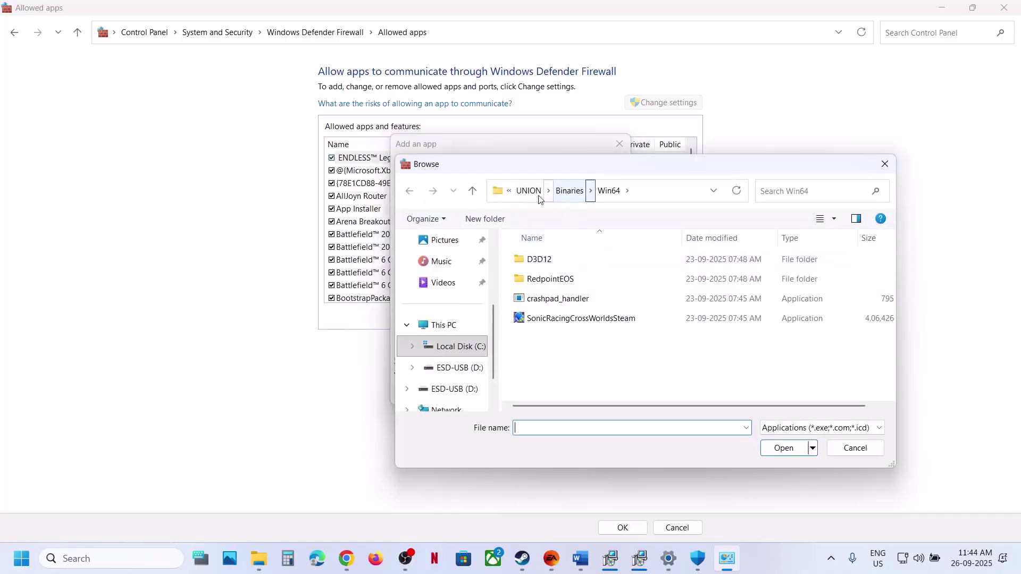
scroll(529, 347, "down", 2)
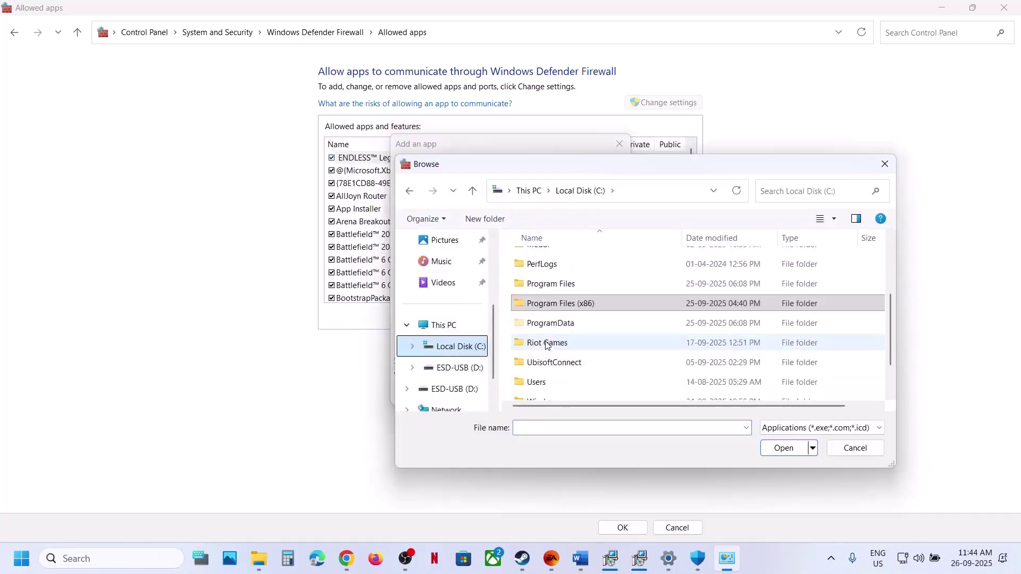
double_click(556, 249)
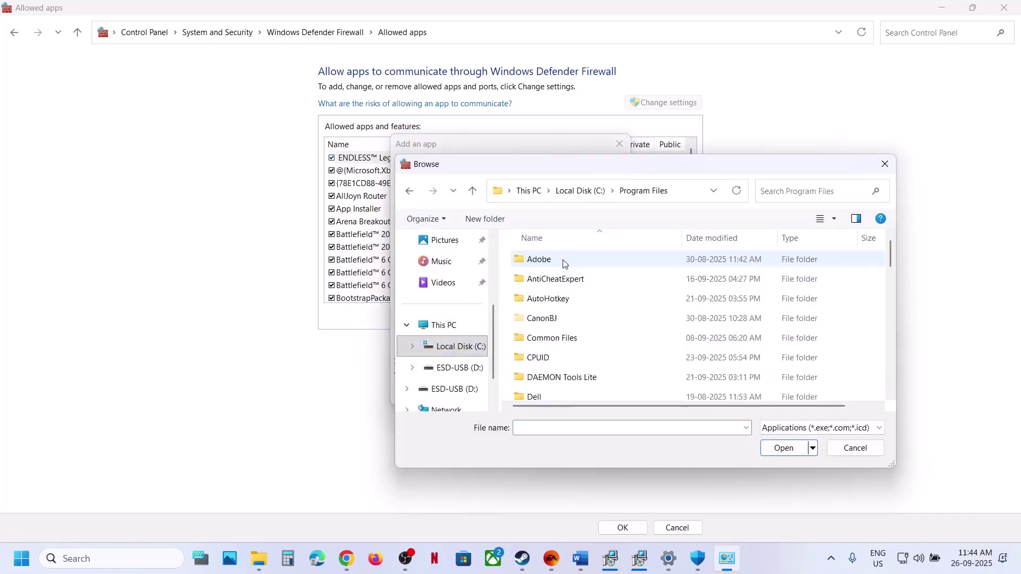
scroll(535, 346, "down", 2)
double_click(554, 335)
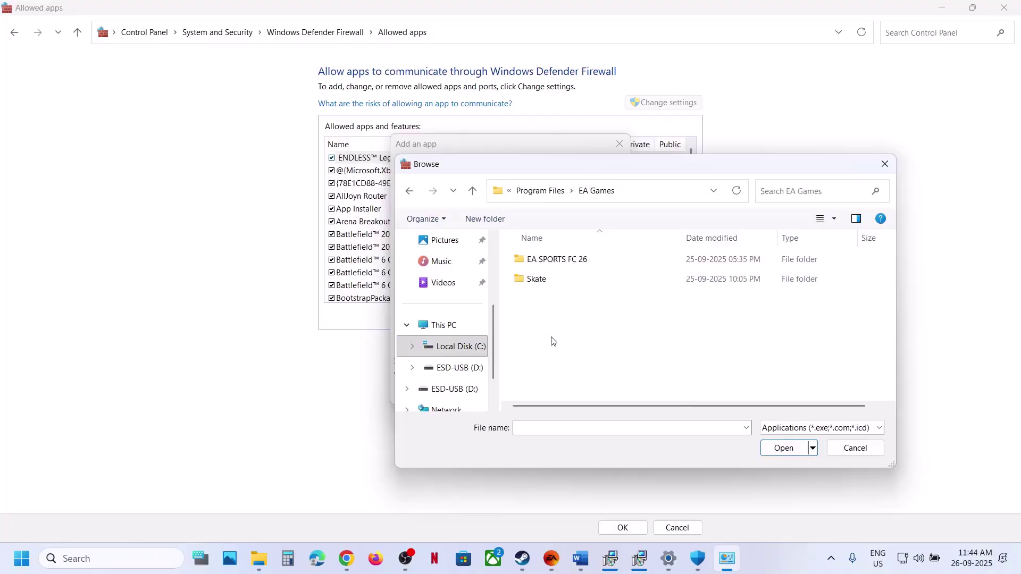
double_click(552, 260)
scroll(543, 355, "down", 1)
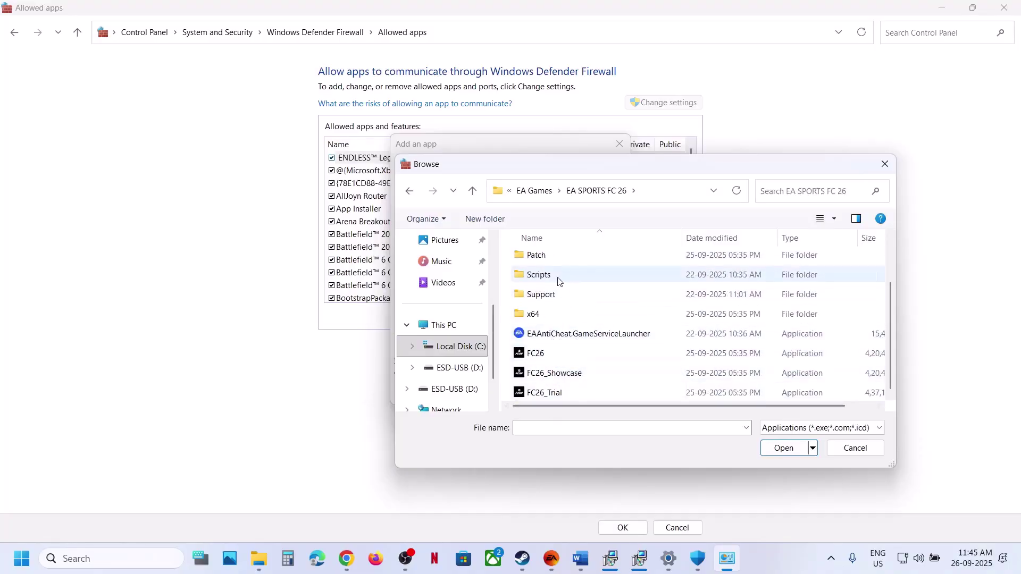
scroll(558, 282, "up", 1)
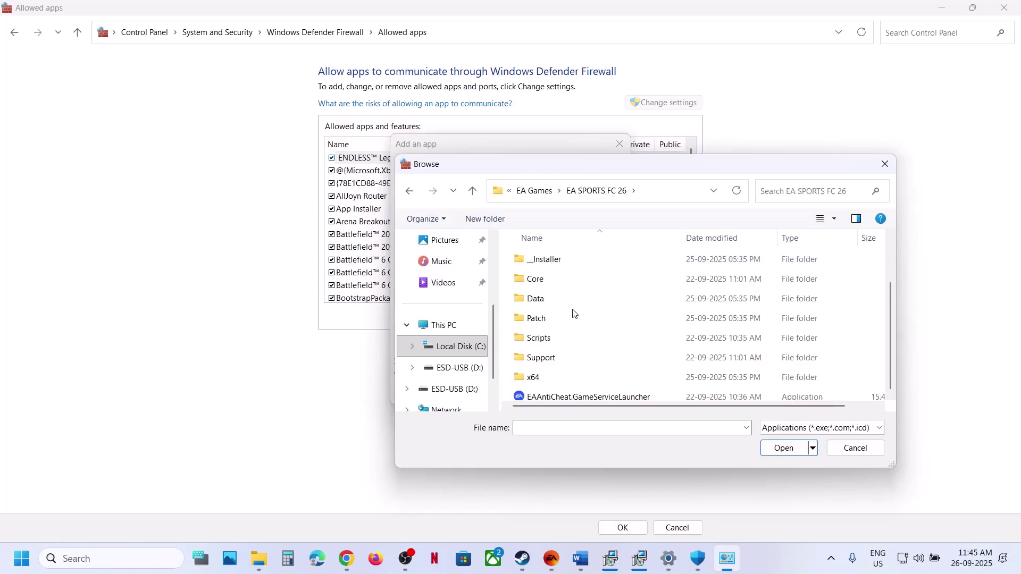
scroll(554, 373, "down", 1)
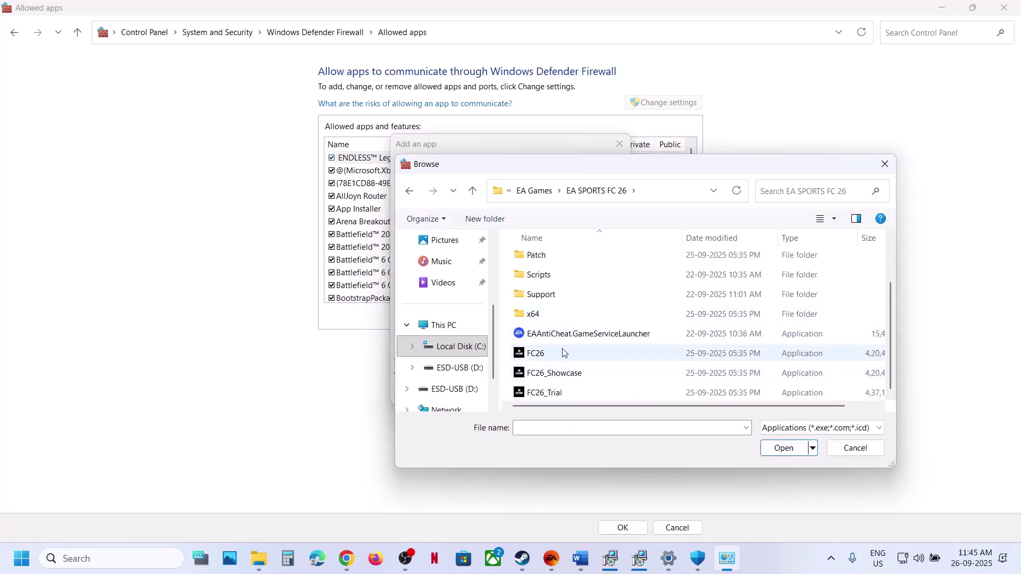
Add FC26 as a firewall exception, dismiss the already-listed notice, and close the windows
left_click(536, 354)
left_click(783, 448)
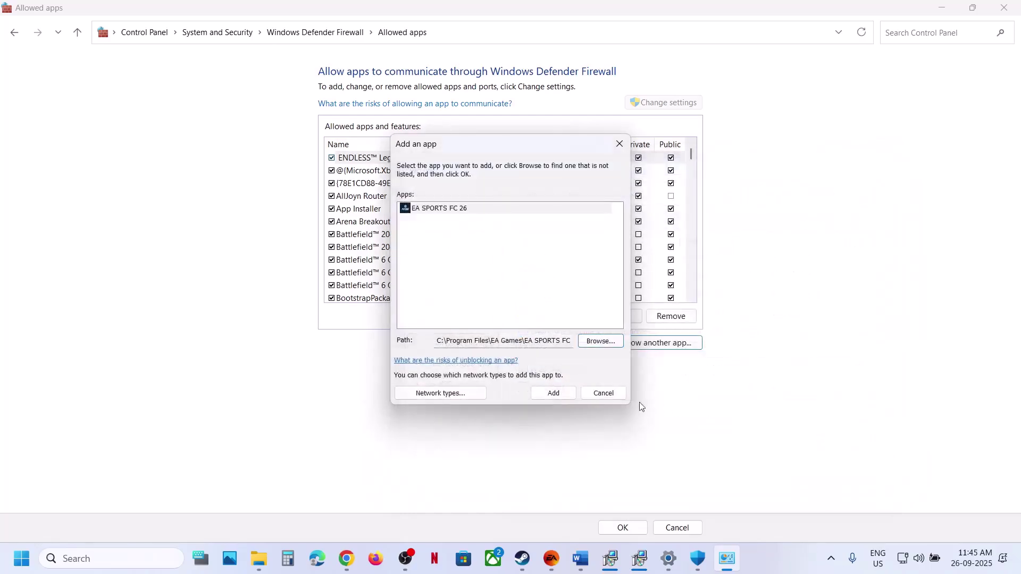
left_click(553, 393)
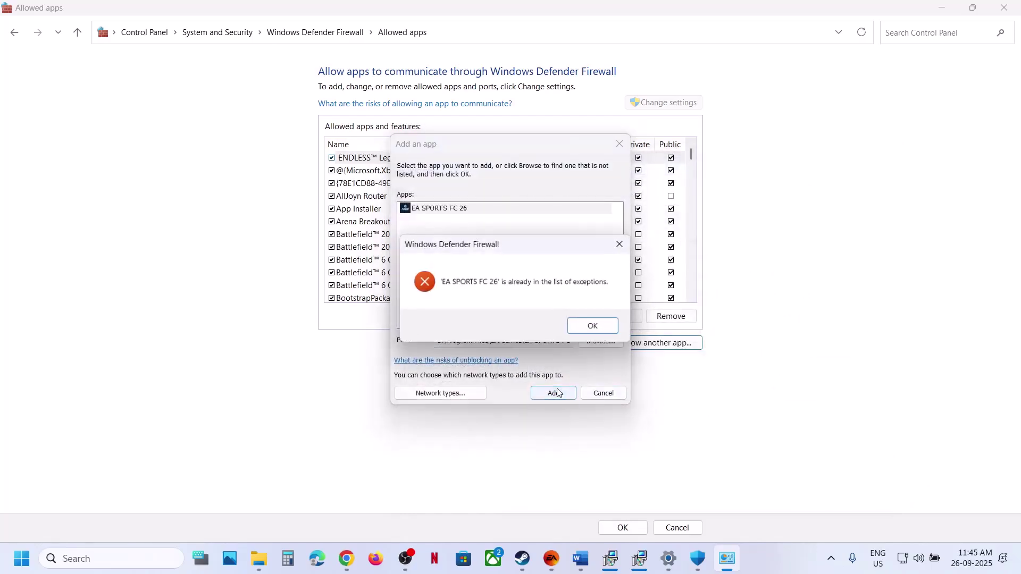
left_click(595, 326)
left_click(620, 144)
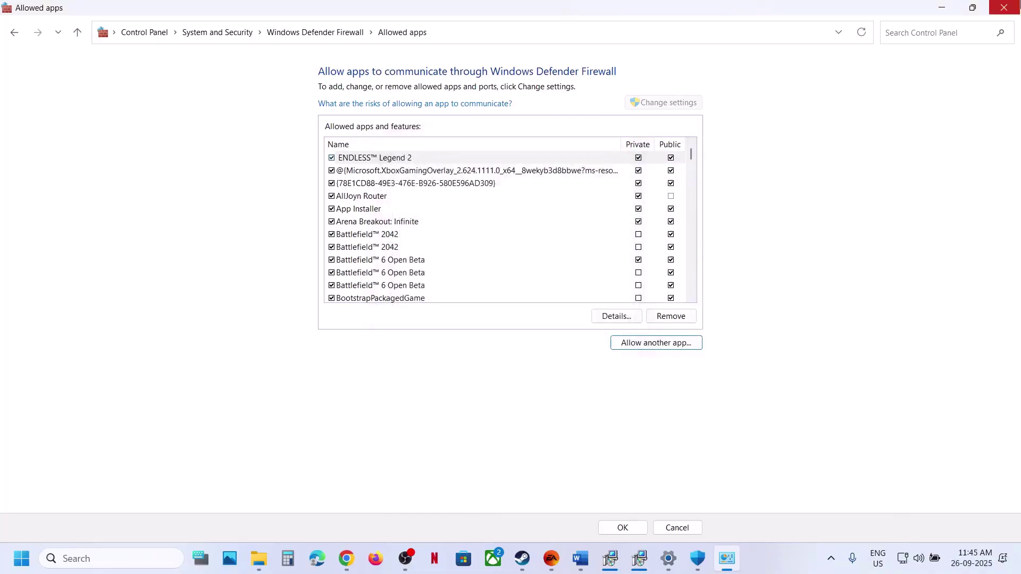
left_click(1004, 7)
Close Windows Security and Settings, highlight Step 4's EA AntiCheat reinstall in Word, and return to the EA app
left_click(1005, 10)
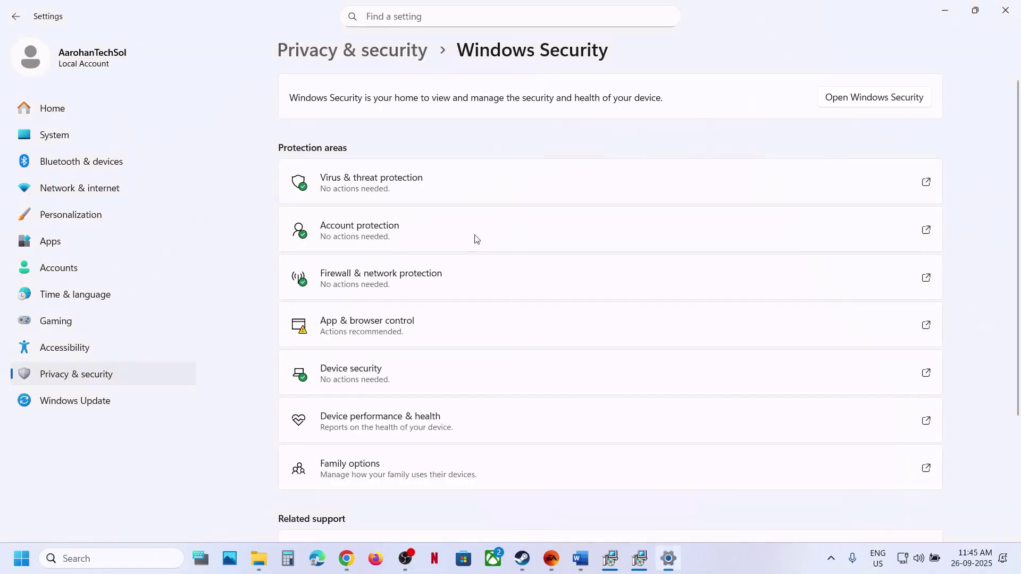
left_click(1006, 10)
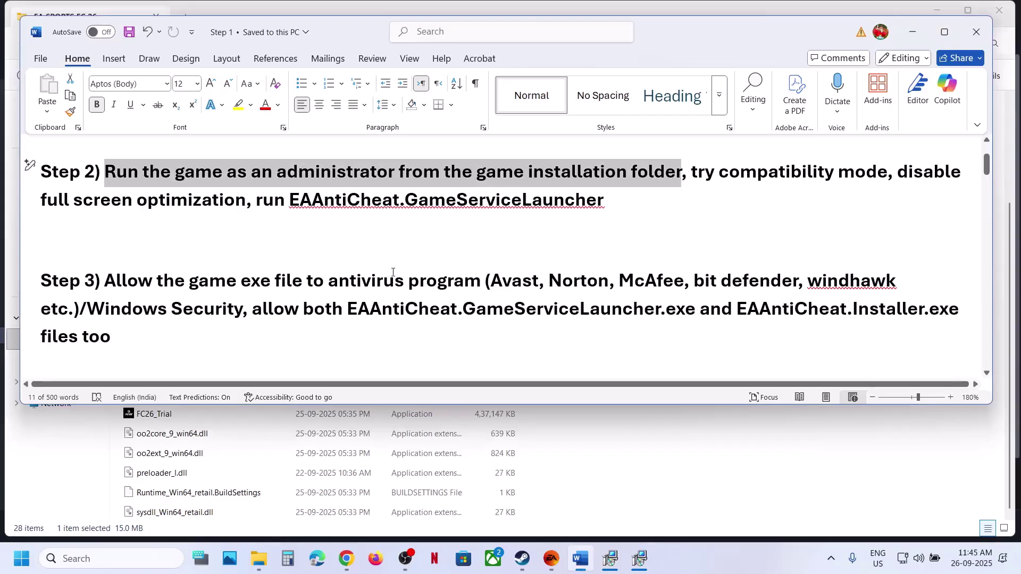
scroll(393, 272, "down", 2)
scroll(393, 272, "down", 3)
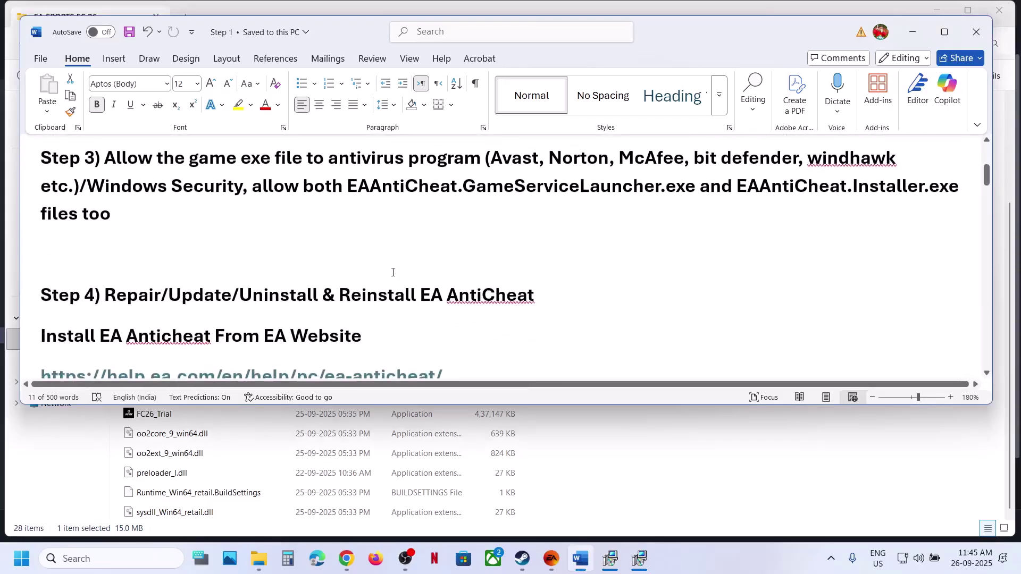
left_click_drag(534, 295, 239, 295)
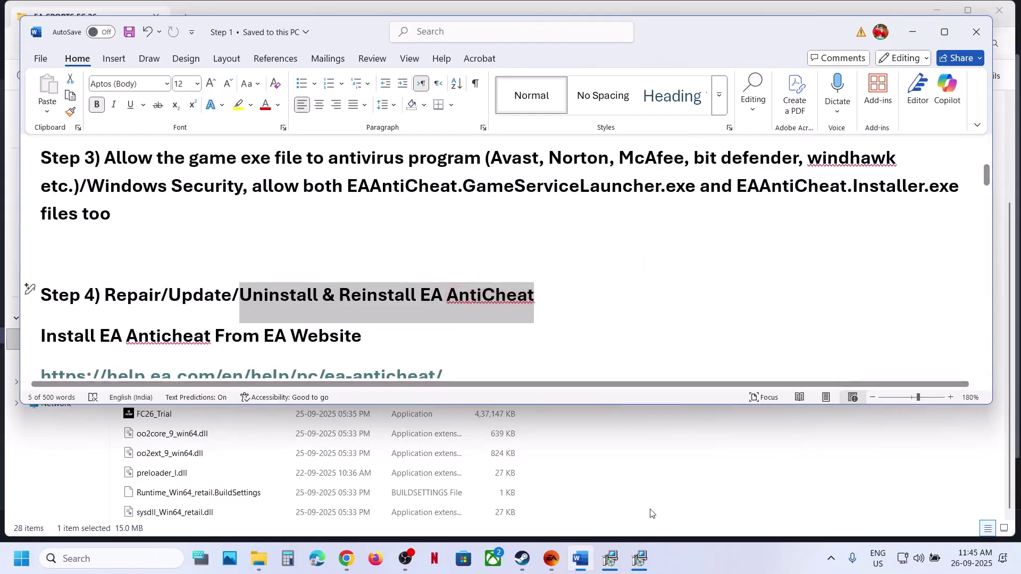
left_click(558, 566)
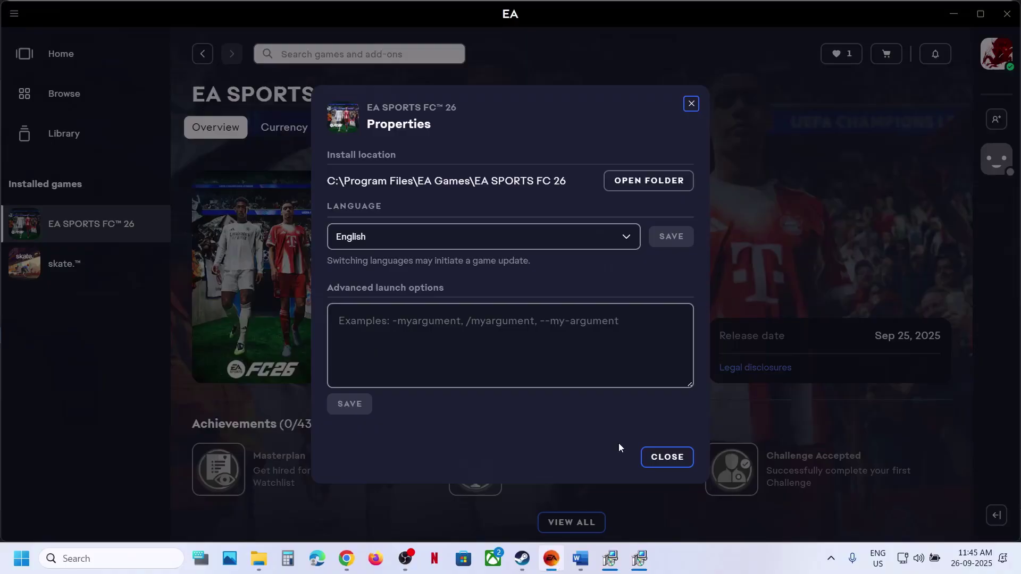
Launch EAAntiCheat.Installer from the game's __Installer\EAAntiCheat folder, approving the UAC prompt
left_click(648, 181)
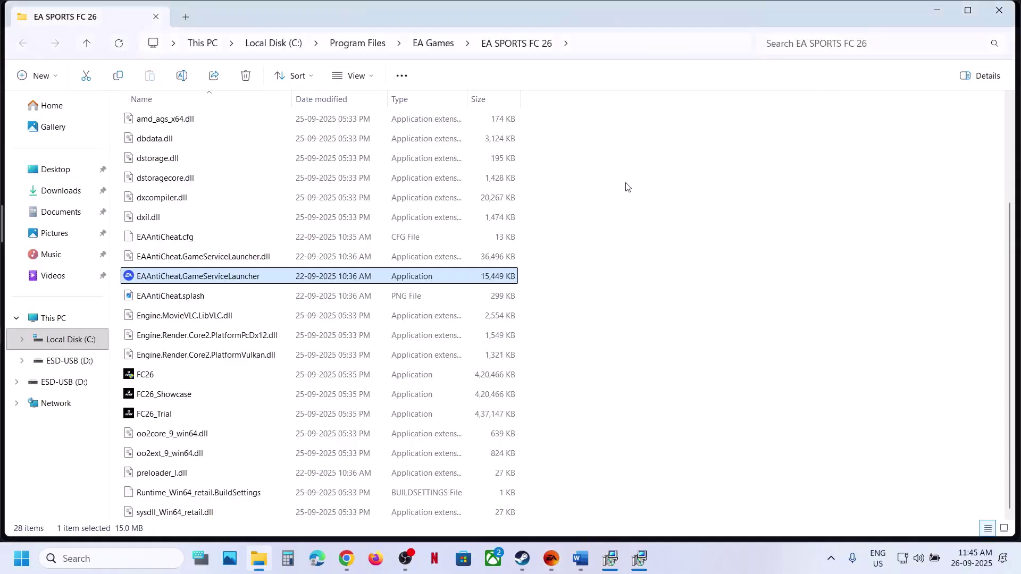
scroll(207, 176, "up", 3)
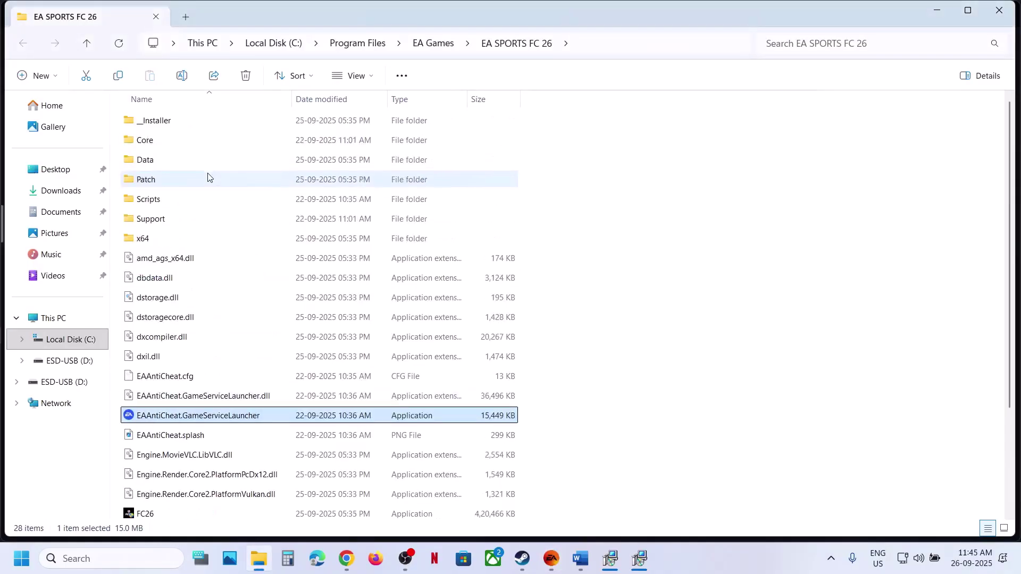
double_click(157, 121)
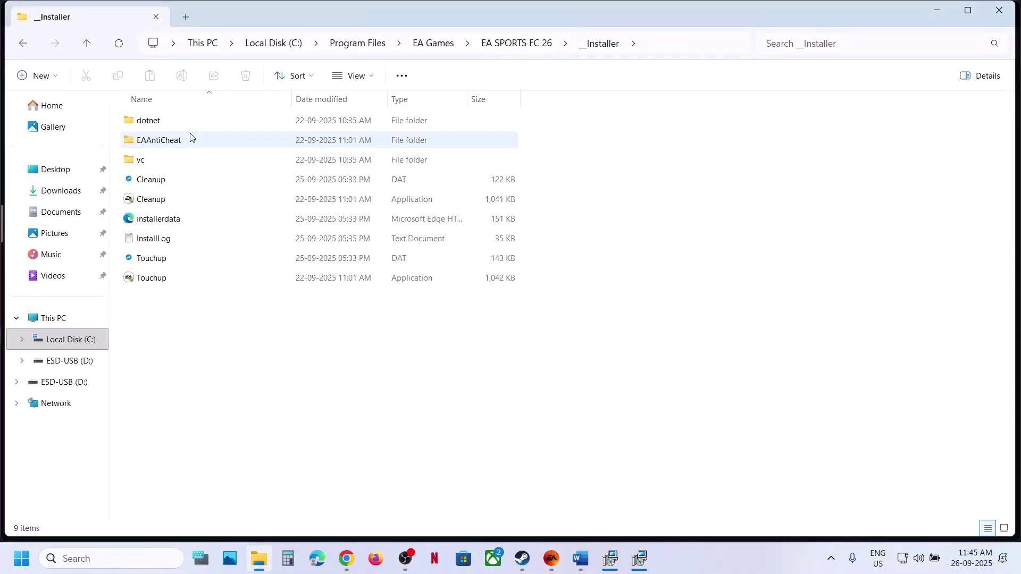
double_click(169, 140)
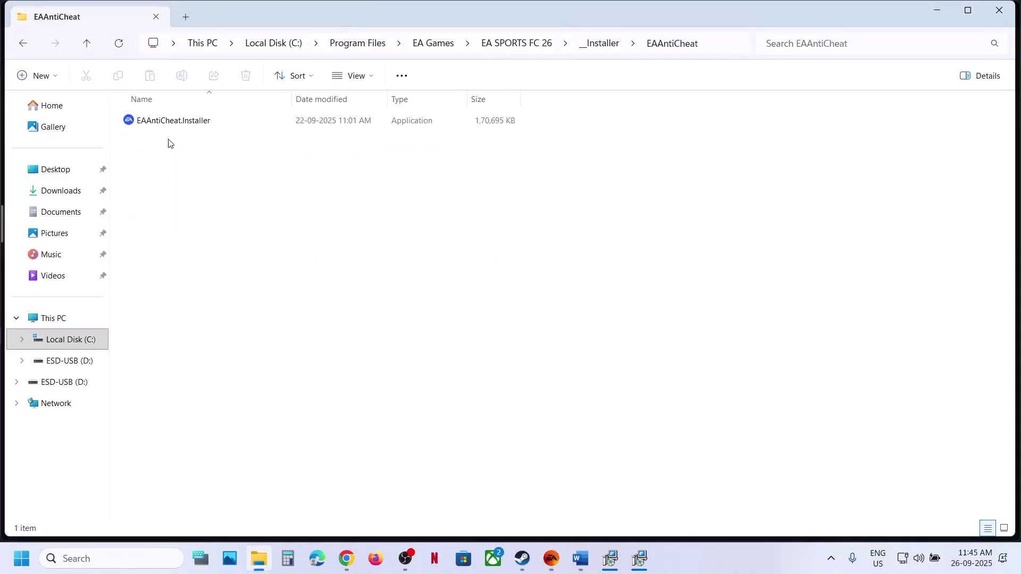
left_click(201, 126)
double_click(200, 126)
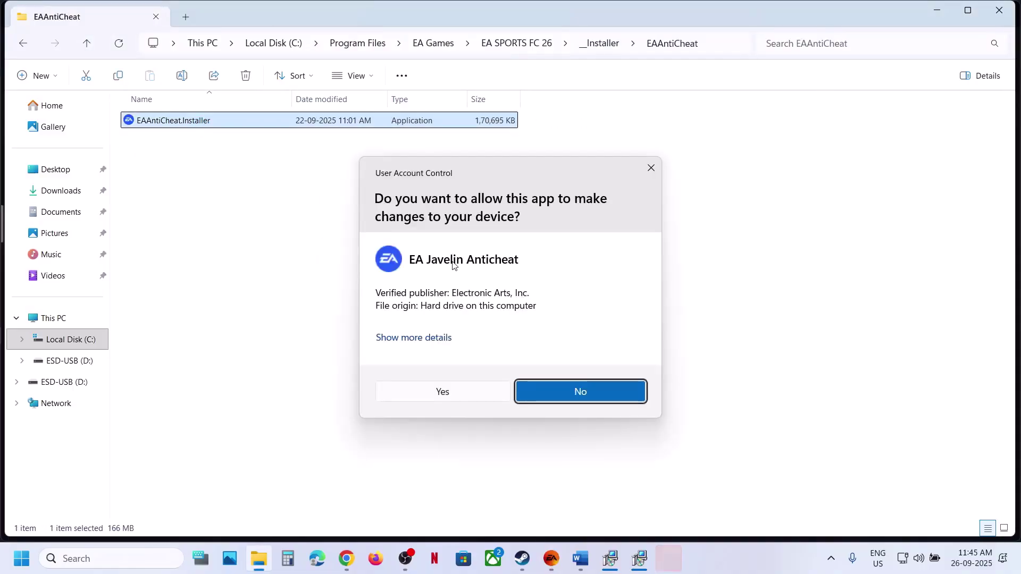
left_click(431, 389)
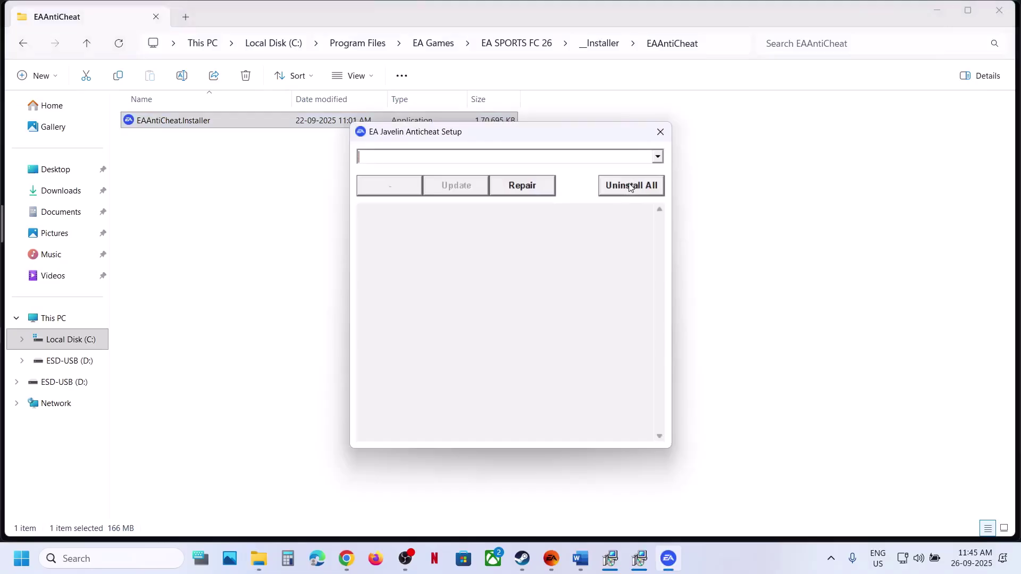
Uninstall all EA anticheat components, close setup and the game's properties, and return to Word
left_click(628, 187)
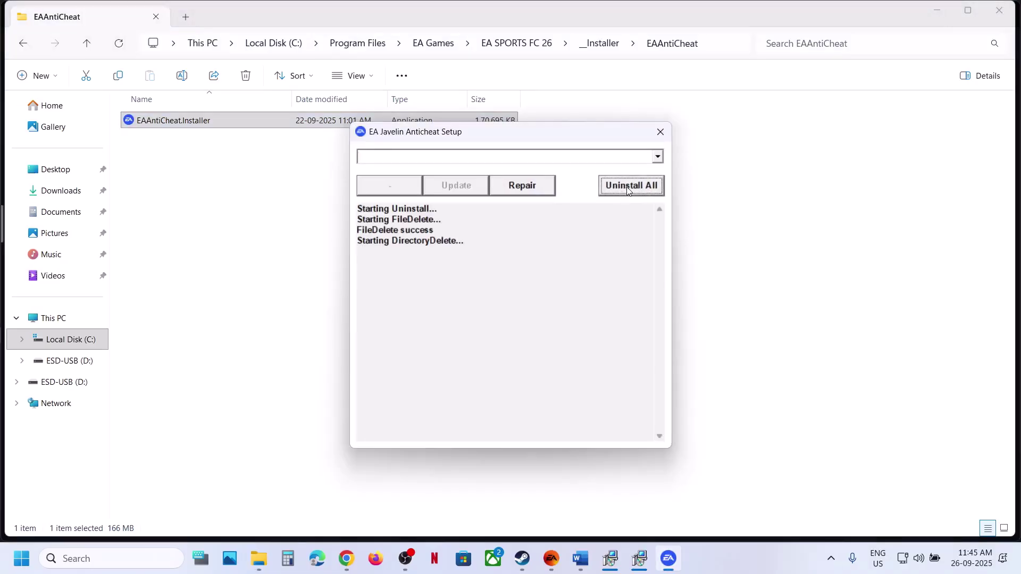
left_click(660, 131)
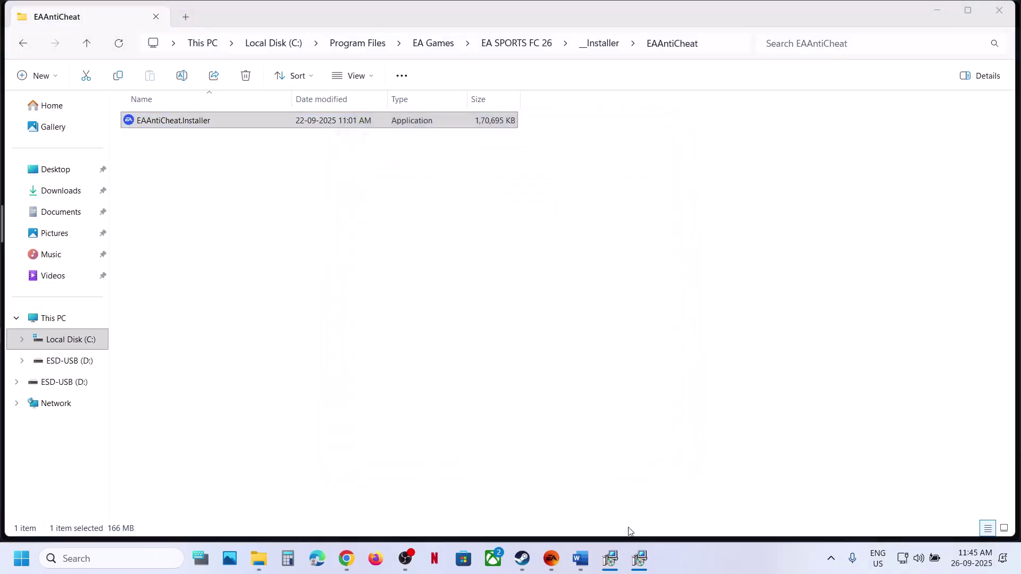
left_click(553, 561)
left_click(663, 458)
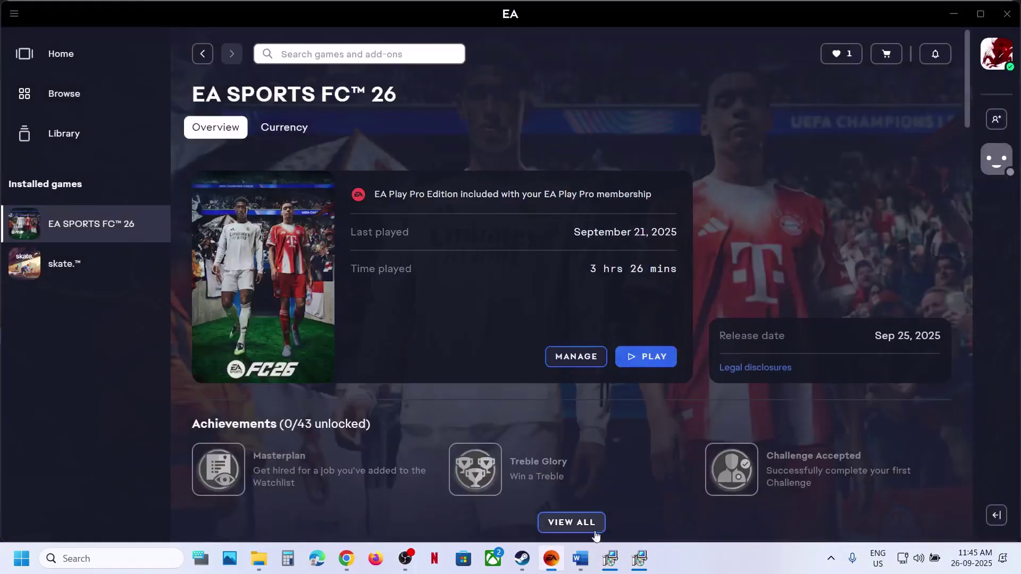
left_click(580, 558)
Download EAAntiCheat.Installer.exe from EA's Javelin anticheat help article and run it
scroll(421, 358, "down", 3)
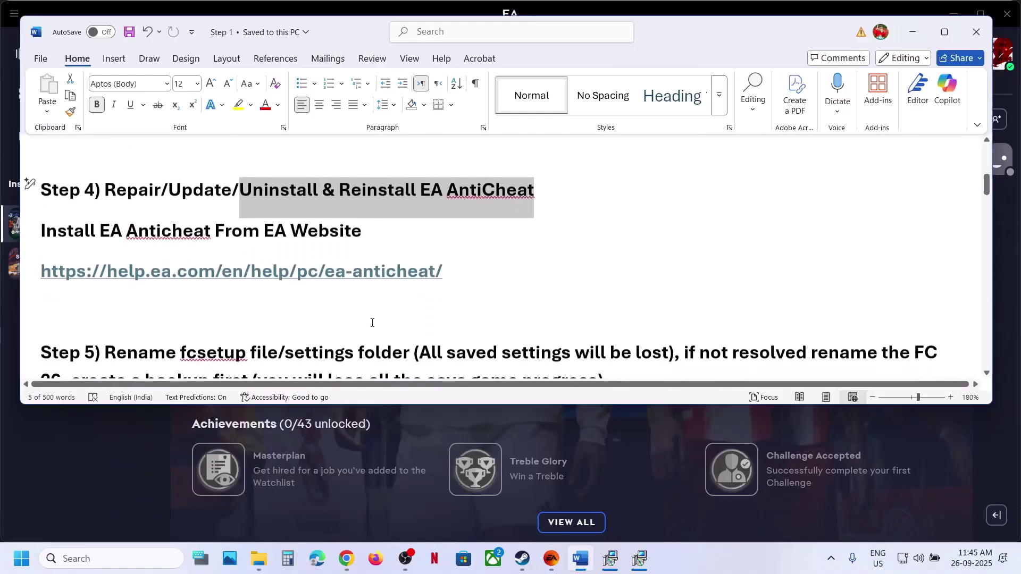
left_click(318, 274, "ctrl")
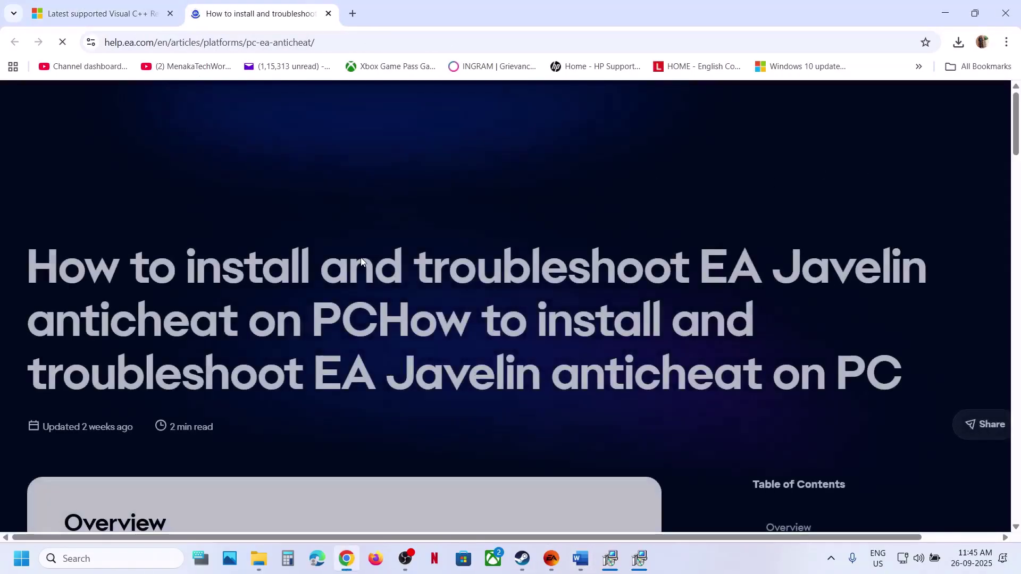
scroll(361, 257, "down", 10)
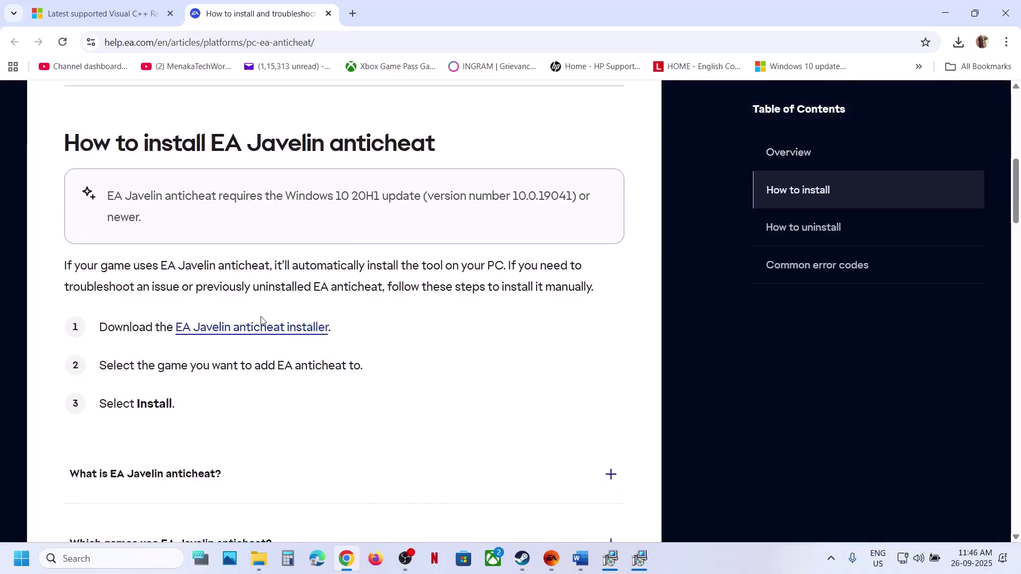
left_click(254, 328)
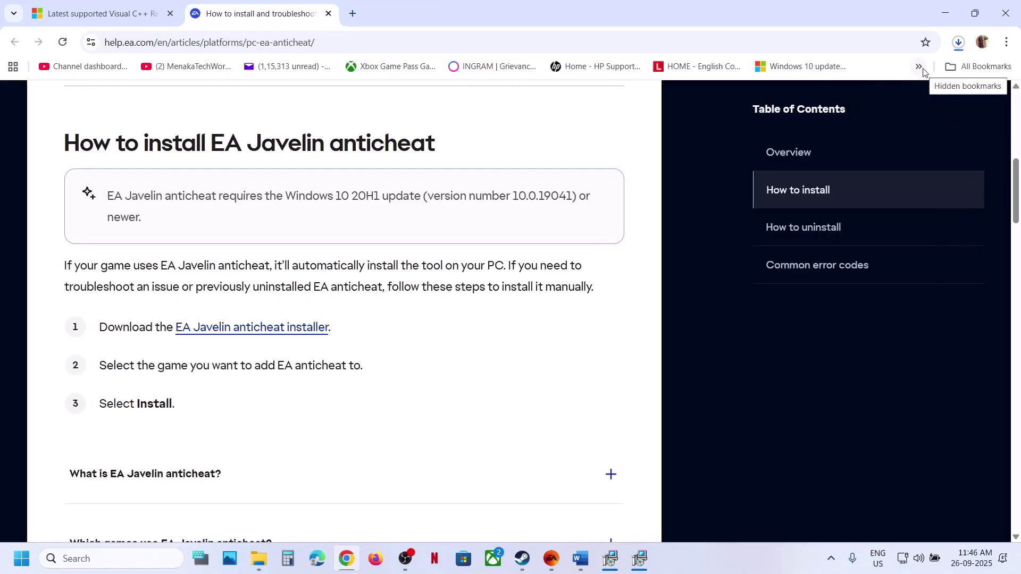
left_click(723, 555)
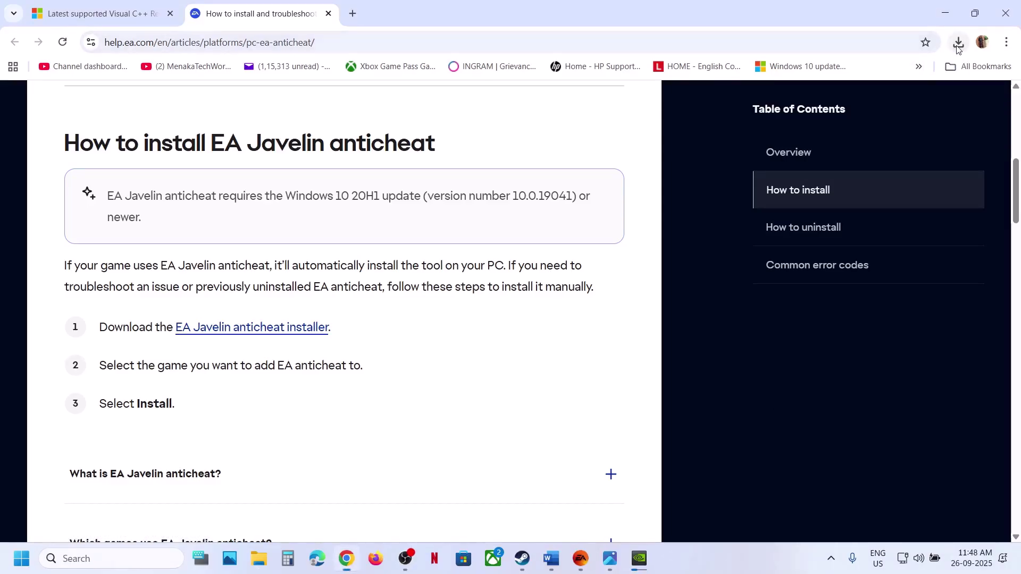
left_click(958, 42)
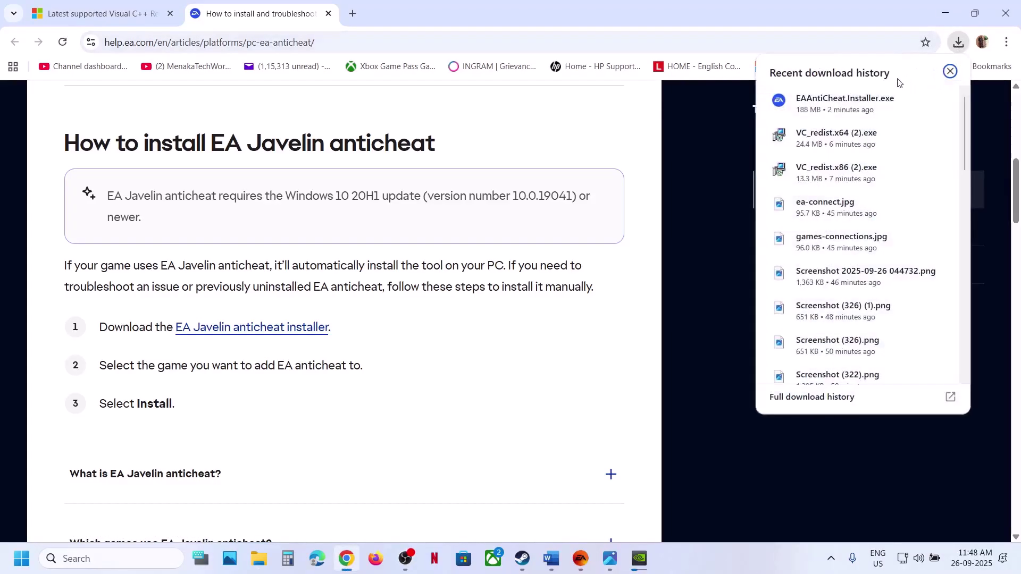
left_click(845, 101)
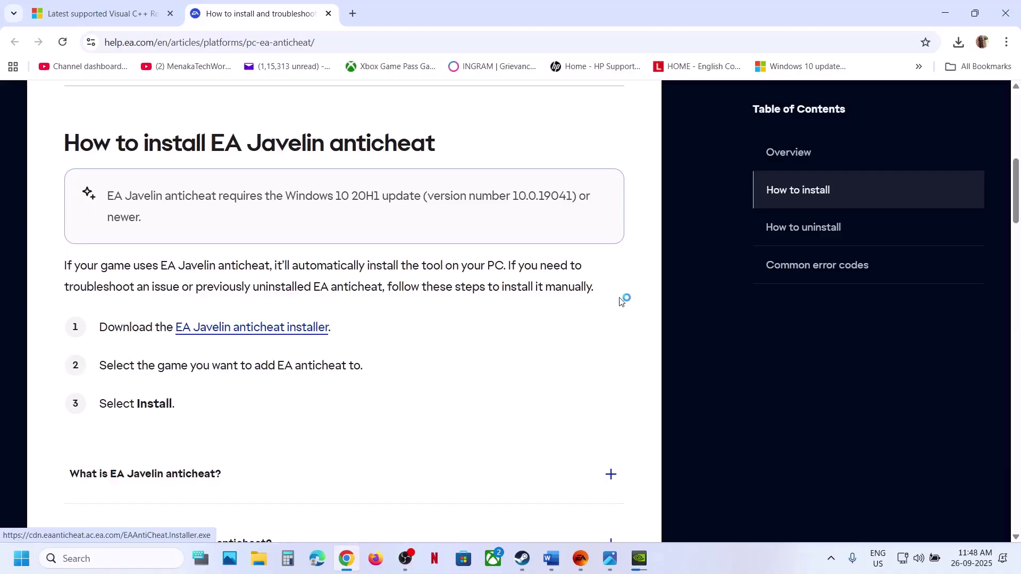
Allow the anticheat setup to make changes and select '(Installed) FC 26' as the game
left_click(481, 388)
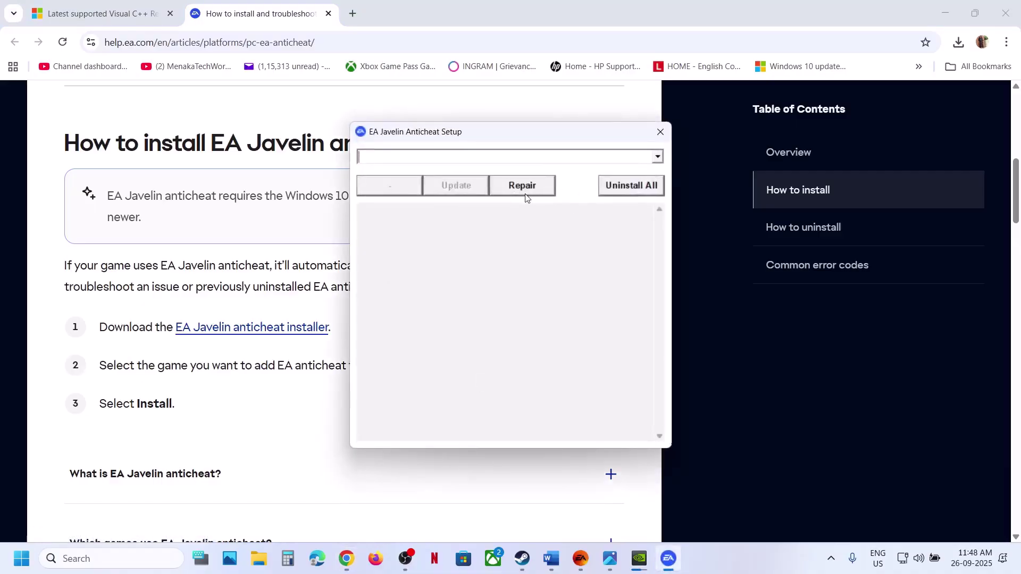
left_click(658, 157)
scroll(539, 229, "down", 4)
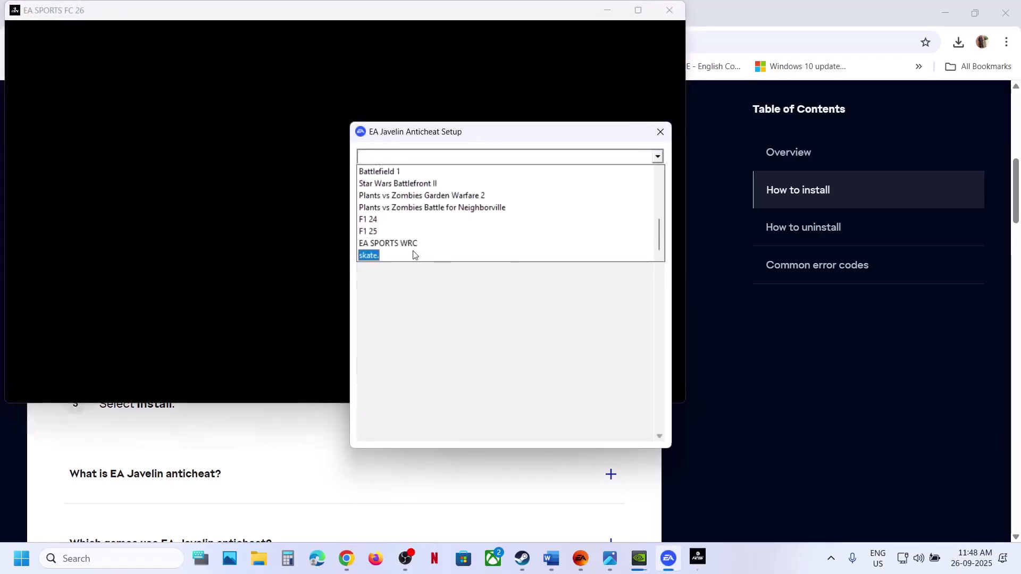
scroll(424, 236, "up", 2)
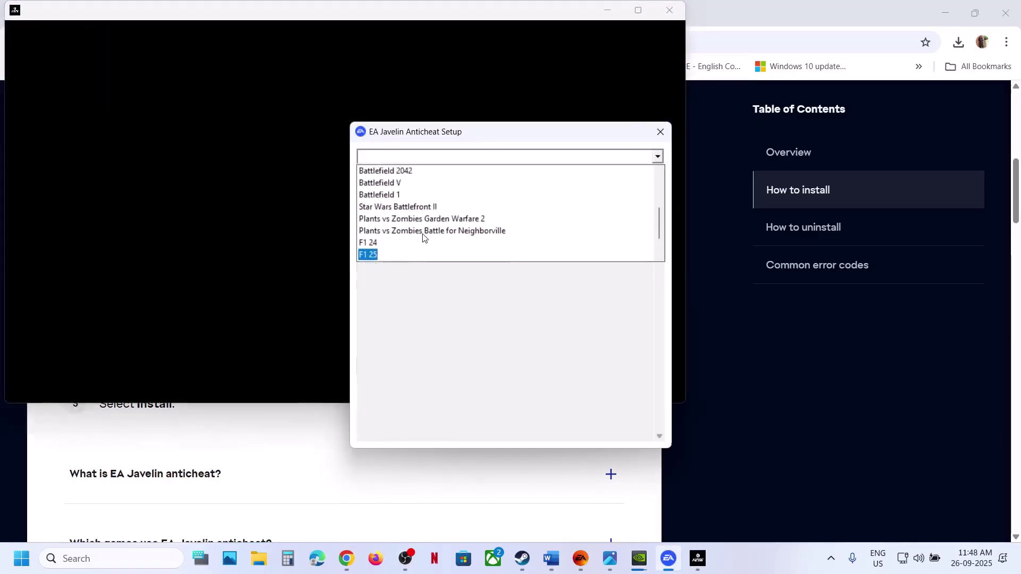
scroll(424, 237, "up", 3)
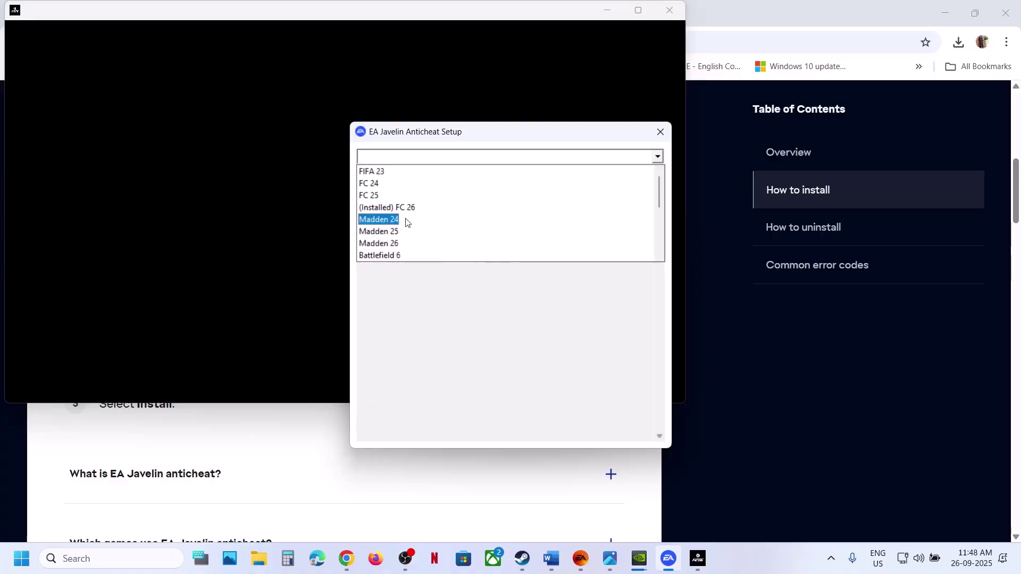
left_click(391, 212)
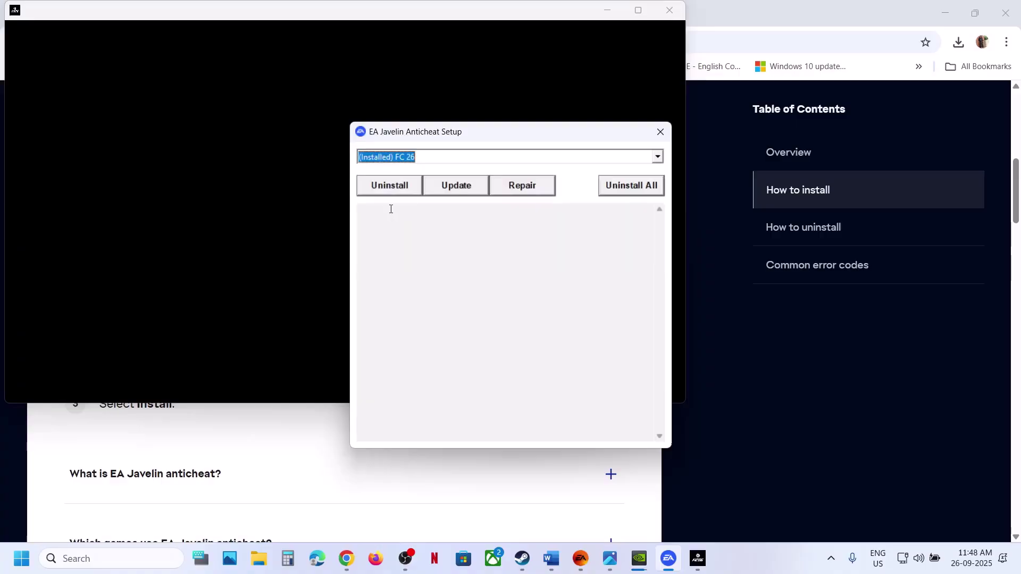
left_click(247, 189)
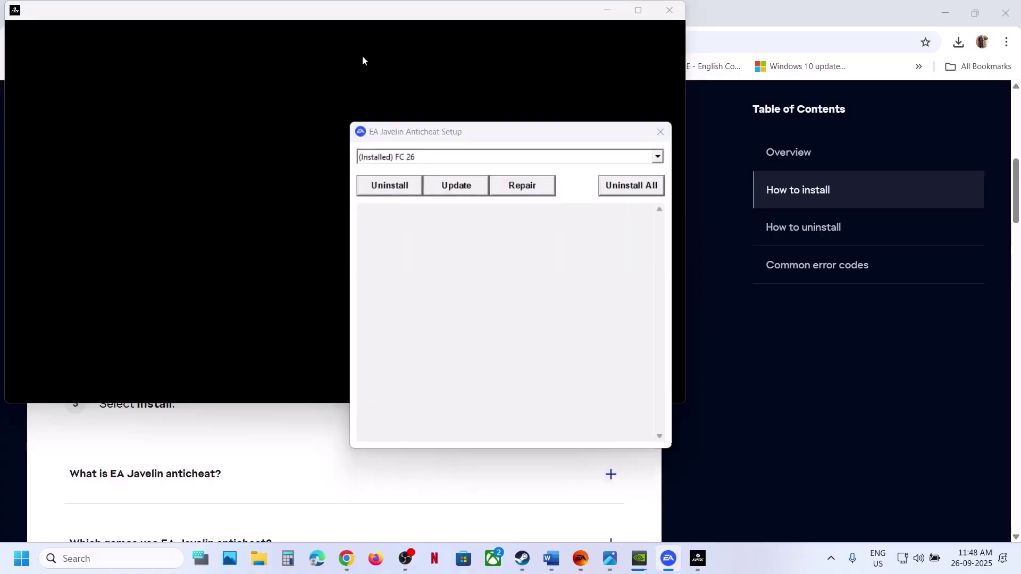
Close the blank EA SPORTS FC 26 window from the taskbar
left_click(699, 548)
right_click(695, 557)
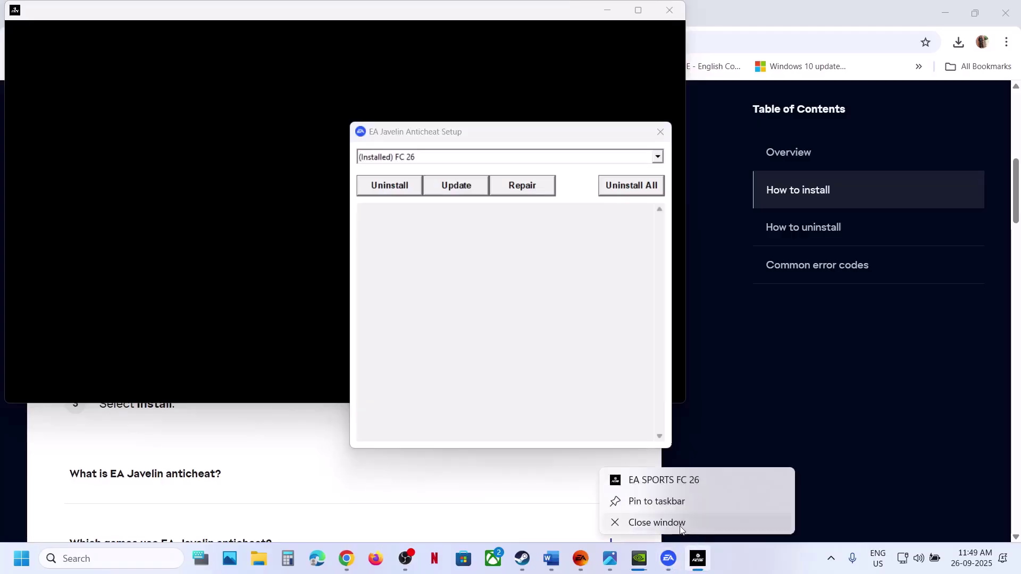
left_click(679, 525)
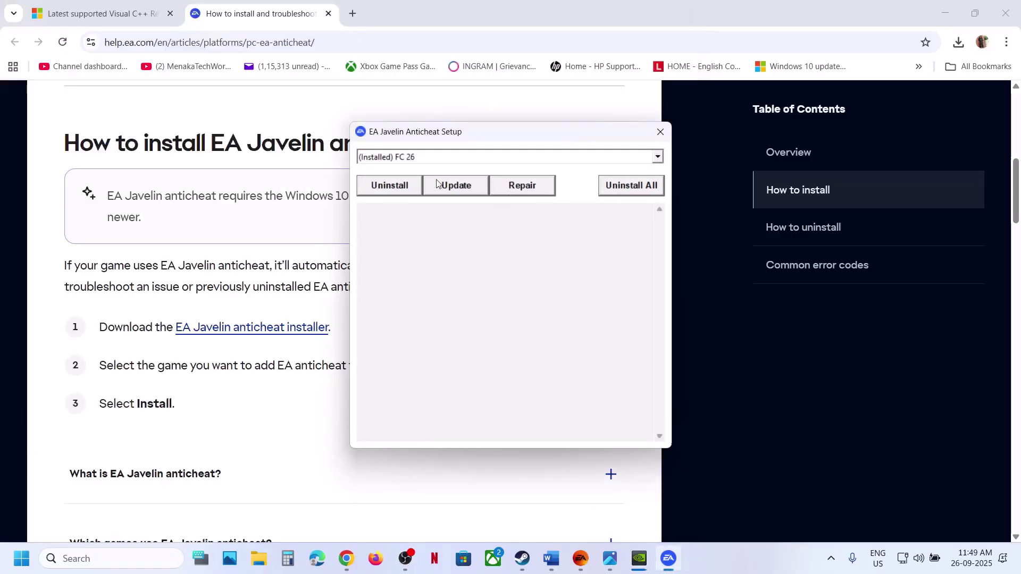
Repair FC 26's anticheat, selecting the EA SPORTS FC 26 folder under EA Games
left_click(519, 187)
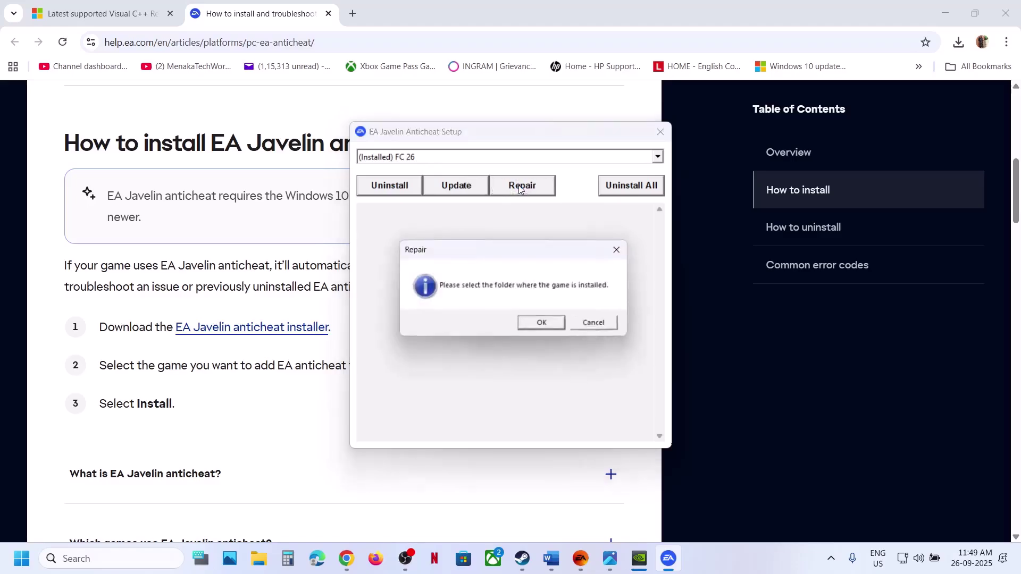
left_click(543, 326)
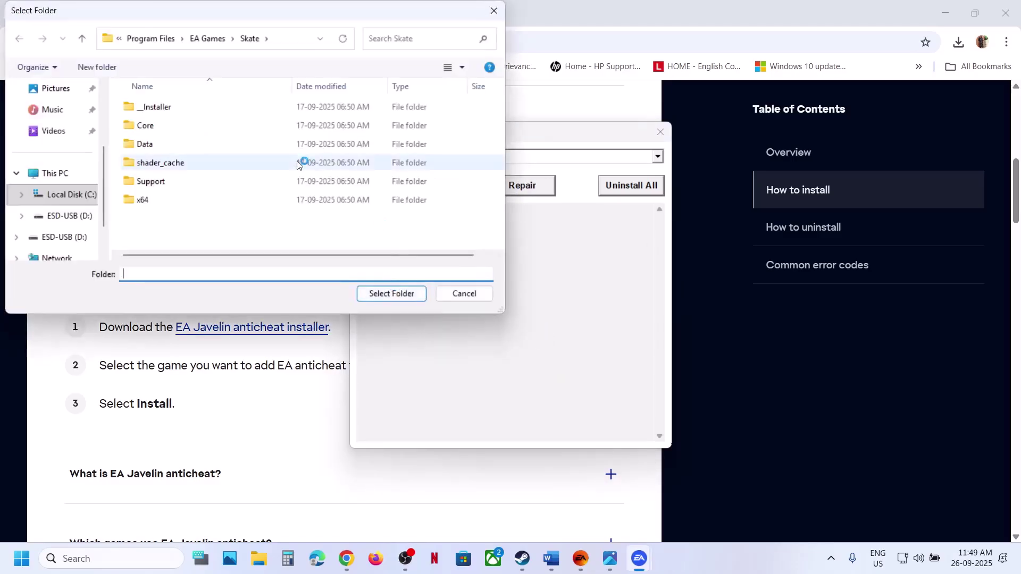
left_click(198, 38)
left_click(186, 107)
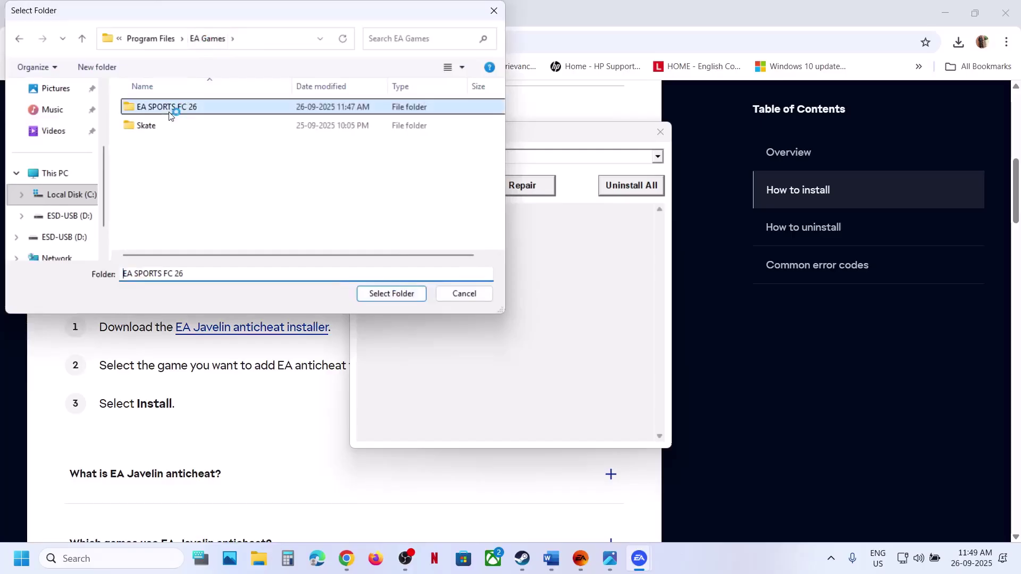
left_click(378, 294)
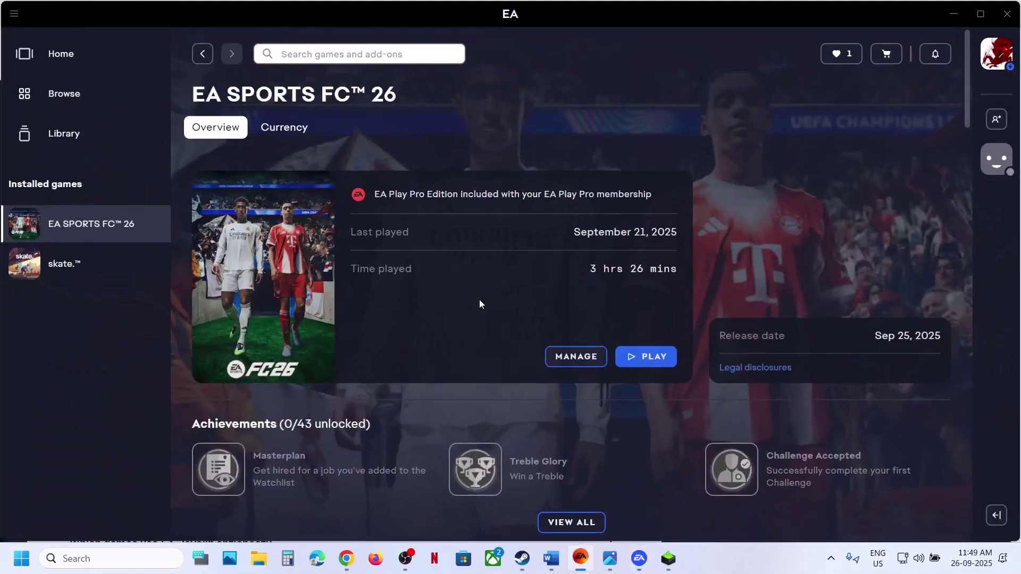
Dismiss the invalid game directory error and retry the repair with the EA SPORTS FC 26 folder
left_click(640, 554)
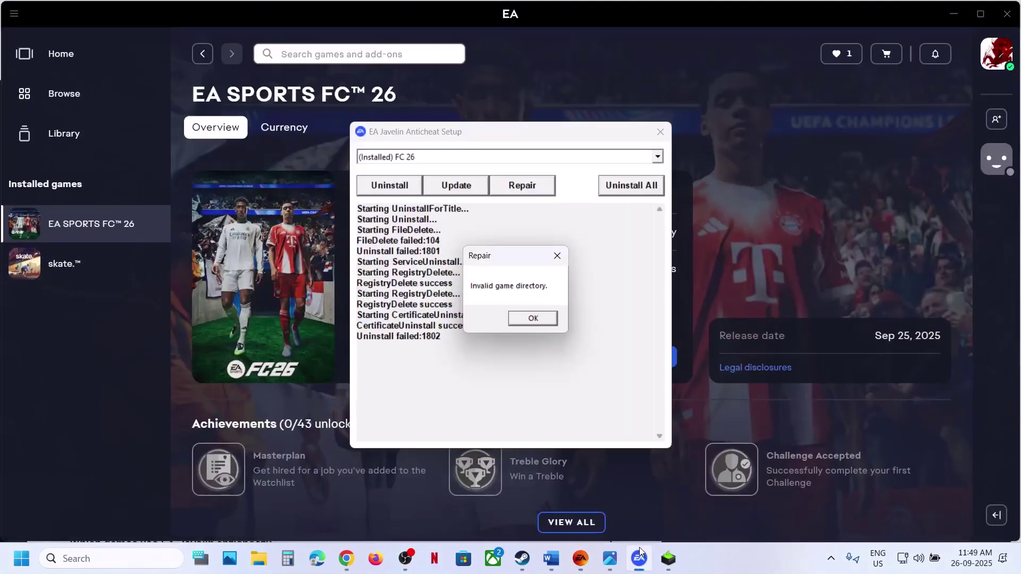
left_click(533, 319)
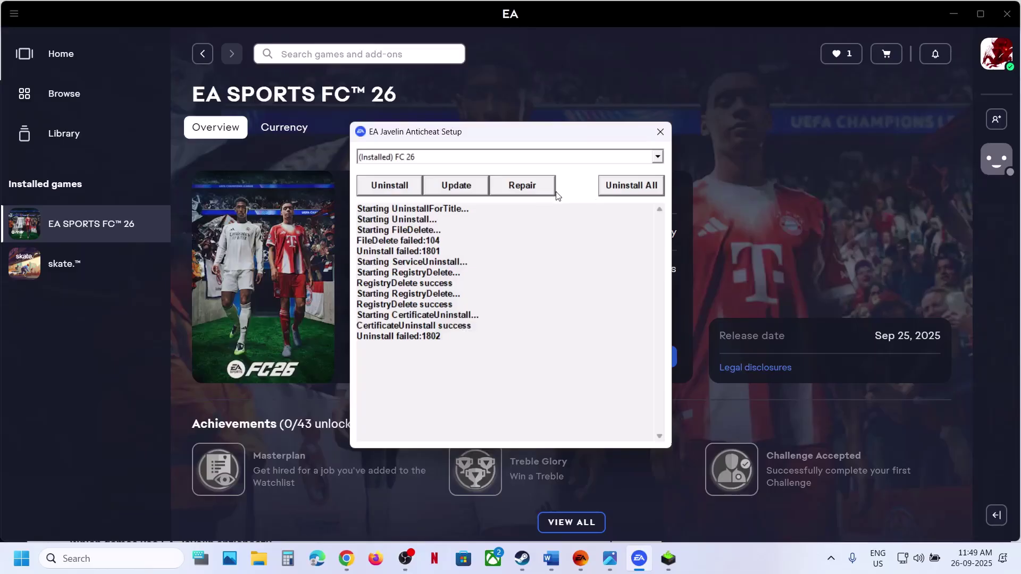
left_click(532, 192)
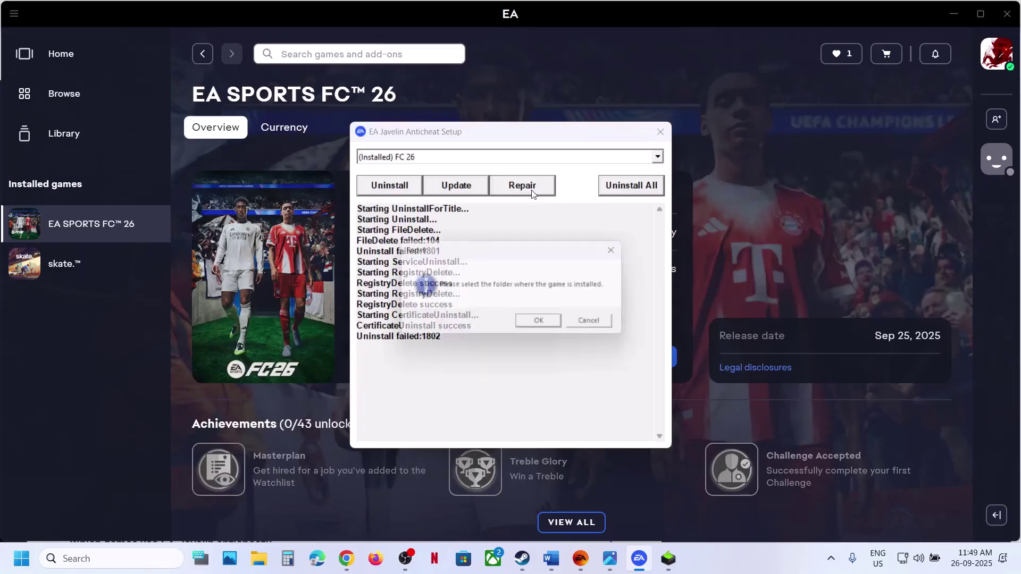
left_click(544, 325)
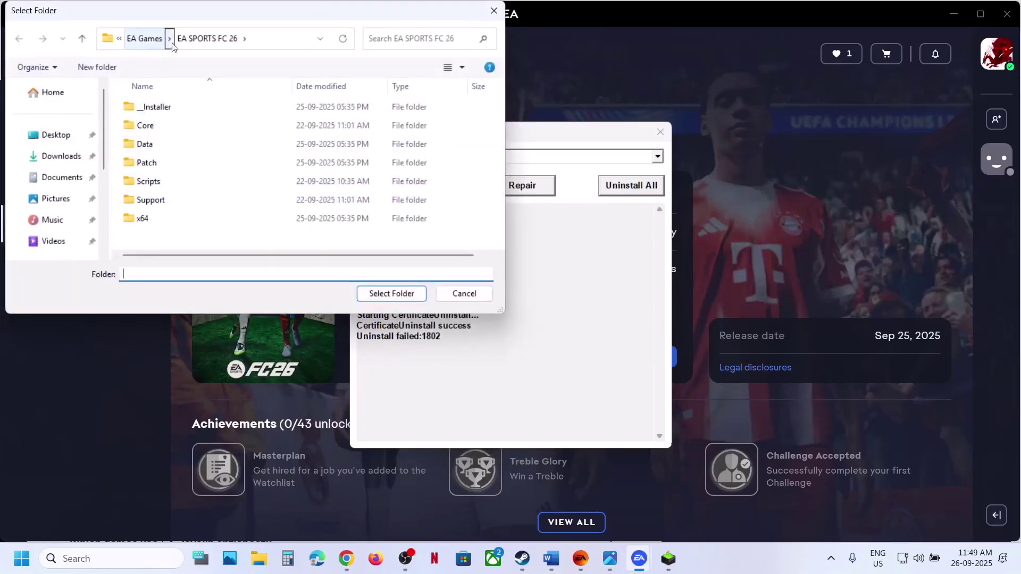
left_click(211, 38)
left_click(144, 38)
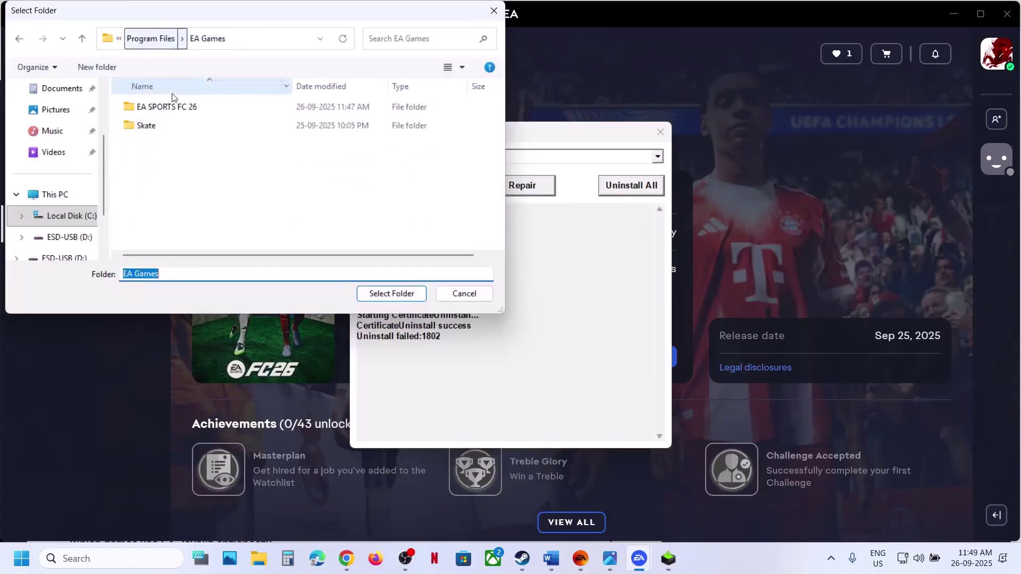
left_click(169, 108)
left_click(381, 298)
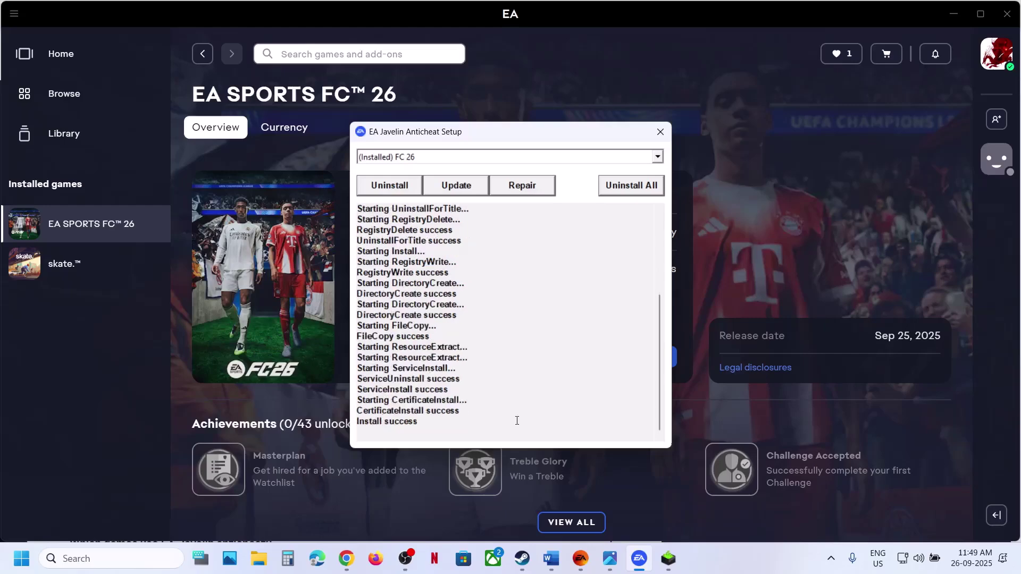
Check FC 26's anticheat for updates, uninstall, reinstall, uninstall again, then close the setup
left_click_drag(372, 423, 420, 426)
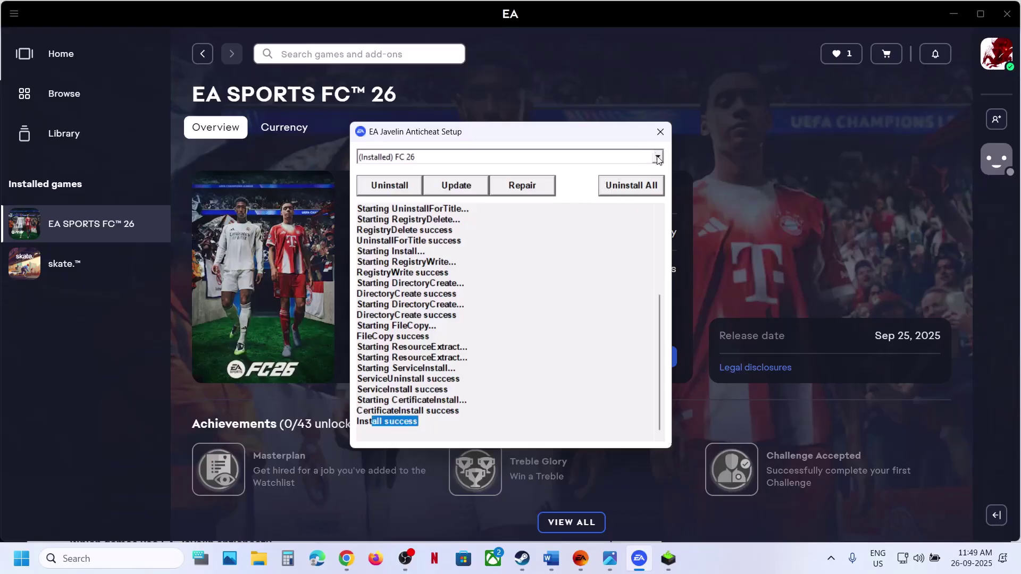
left_click(455, 188)
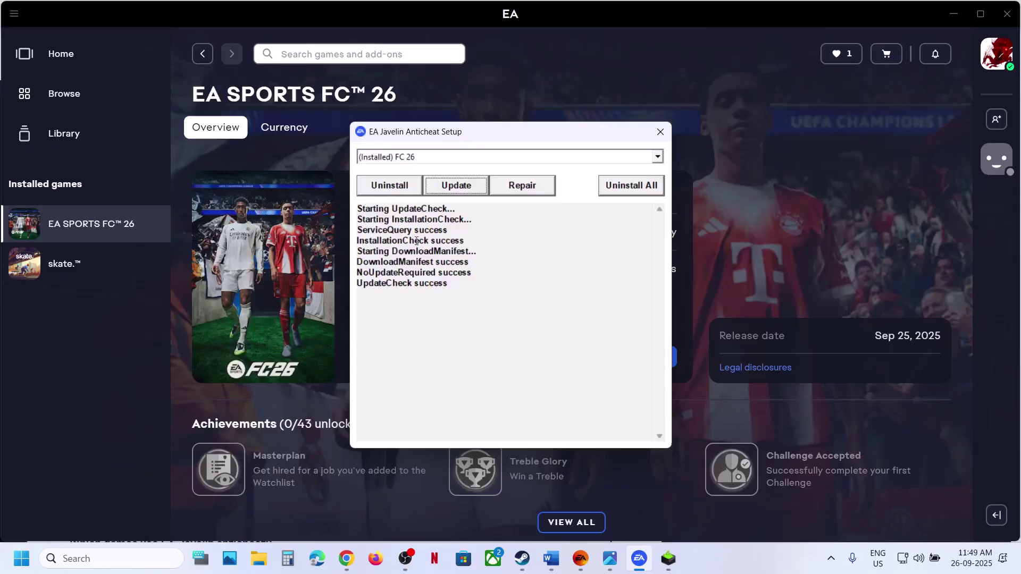
left_click(393, 186)
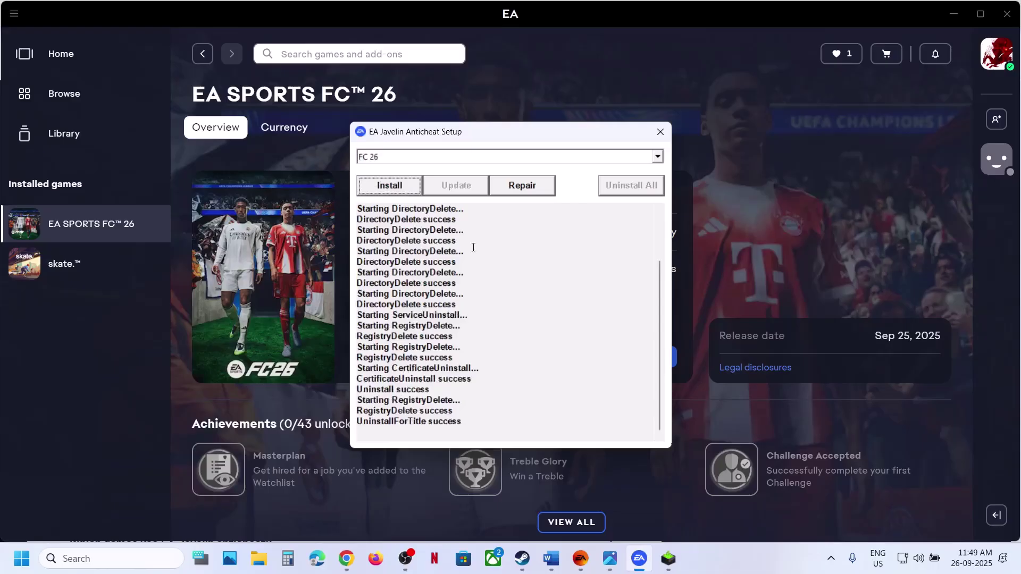
left_click(392, 186)
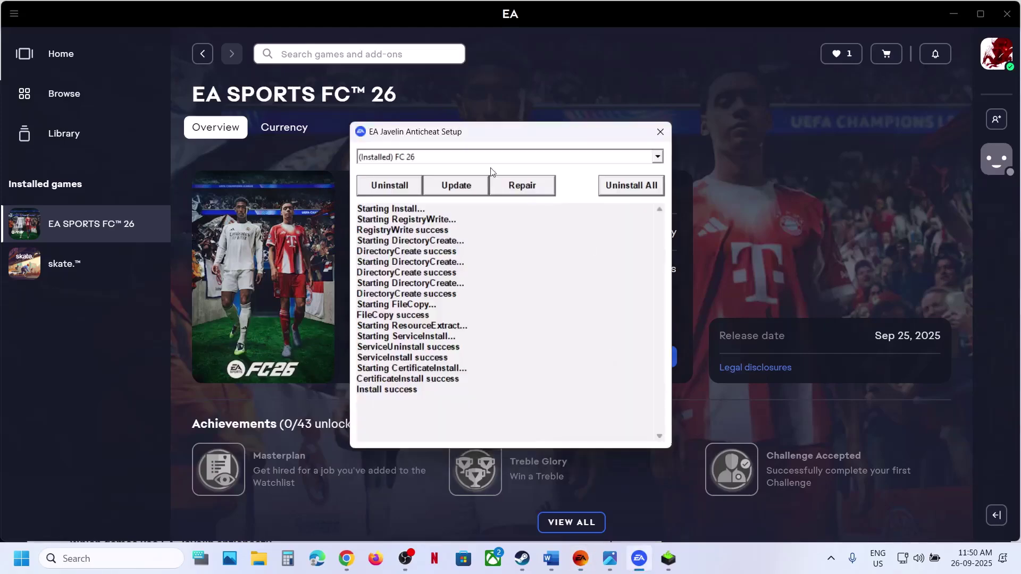
left_click(400, 186)
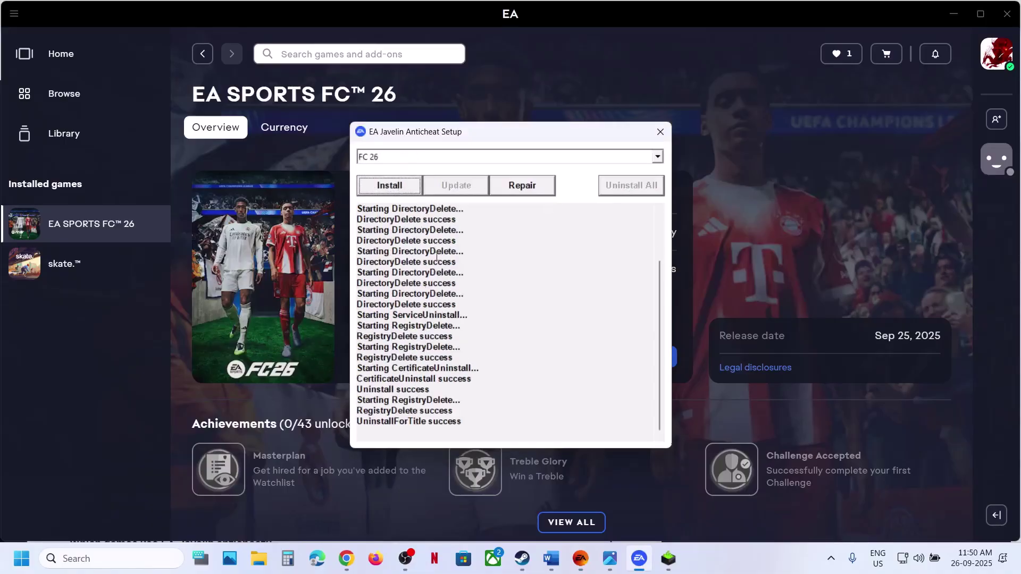
left_click(661, 132)
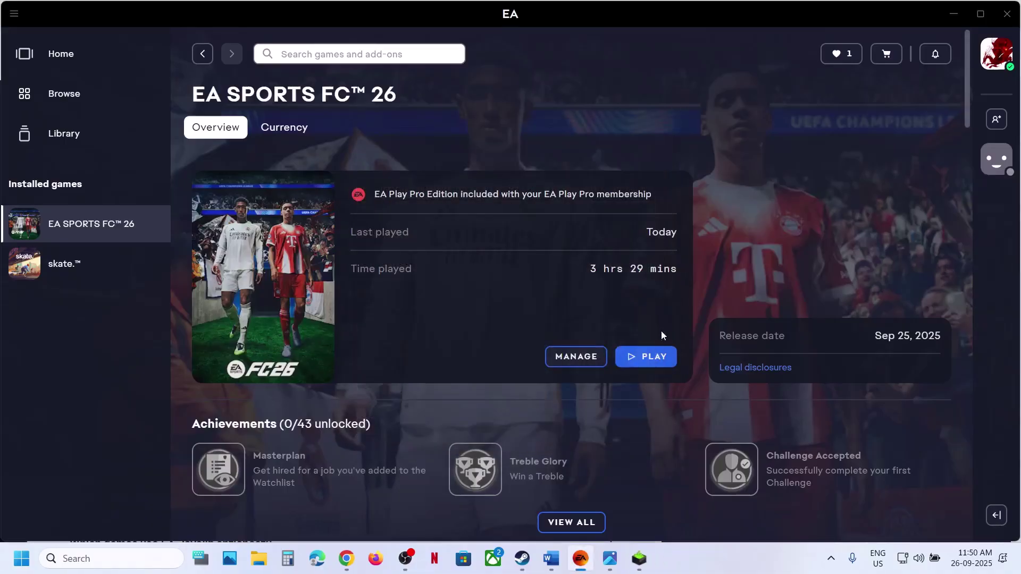
Launch EA SPORTS FC 26, allow the anticheat prompt, then highlight Step 5 in the Word notes
left_click(653, 356)
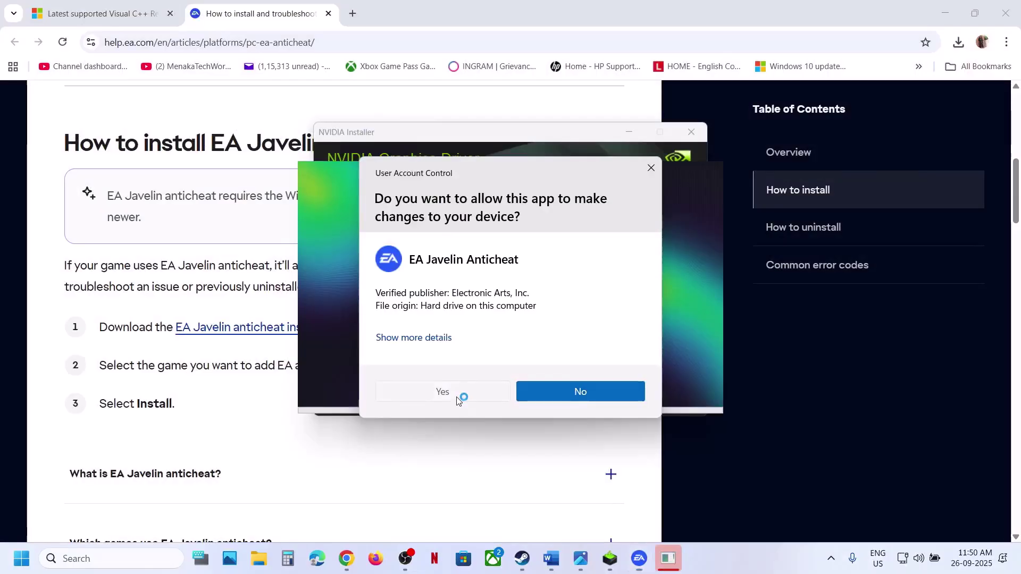
left_click(457, 397)
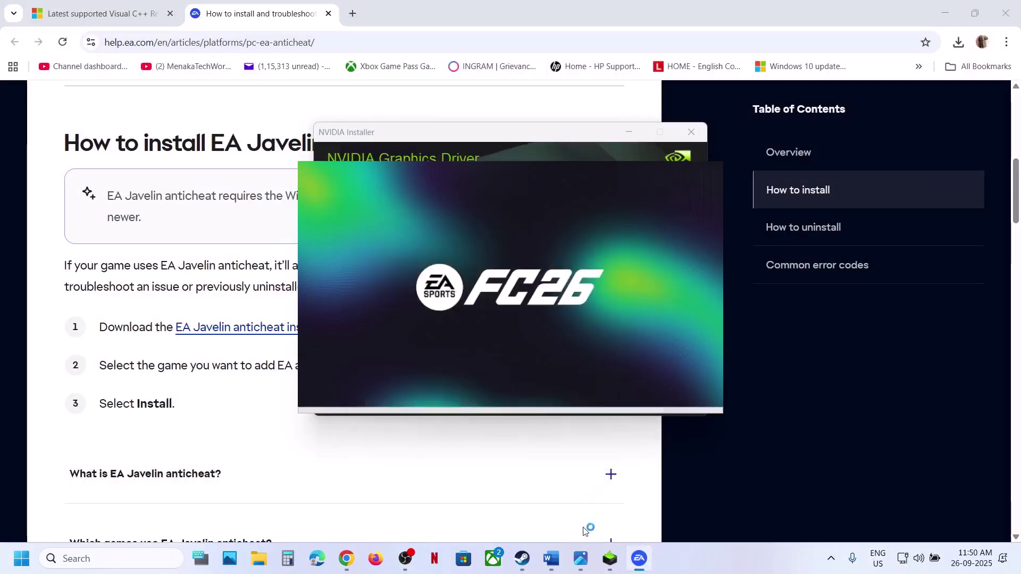
mouse_move(551, 558)
left_click(552, 492)
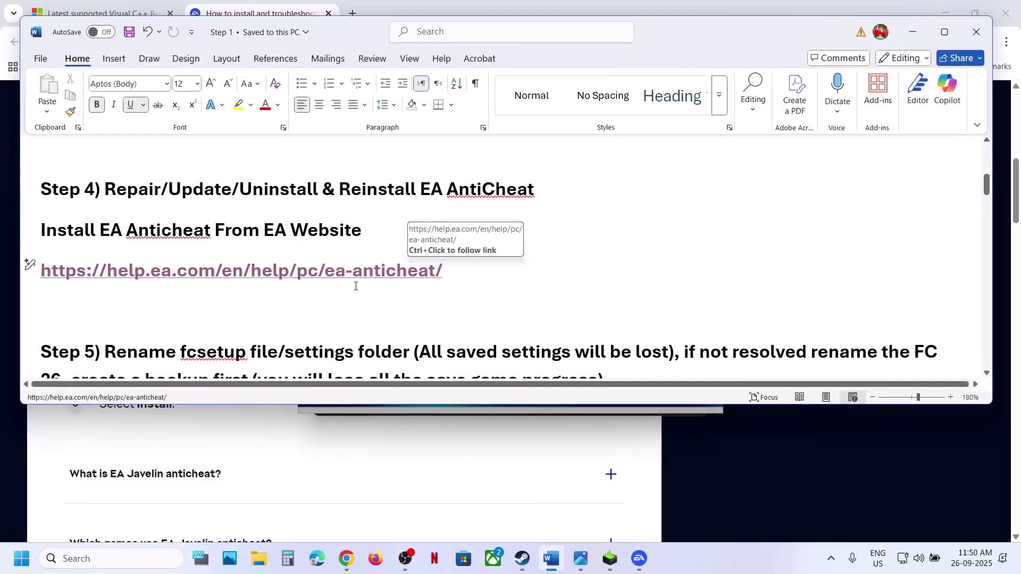
scroll(355, 287, "down", 2)
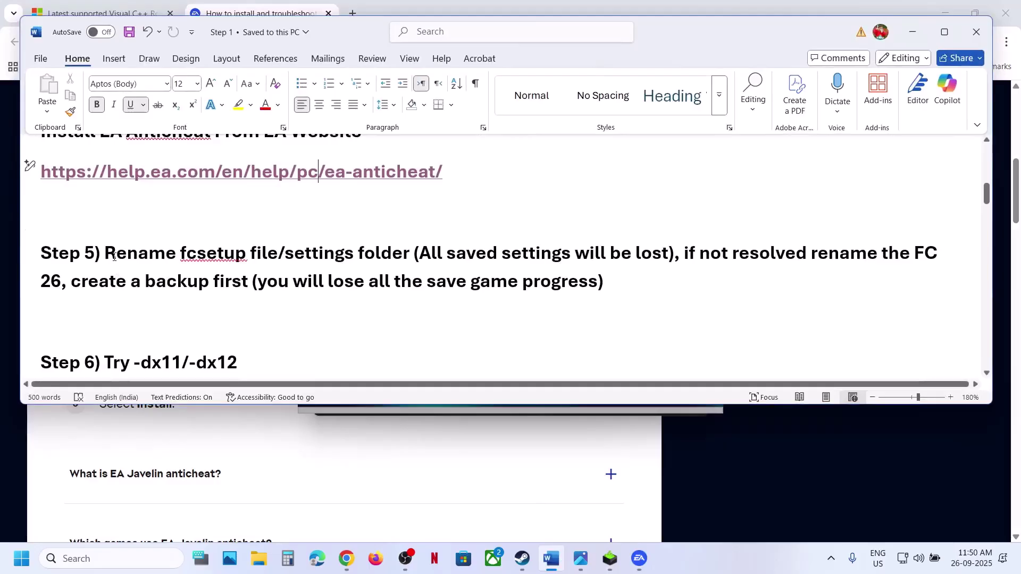
left_click_drag(114, 257, 655, 257)
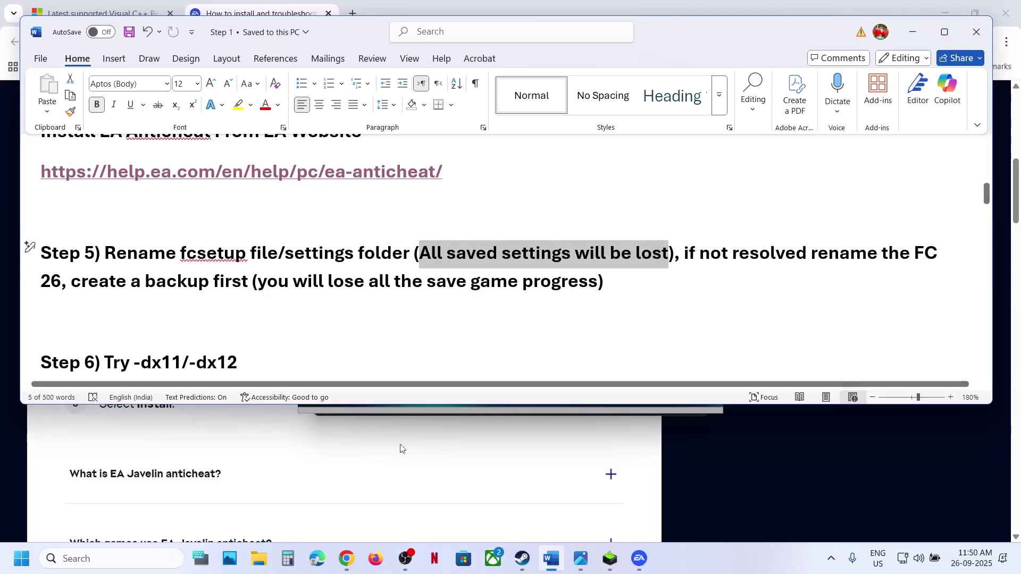
Open C:\Users\<user>\AppData\Local\EA SPORTS FC 26 in File Explorer, with hidden items shown
left_click(255, 563)
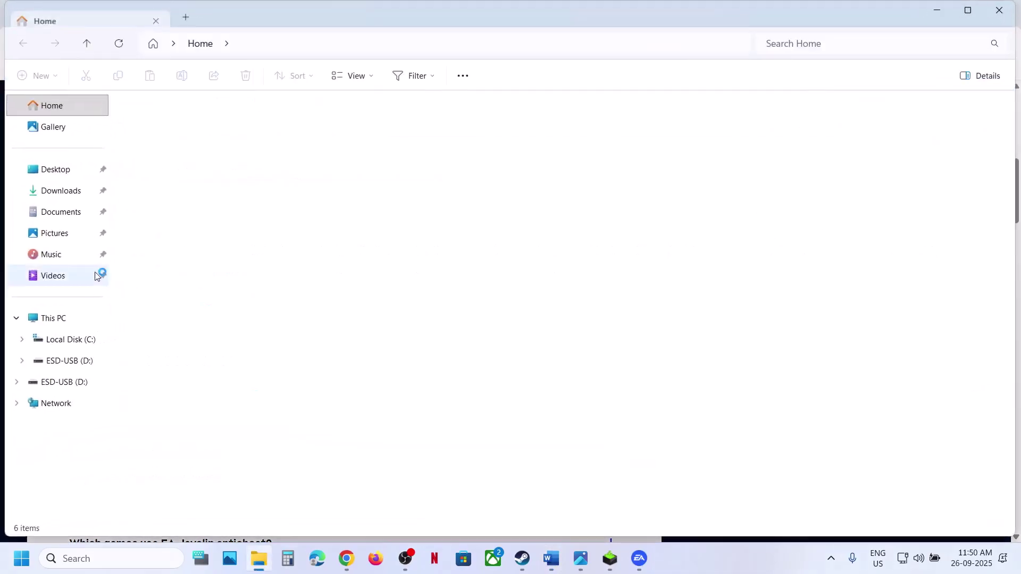
left_click(57, 318)
double_click(196, 120)
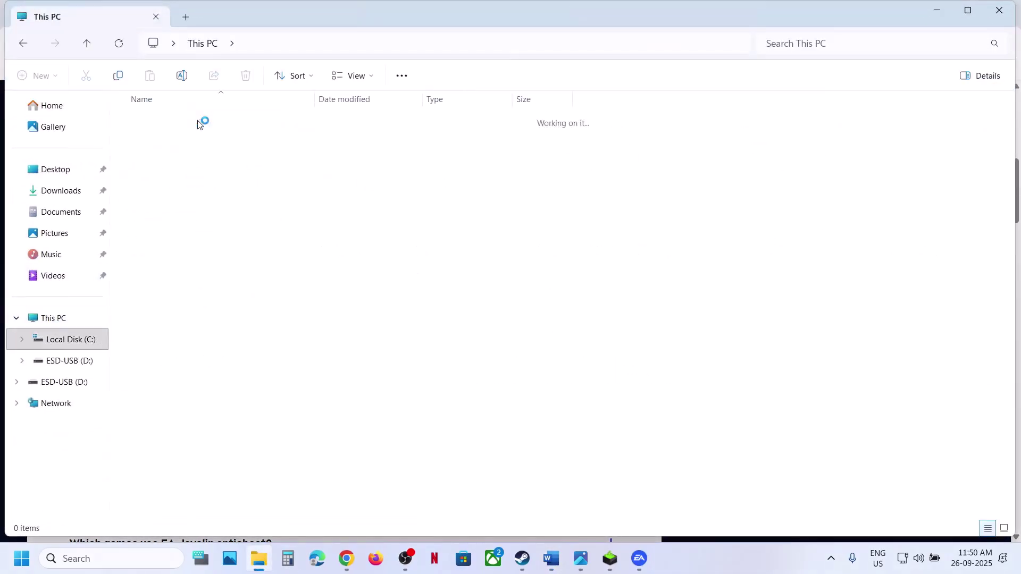
double_click(168, 356)
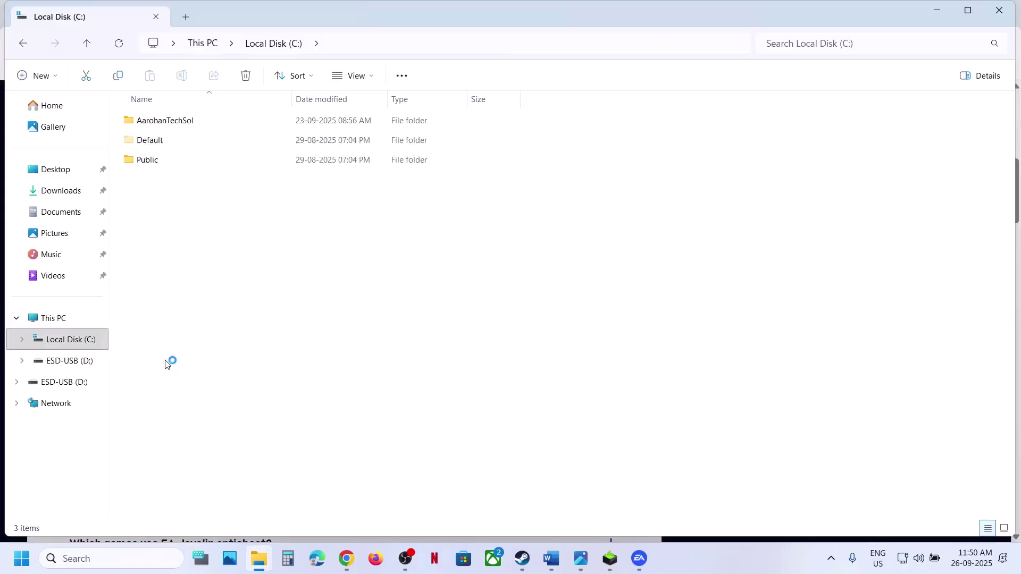
double_click(173, 119)
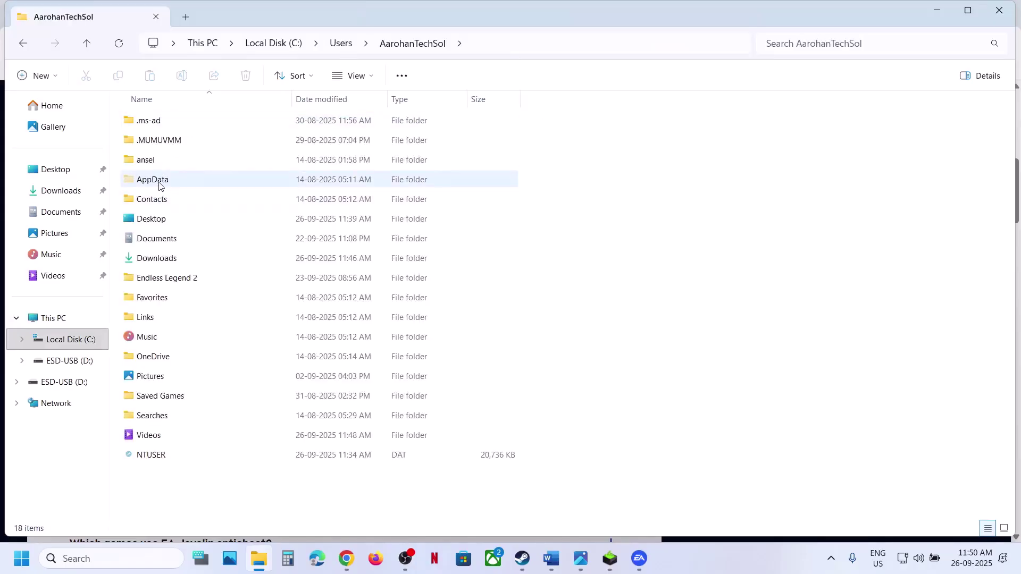
left_click(159, 183)
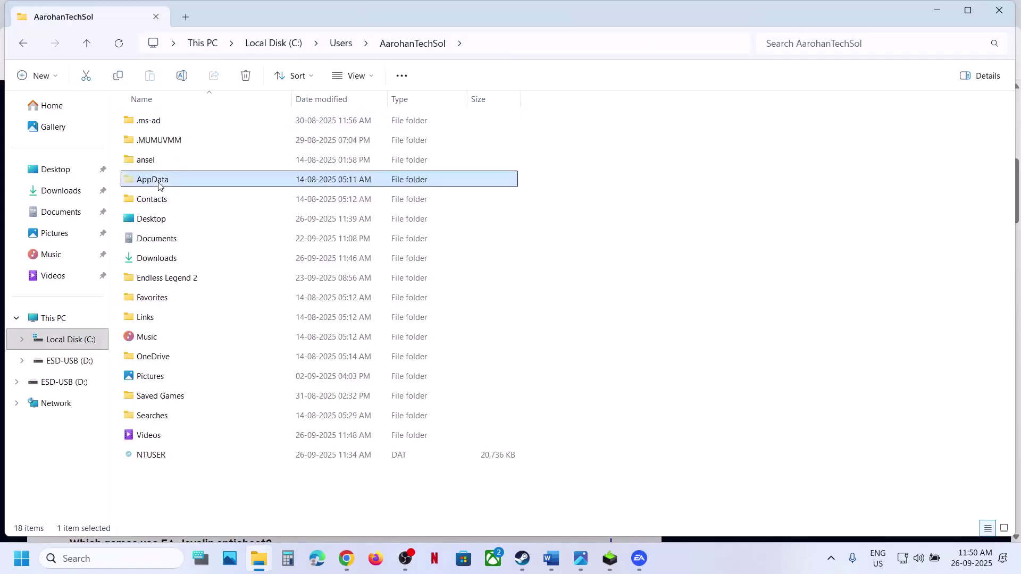
left_click(378, 79)
mouse_move(403, 325)
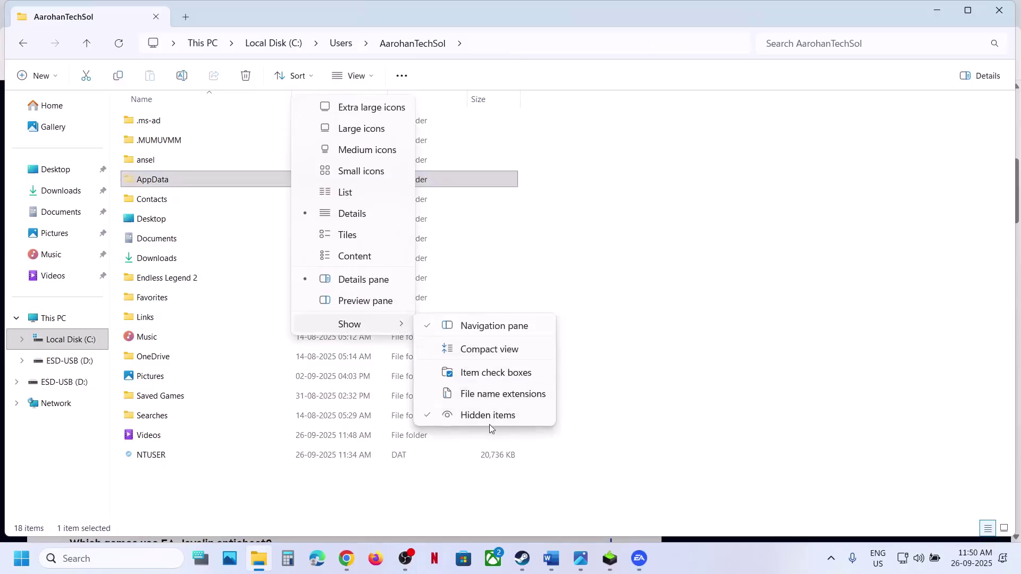
double_click(178, 180)
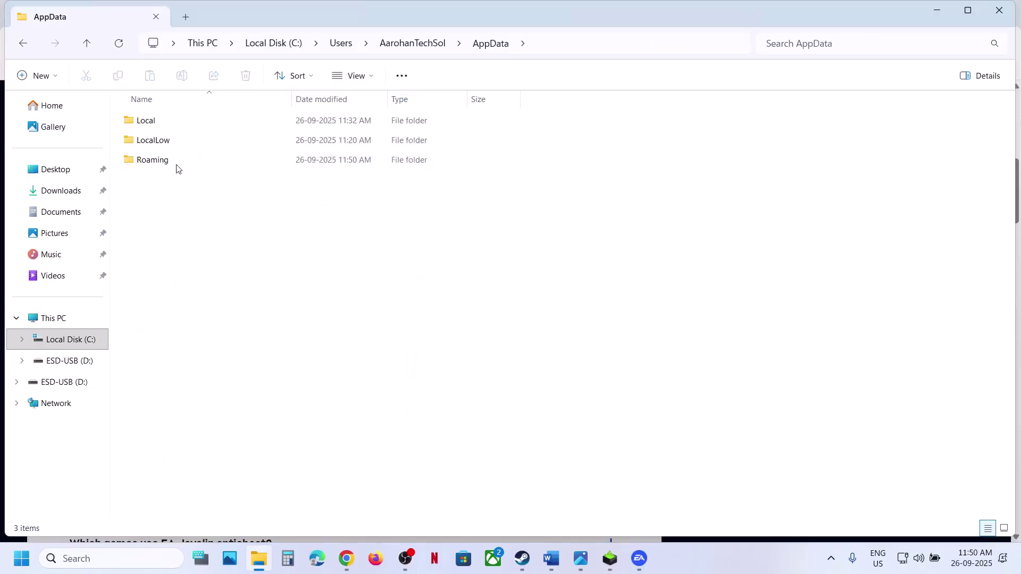
double_click(159, 121)
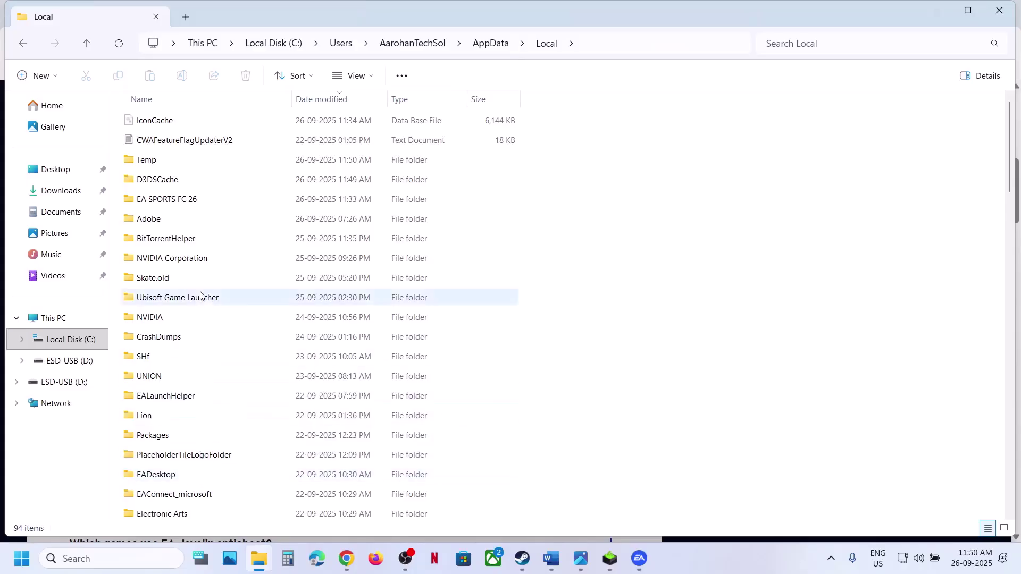
left_click(184, 203)
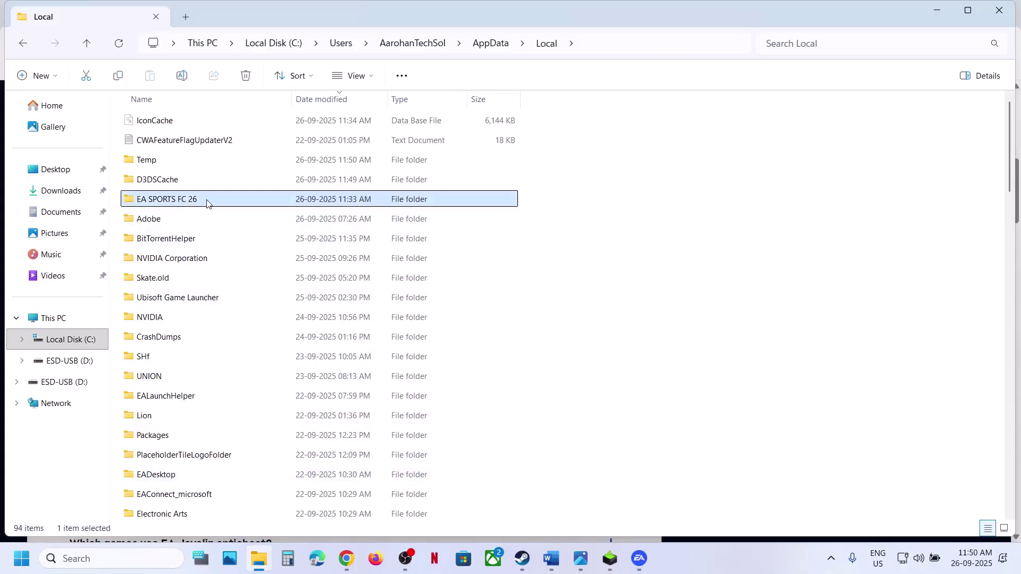
double_click(207, 204)
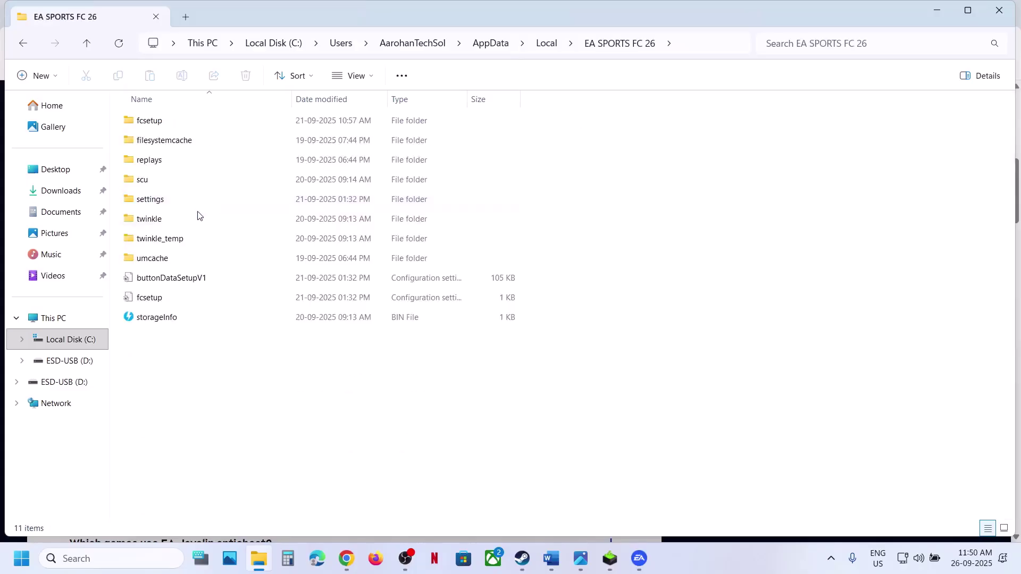
Rename the fcsetup file to fcsetup.old and the settings folder to settings.old
left_click(161, 302)
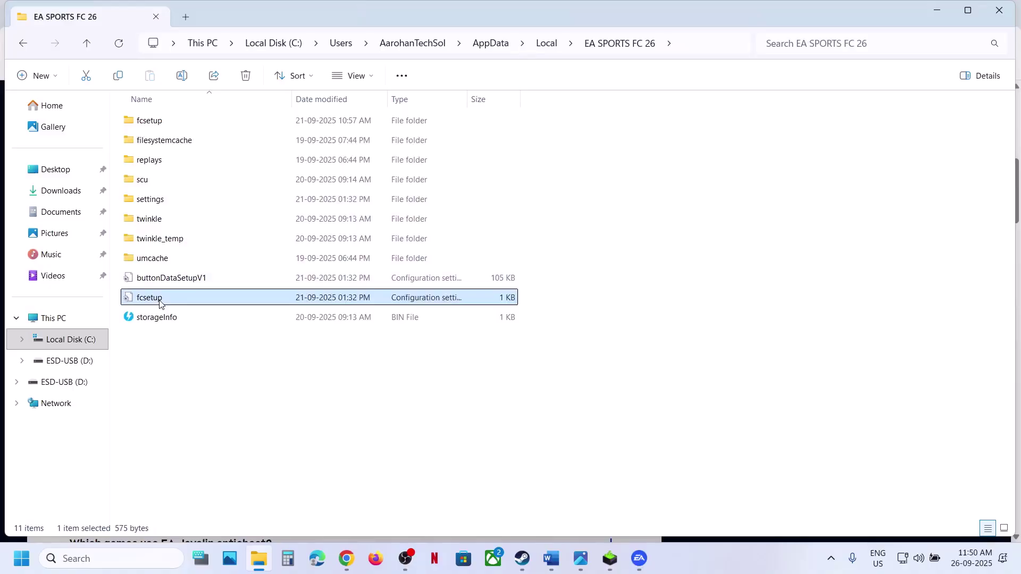
right_click(160, 303)
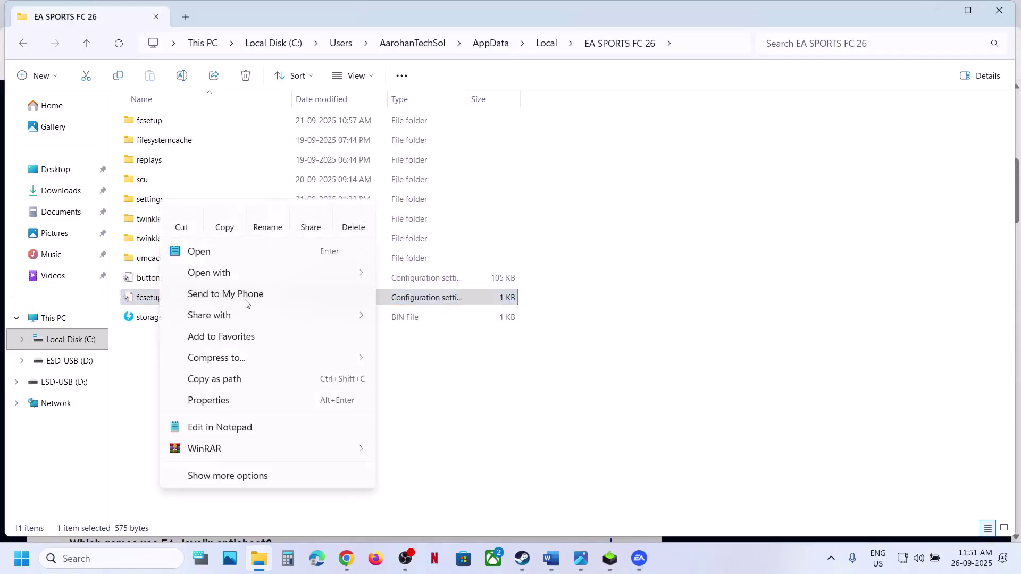
left_click(267, 213)
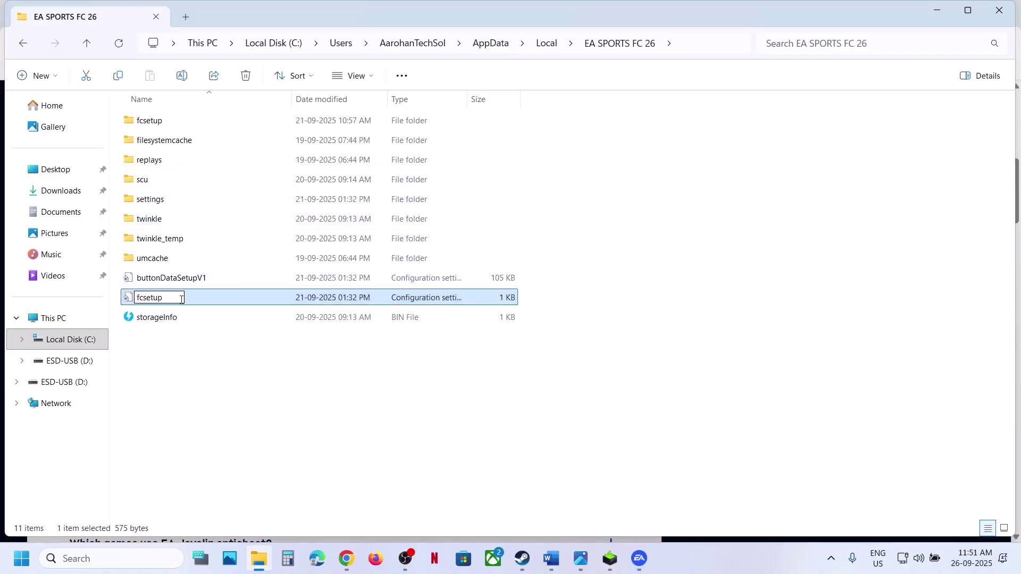
left_click(216, 407)
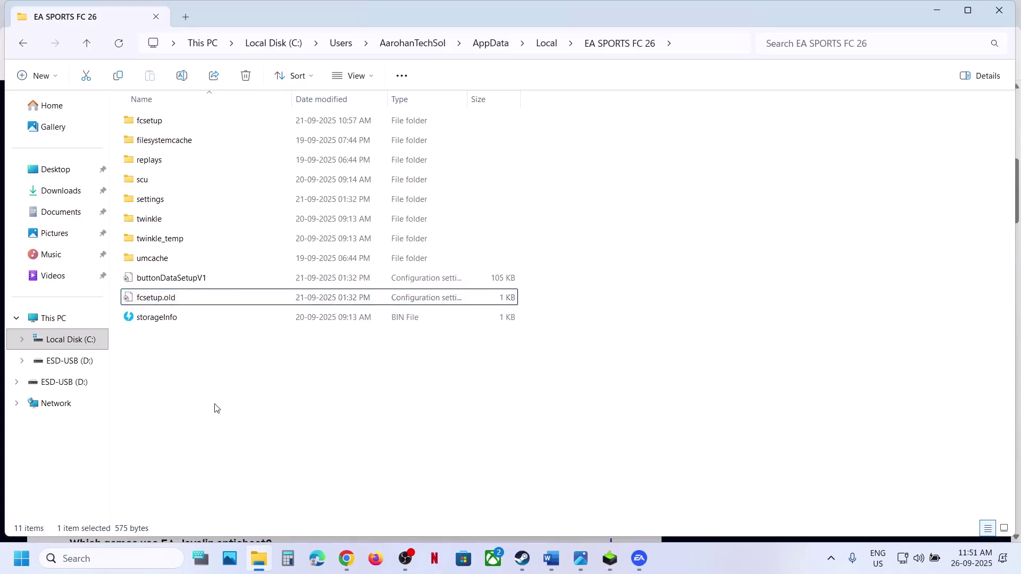
right_click(164, 199)
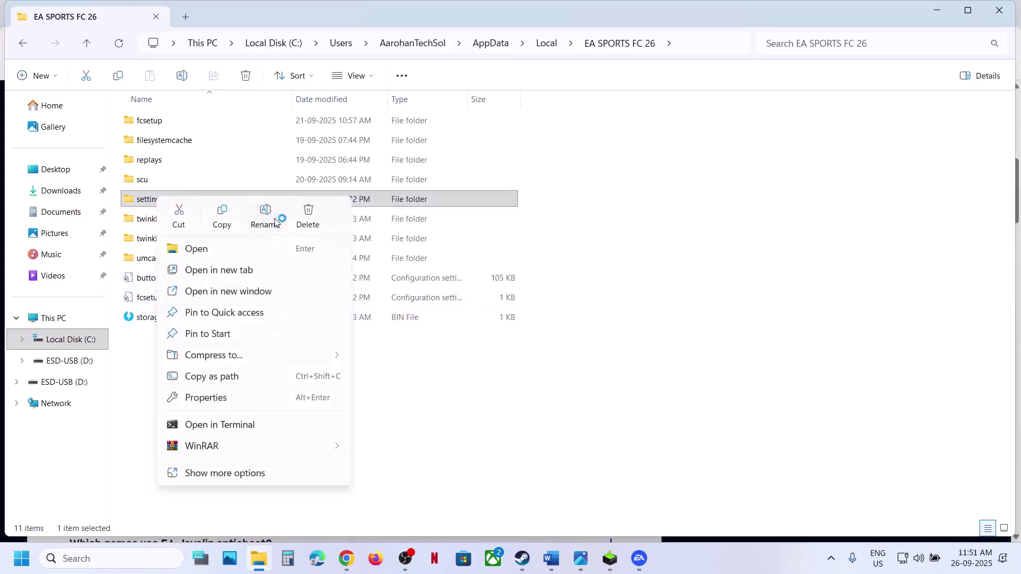
left_click(266, 215)
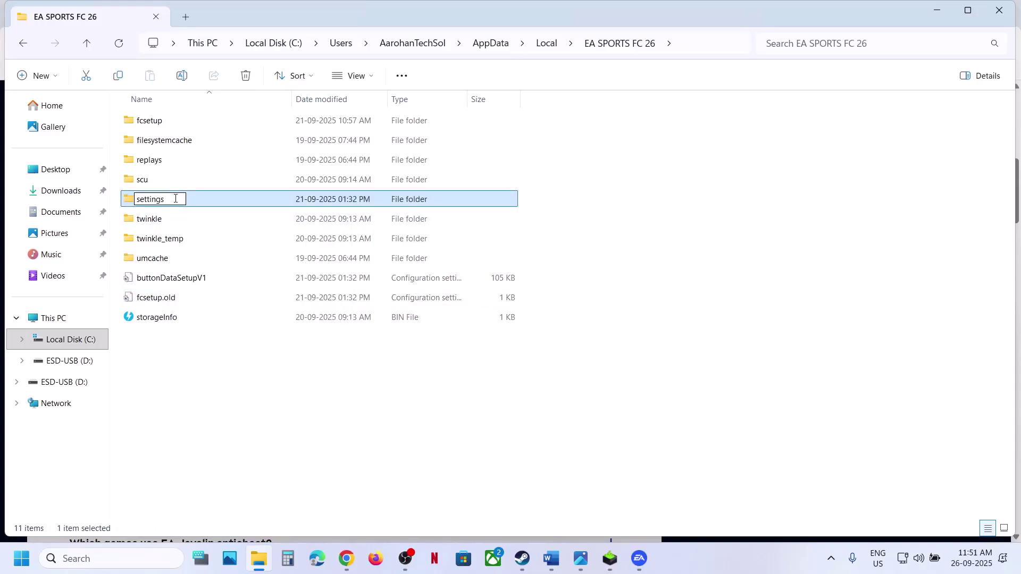
type(".old")
left_click(146, 121)
Rename the fcsetup folder to fcsetup.old and return to the Word notes
right_click(154, 123)
left_click(262, 140)
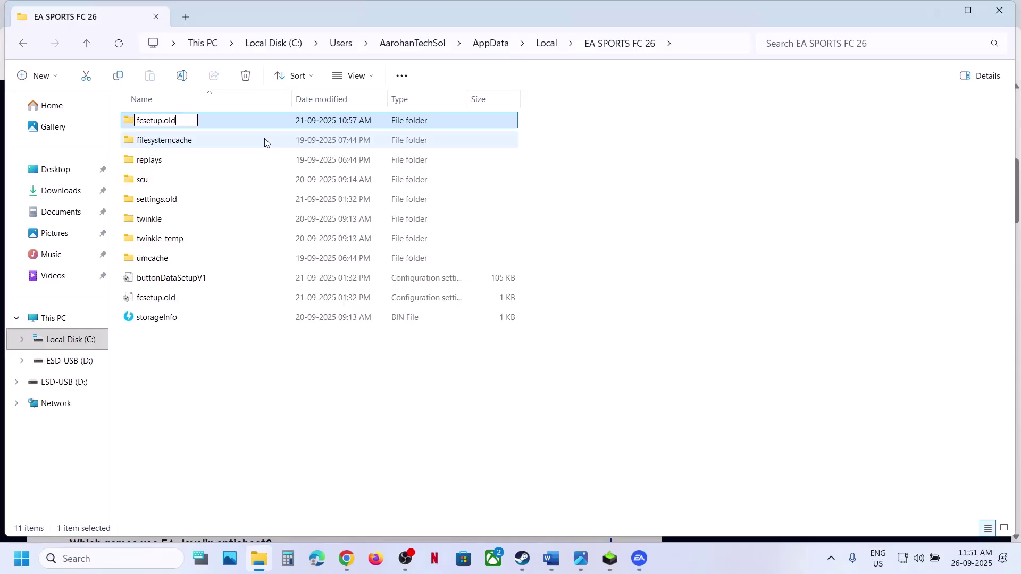
left_click(282, 367)
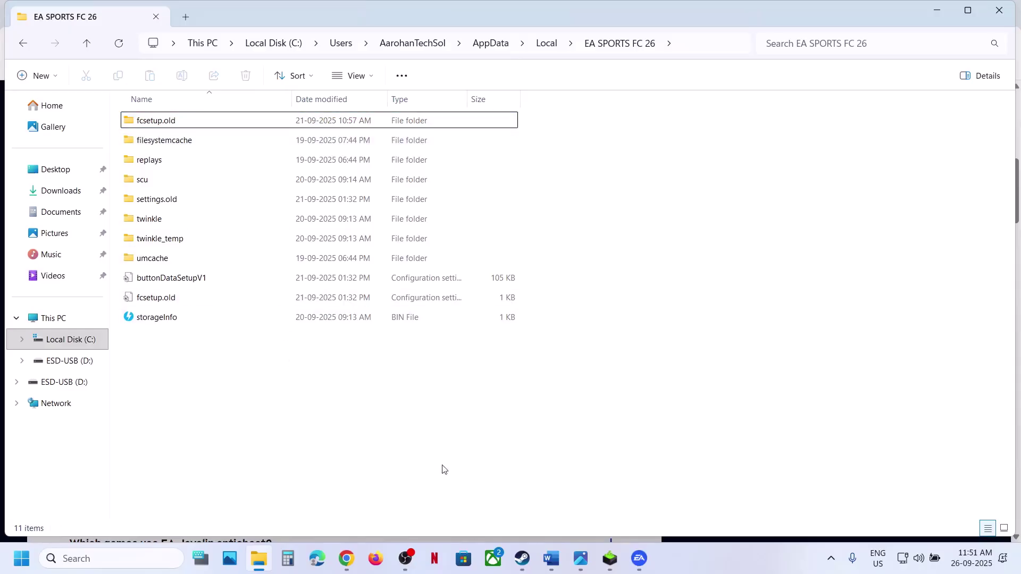
left_click(556, 572)
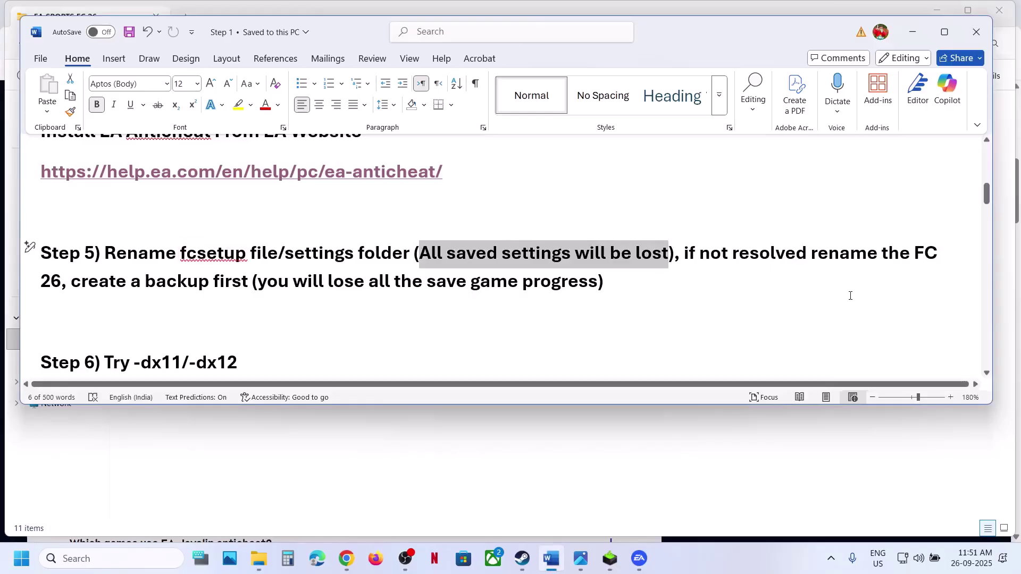
Highlight Step 5's warning about losing save progress, then minimize the Word notes
left_click_drag(843, 255, 629, 289)
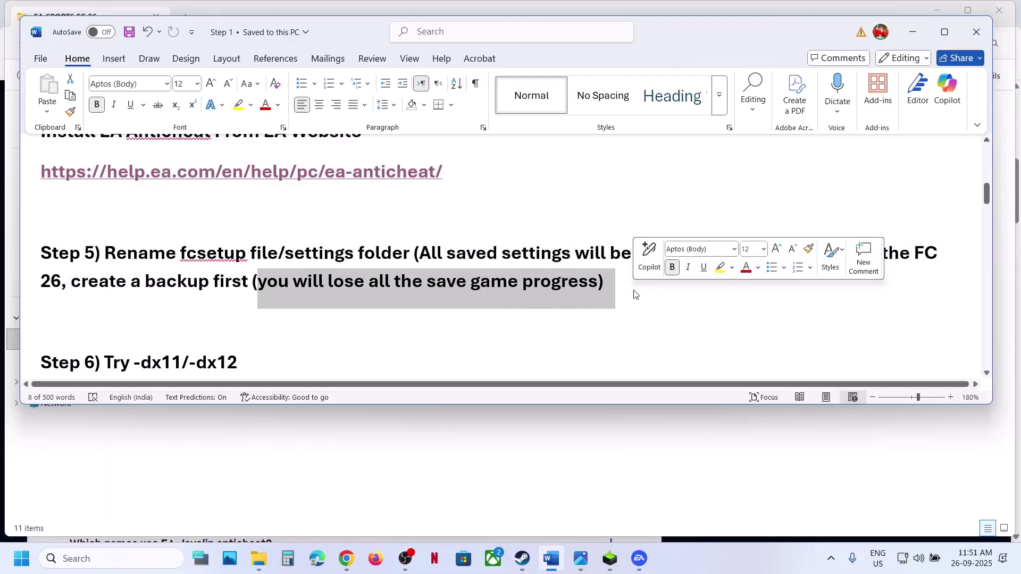
left_click(913, 32)
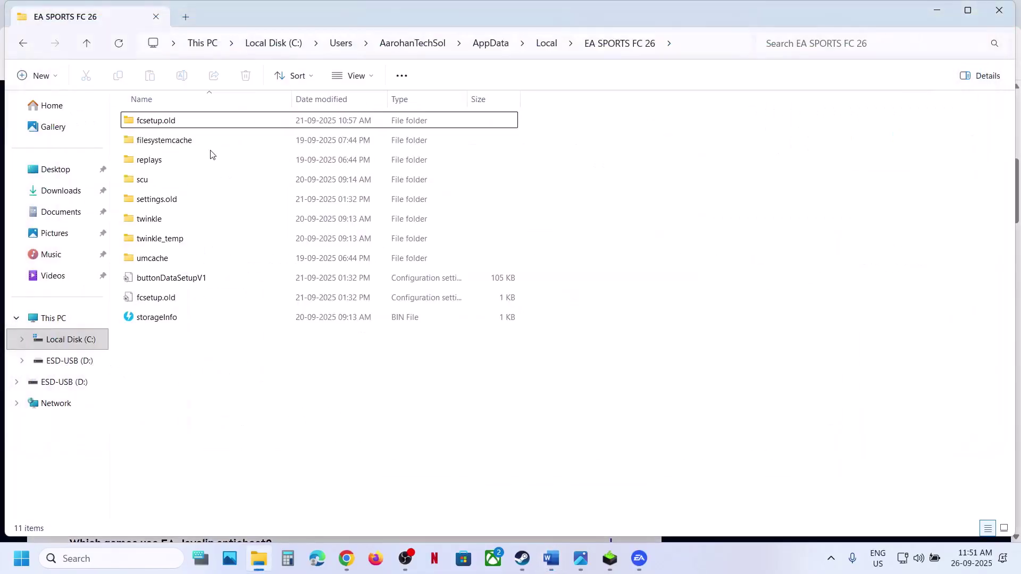
Copy the EA SPORTS FC 26 folder from AppData\Local to the desktop as a backup
left_click(89, 44)
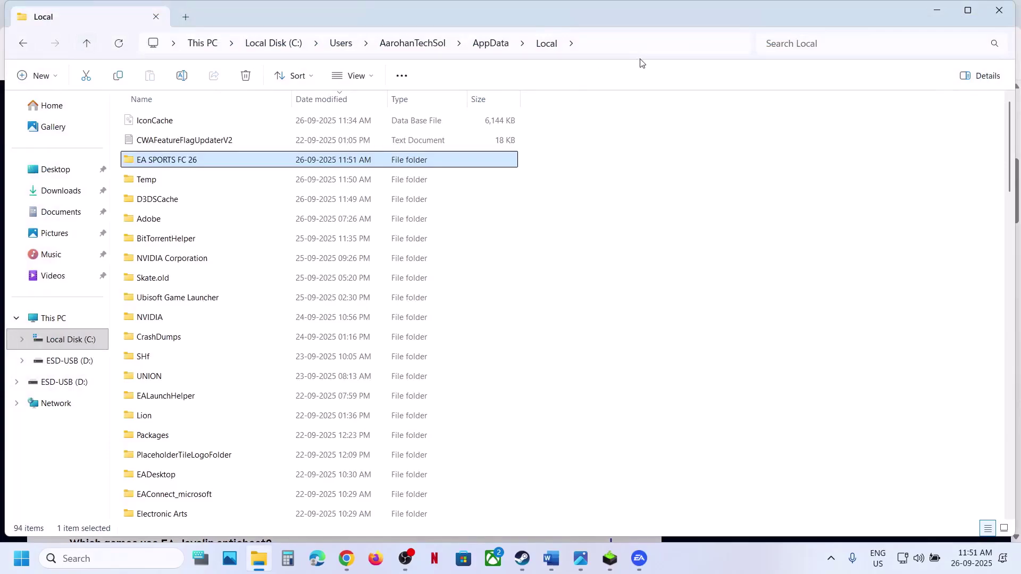
left_click(613, 50)
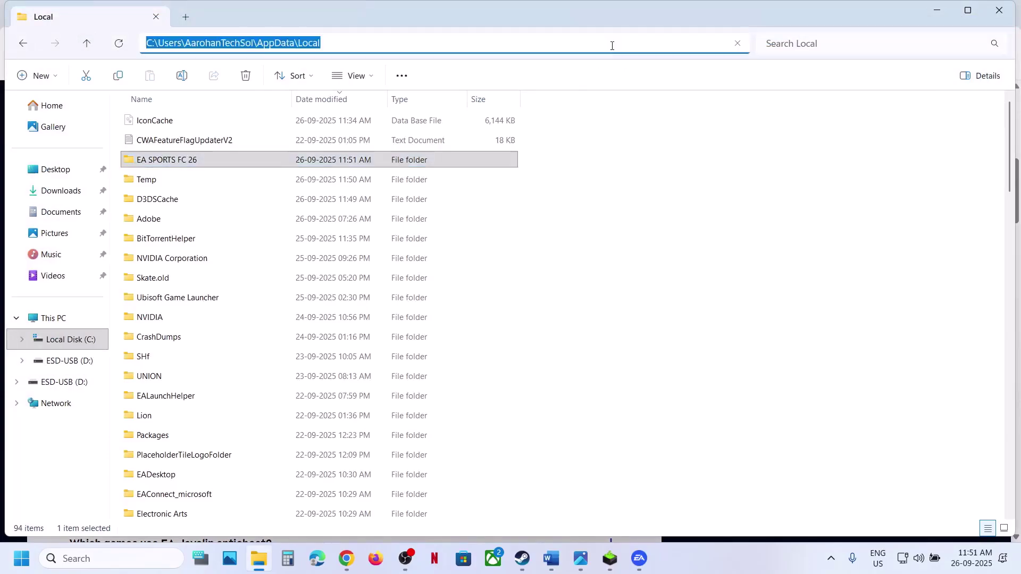
left_click(532, 312)
right_click(192, 166)
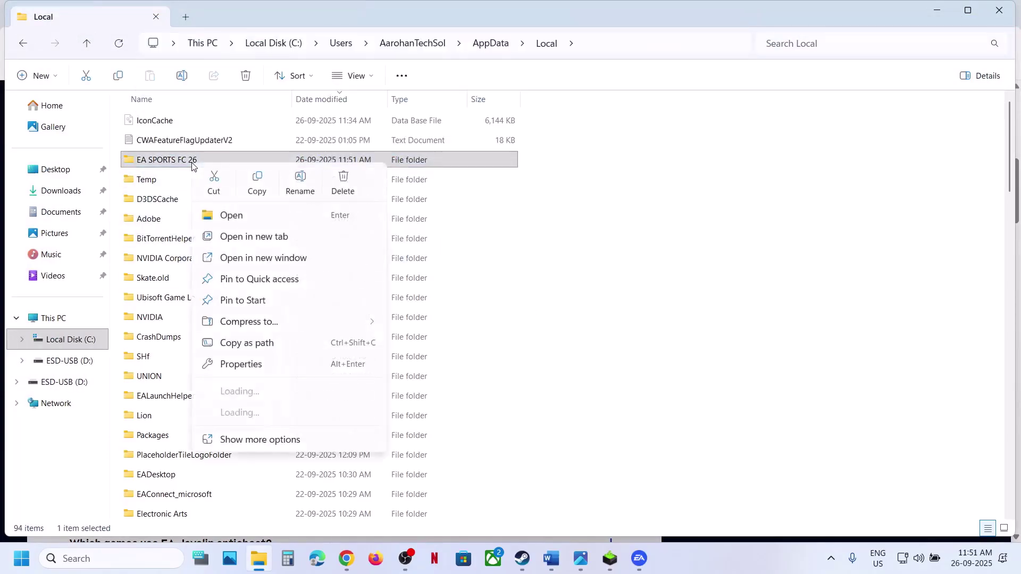
left_click(257, 178)
key("super+d")
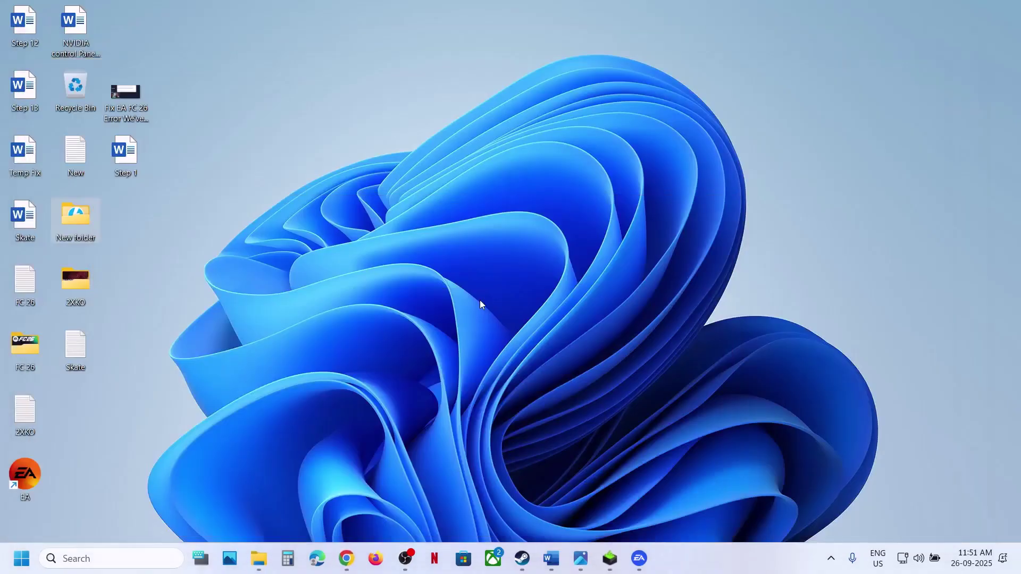
key("ctrl+v")
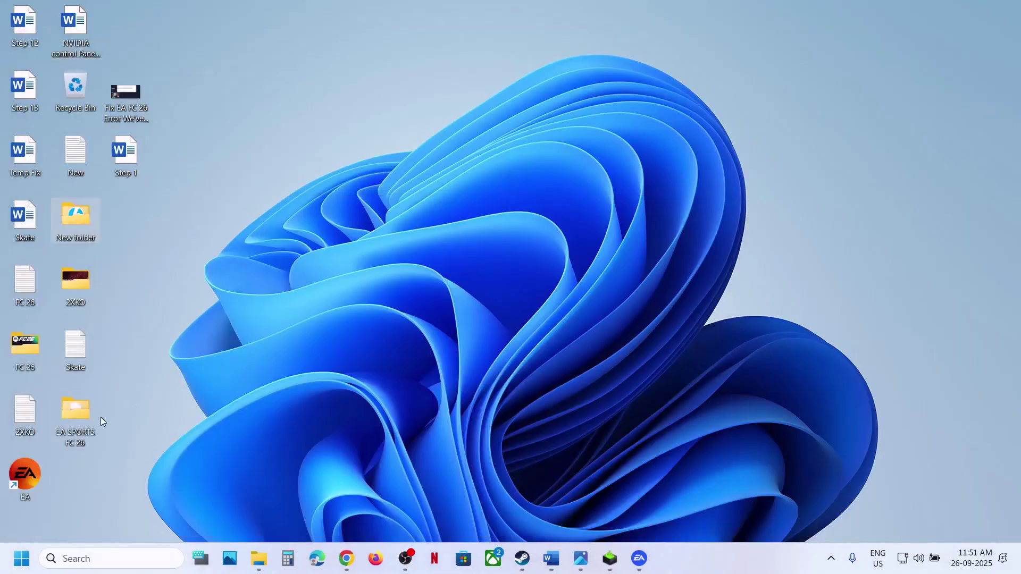
left_click_drag(76, 421, 428, 285)
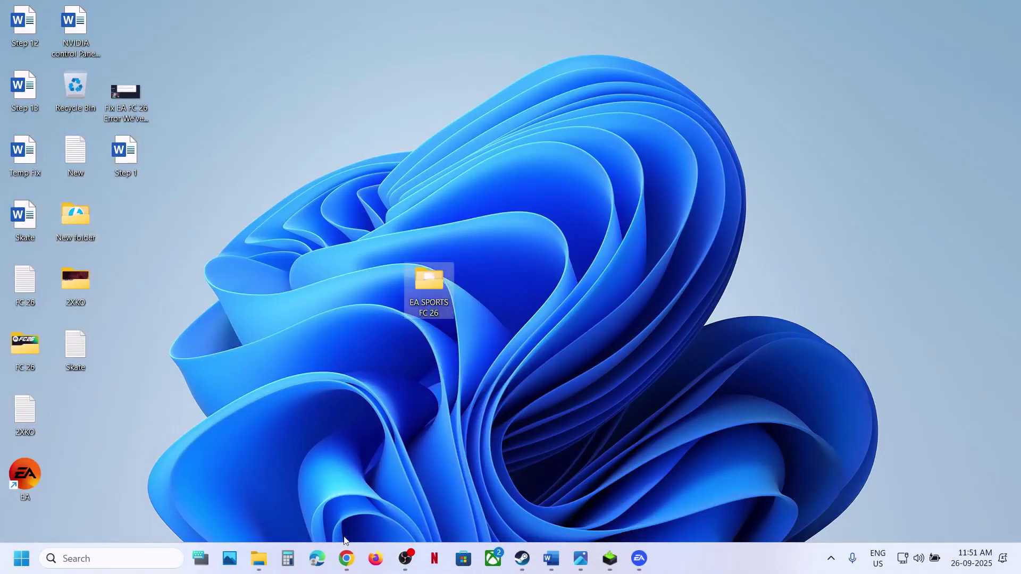
left_click(259, 558)
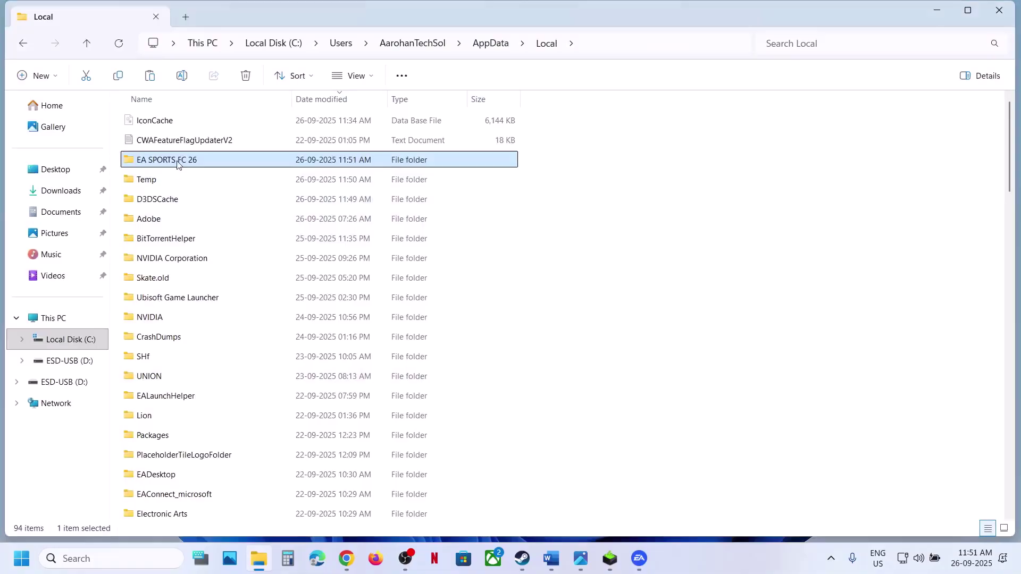
Rename the AppData\Local folder to EA SPORTS FC 26.old and return to the Word notes
right_click(177, 165)
left_click(326, 182)
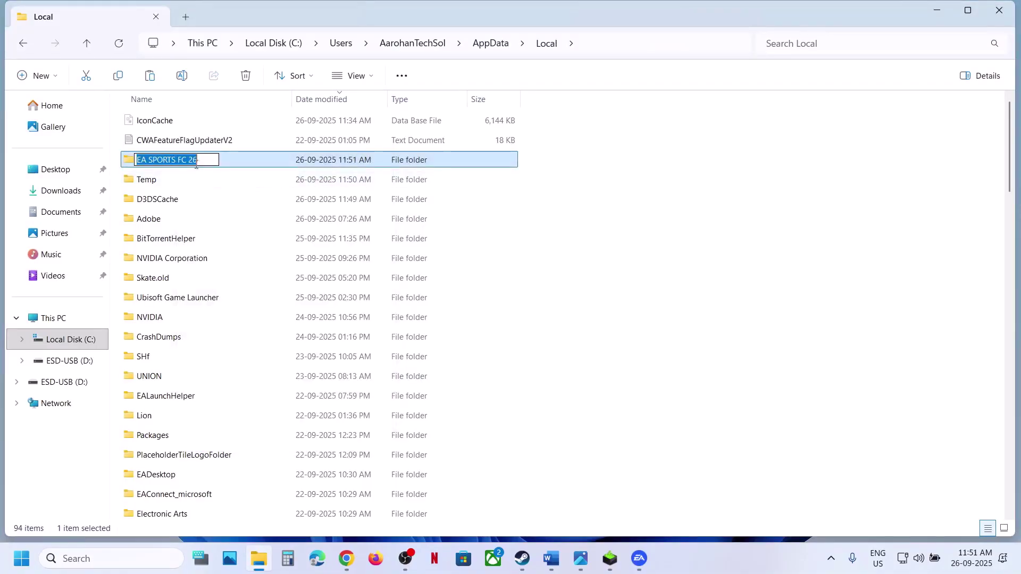
left_click(198, 159)
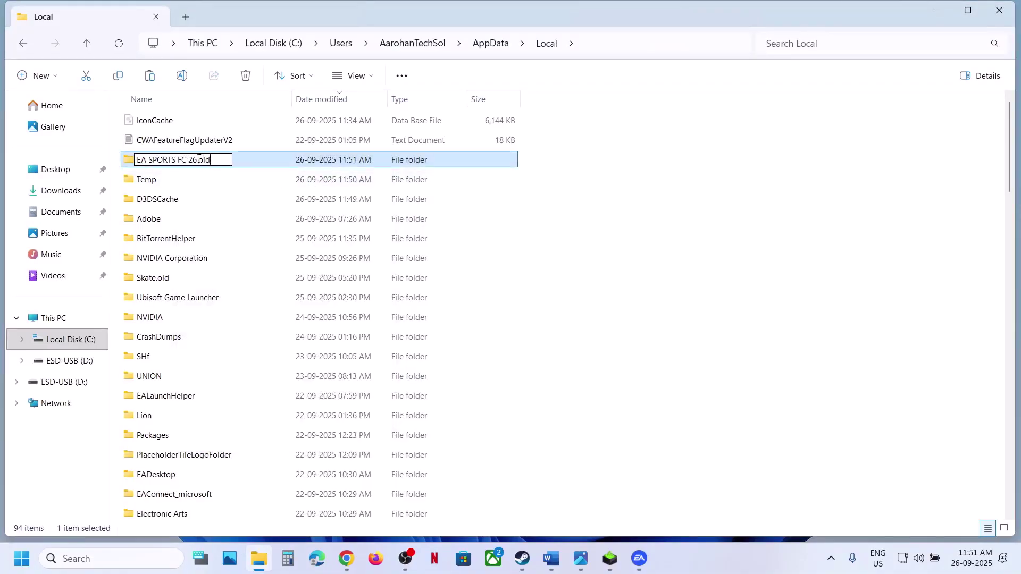
left_click(737, 334)
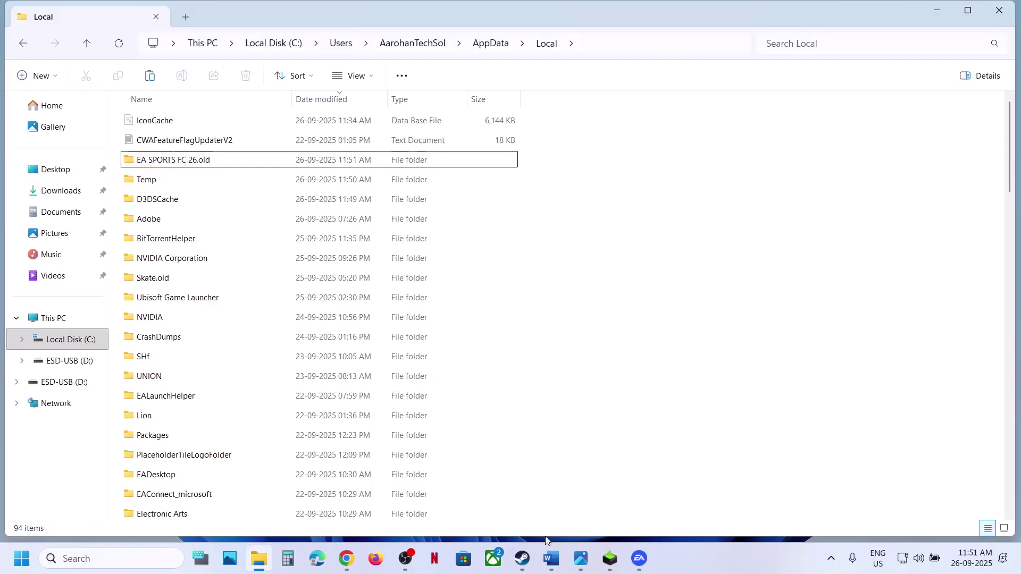
left_click(644, 569)
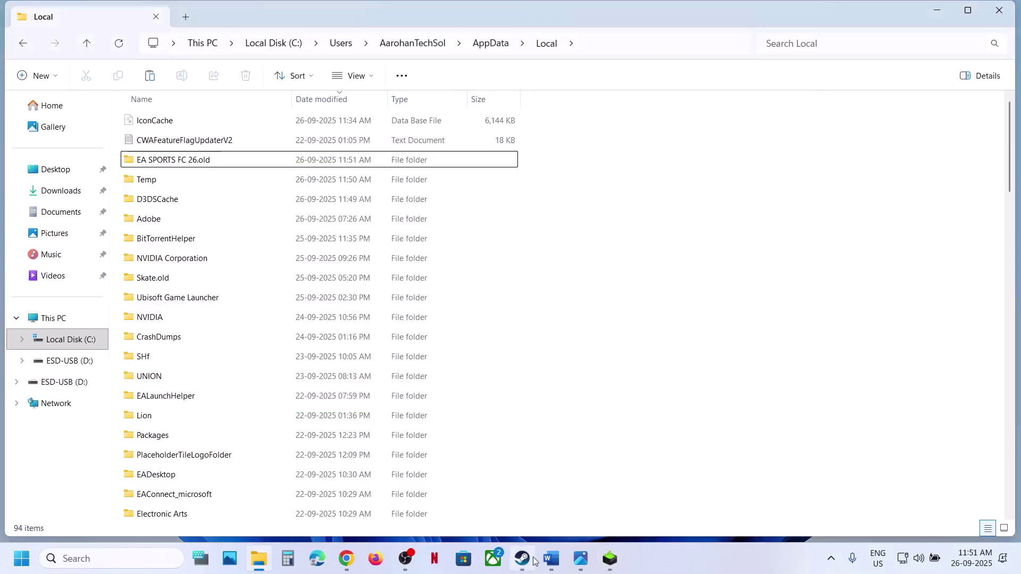
left_click(552, 558)
Mark Step 6 in Word, then try -dx11 and -dx12 as FC26's Steam launch options
scroll(356, 302, "down", 1)
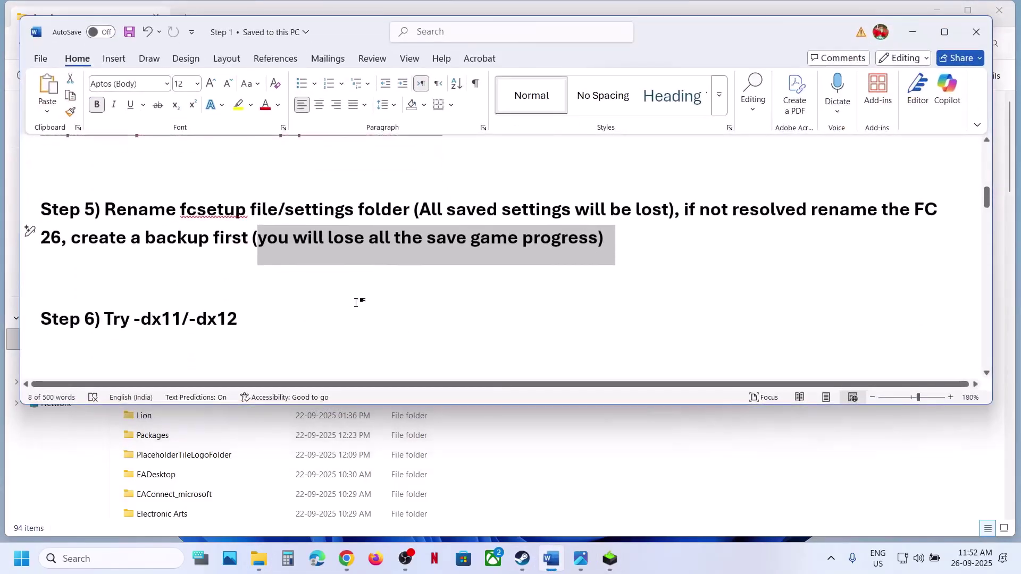
left_click_drag(122, 318, 298, 313)
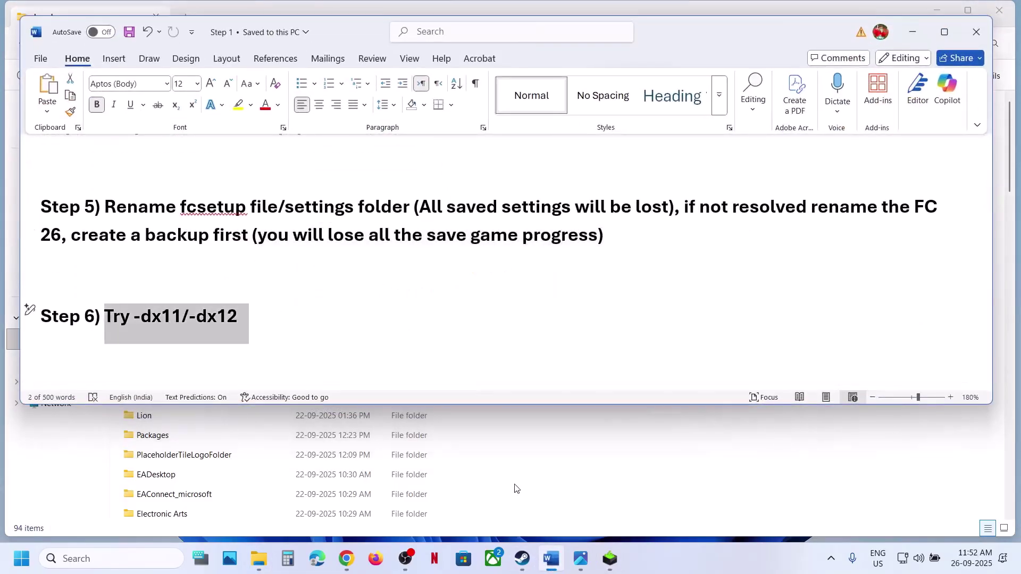
left_click(523, 565)
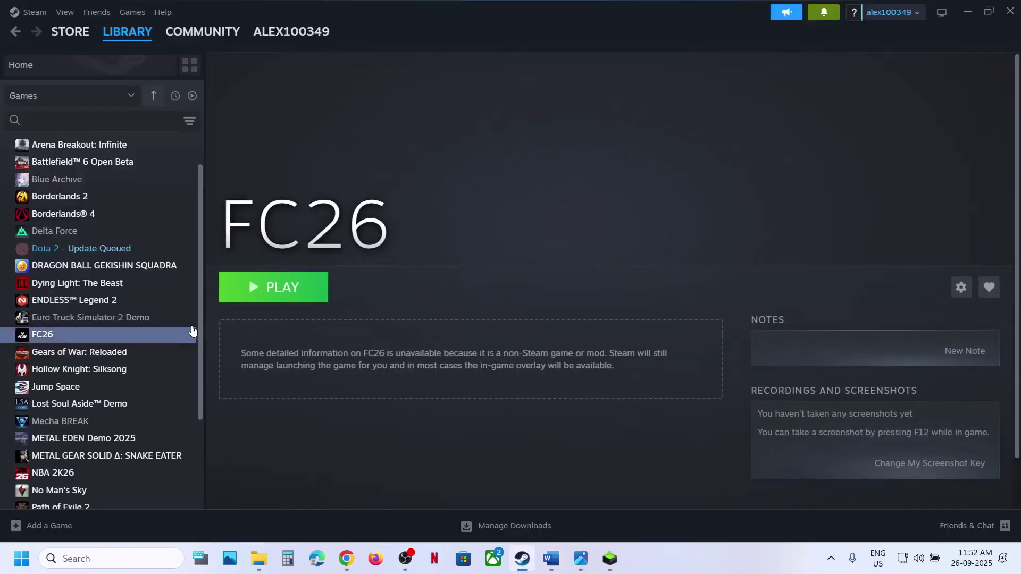
right_click(142, 338)
left_click(181, 435)
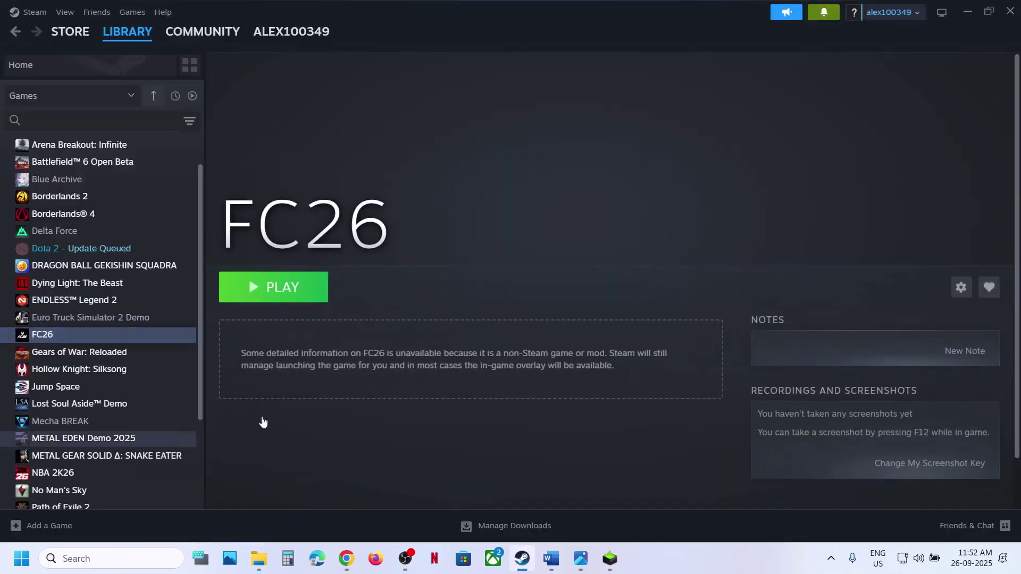
left_click(433, 364)
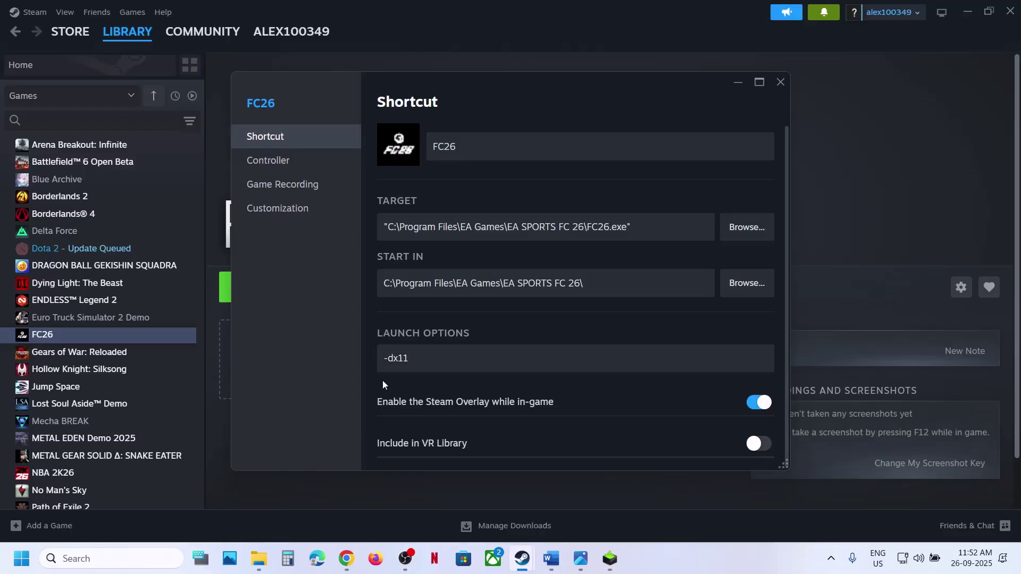
left_click(428, 353)
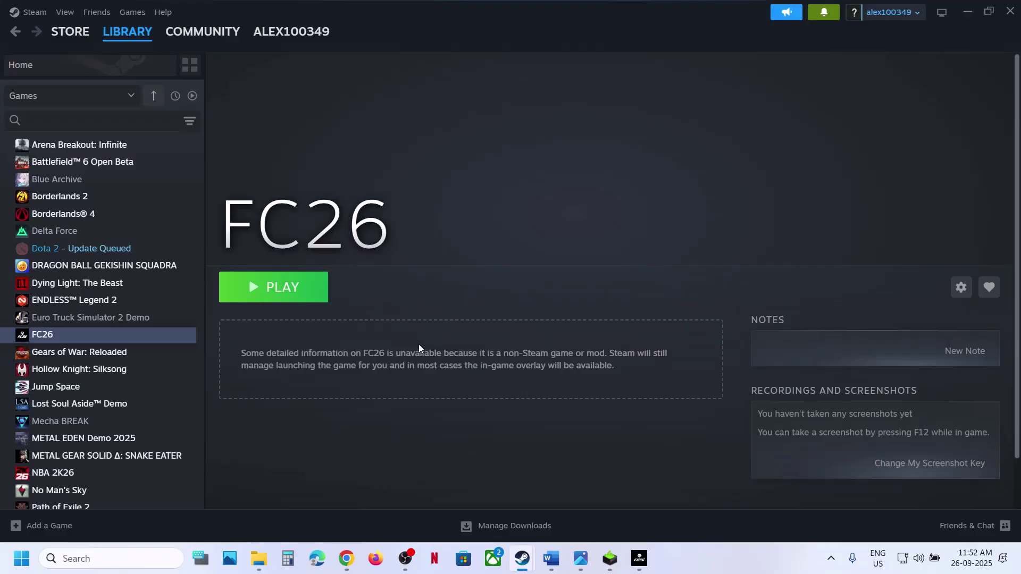
mouse_move(532, 567)
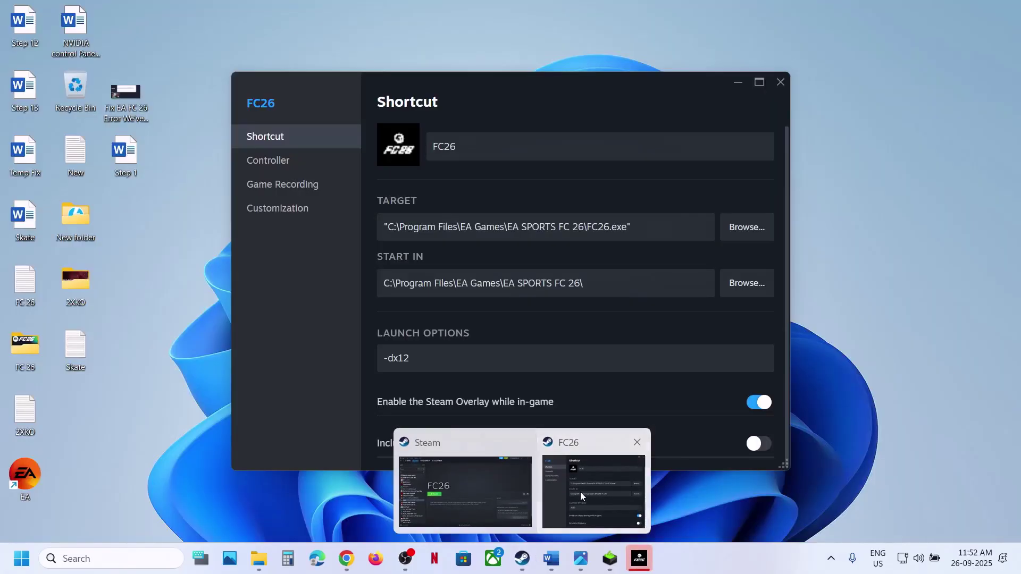
left_click(580, 494)
Clear FC26's Steam launch options and close its properties
left_click(436, 359)
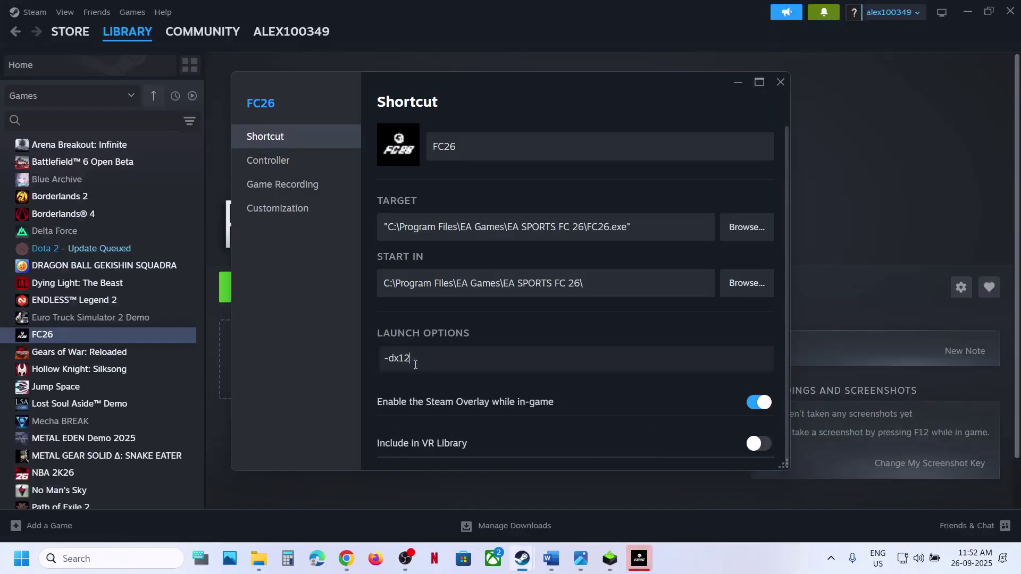
key("ctrl+a")
key("BackSpace")
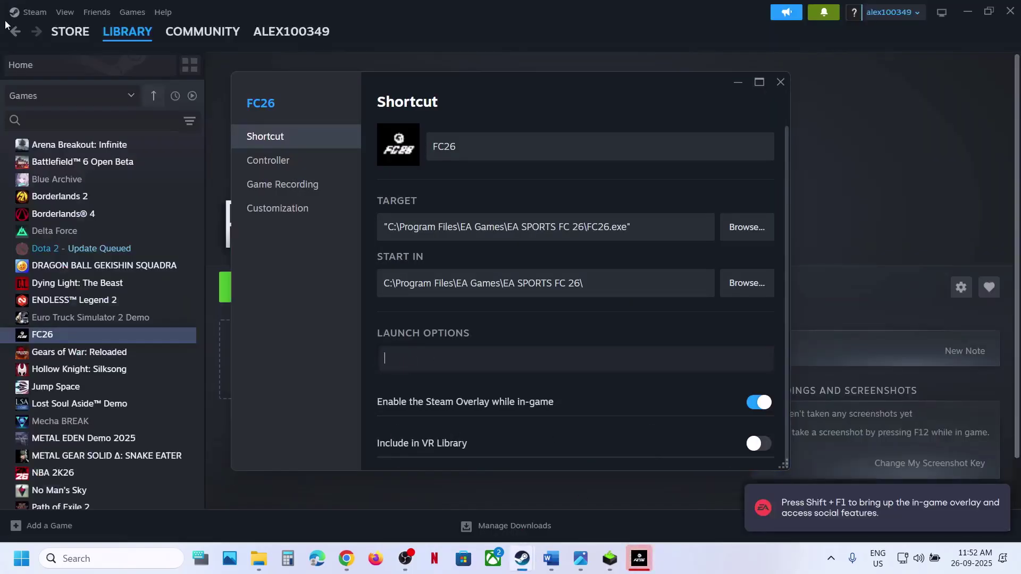
left_click(19, 52)
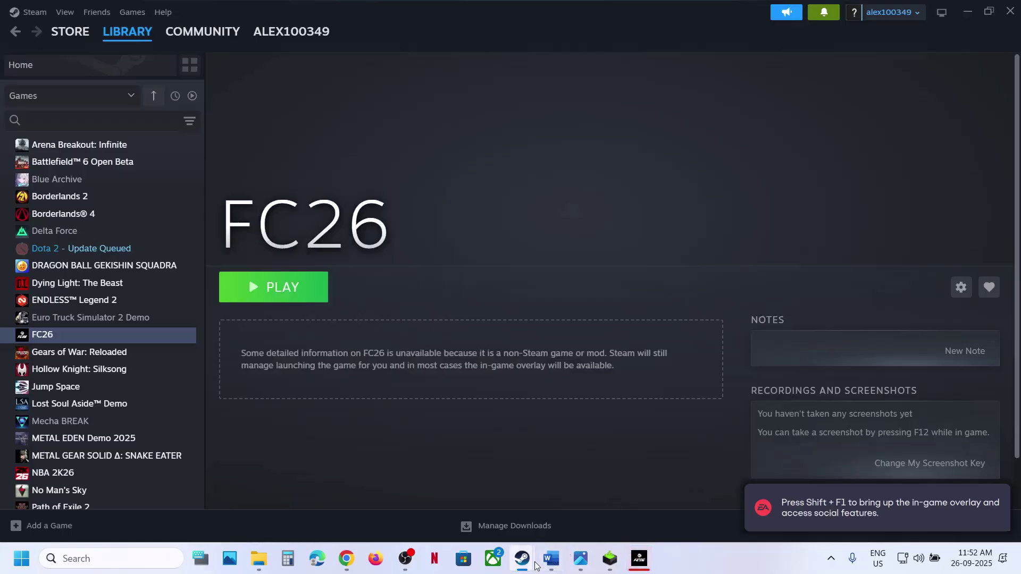
mouse_move(522, 558)
left_click(579, 515)
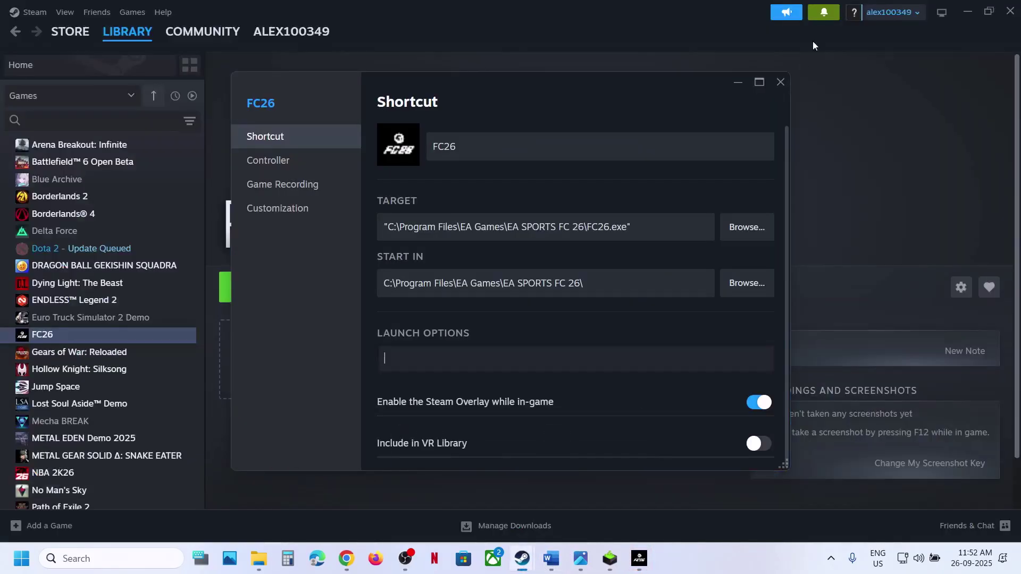
left_click(781, 81)
left_click(644, 561)
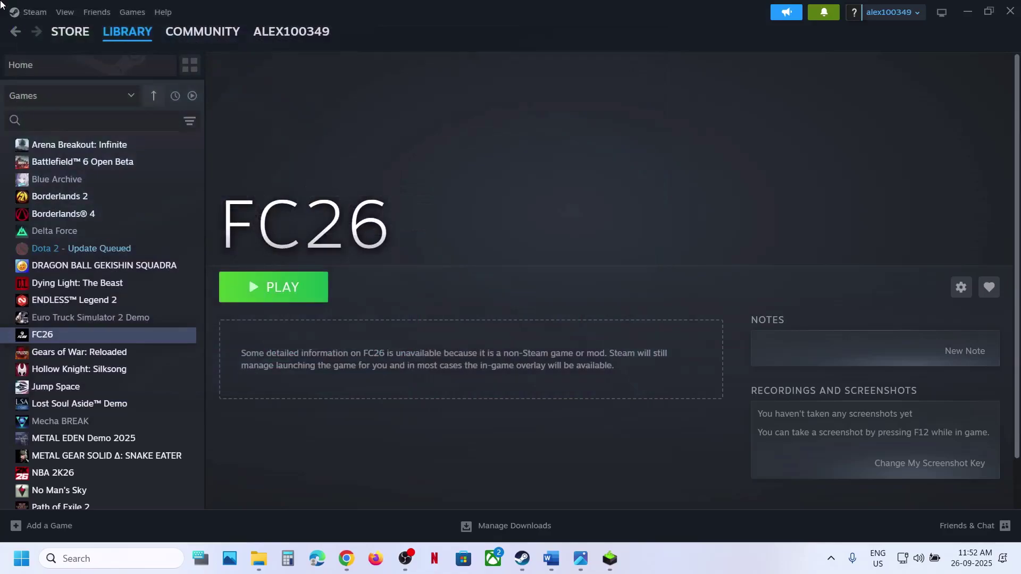
Save -dx11, then -dx12, as EA SPORTS FC 26's advanced launch options in the EA app
left_click(325, 298)
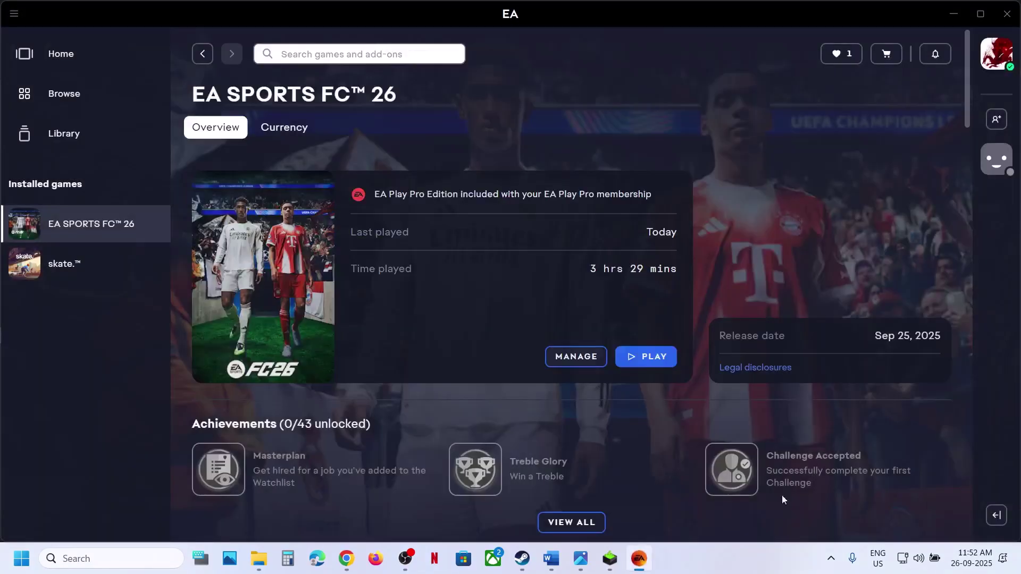
left_click(587, 362)
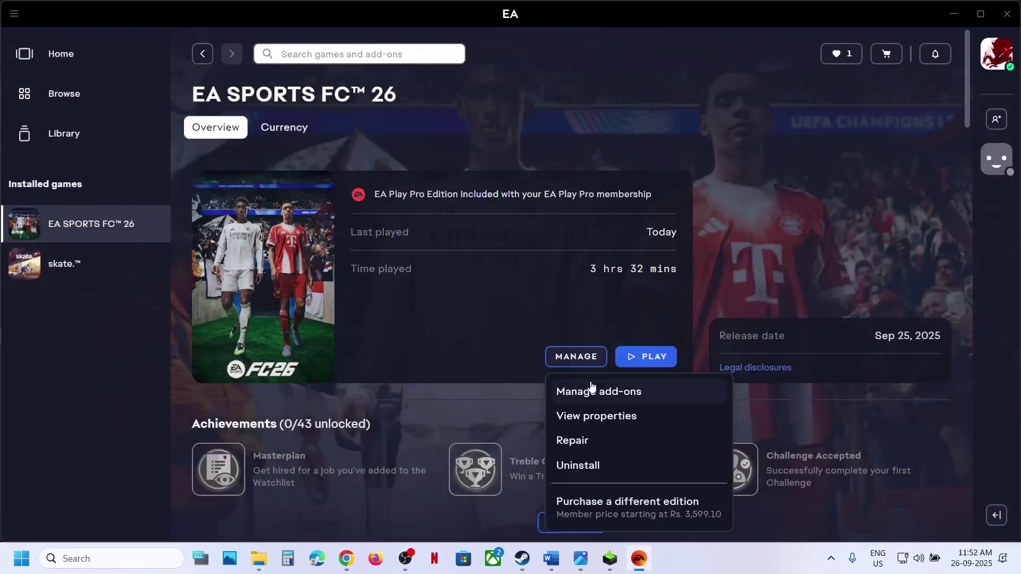
left_click(592, 414)
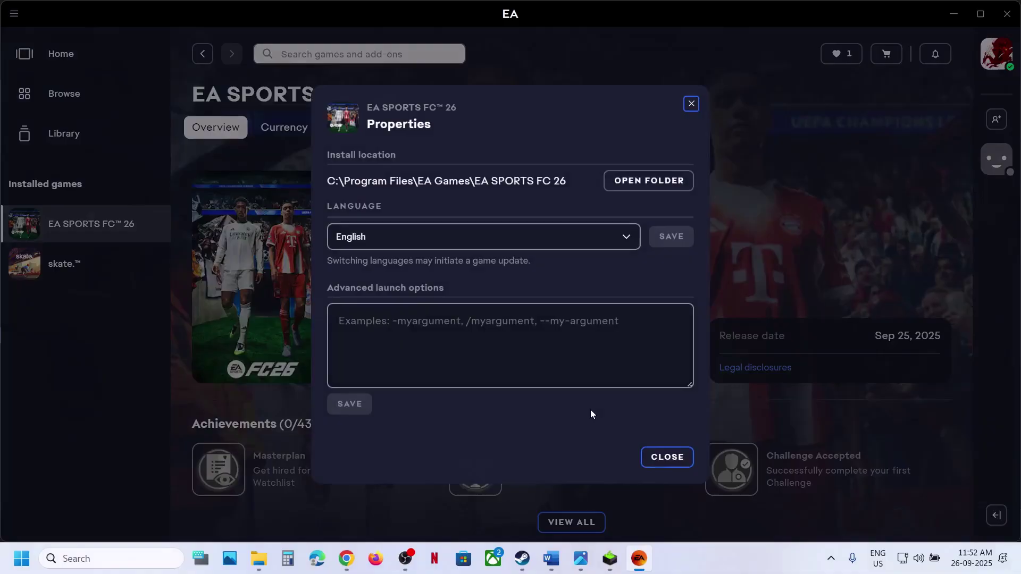
left_click(438, 326)
type("-dx11")
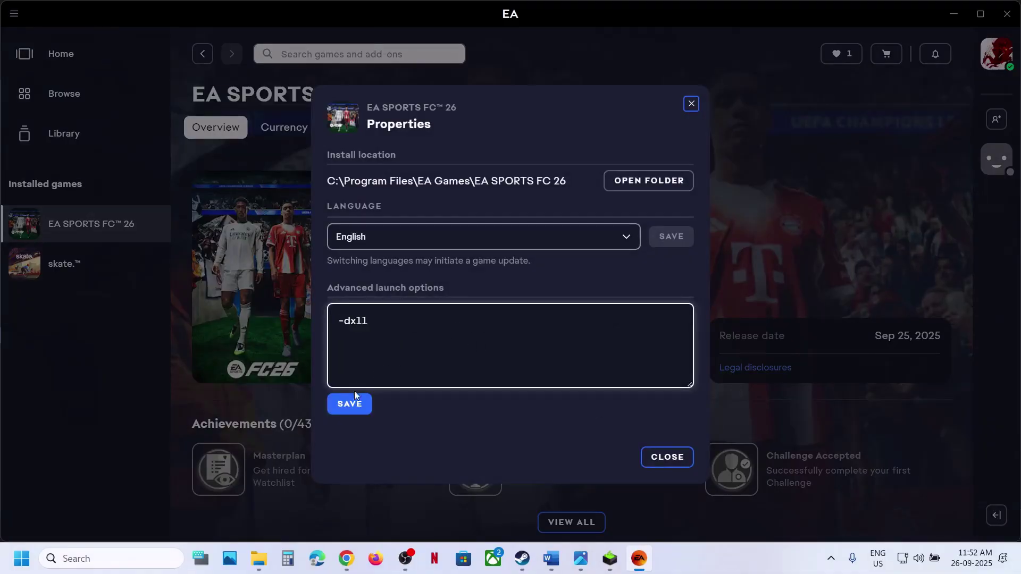
left_click(347, 409)
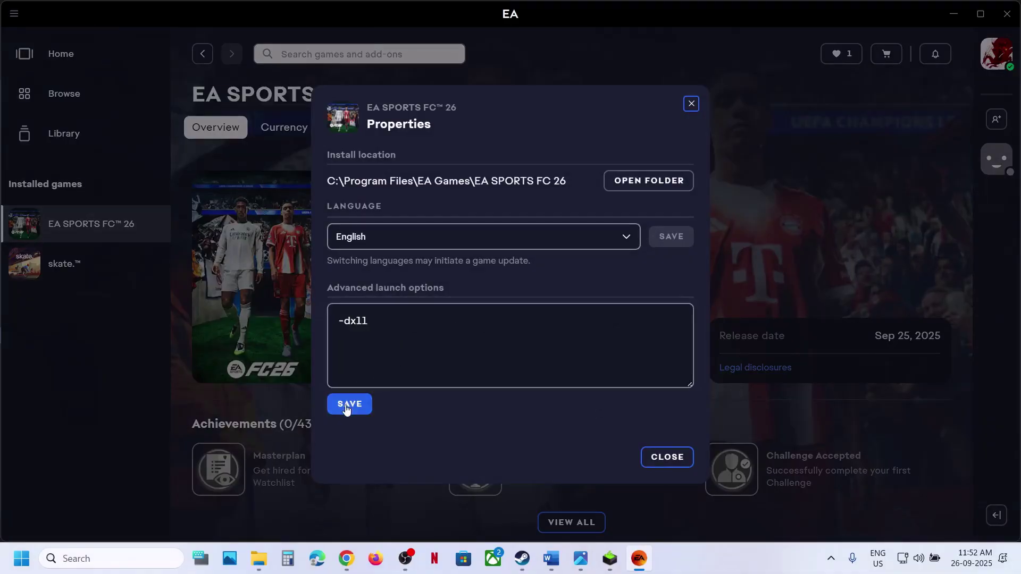
left_click(416, 329)
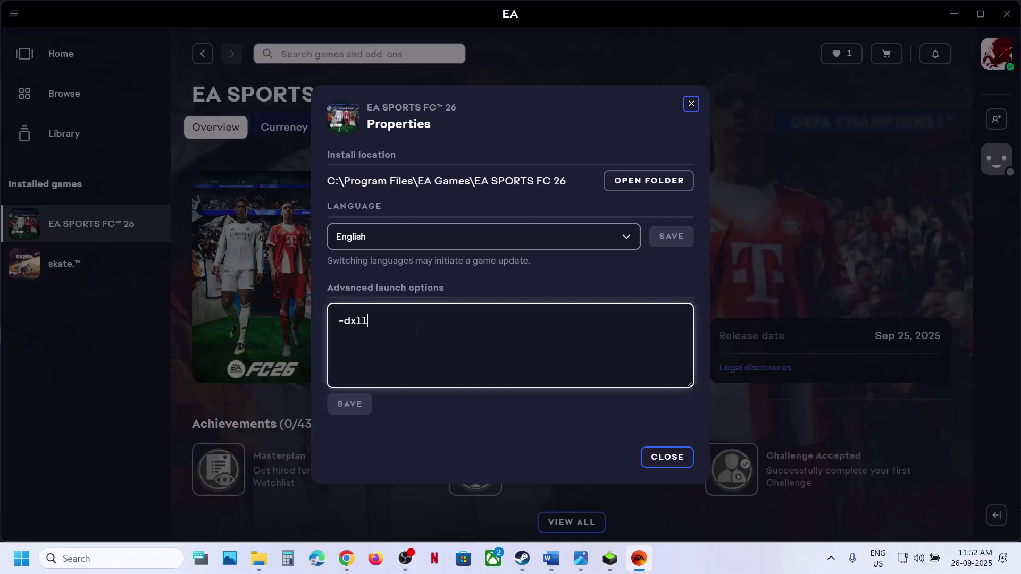
key("BackSpace")
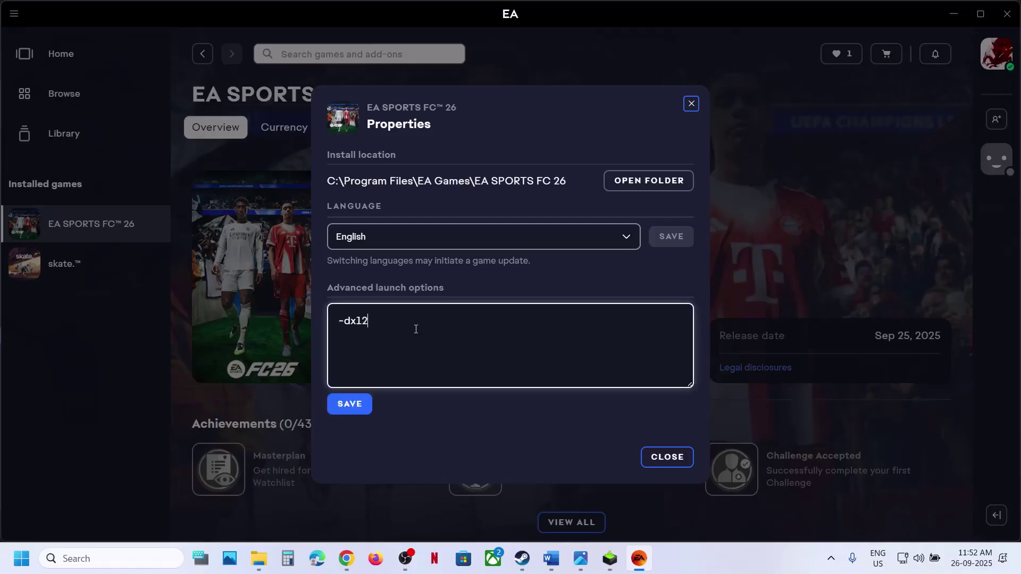
left_click(349, 397)
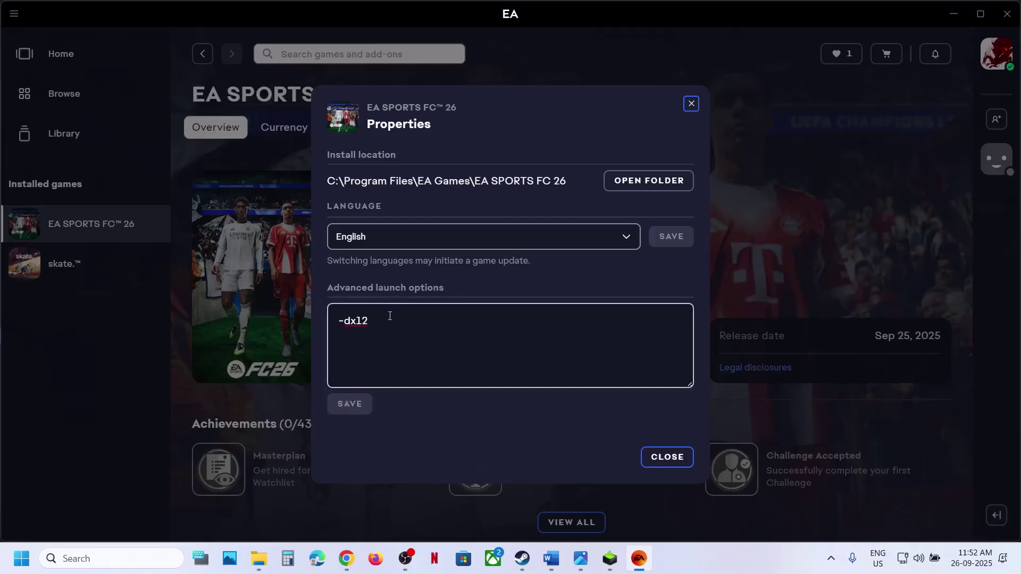
Clear the launch options, save them empty, close the properties and return to Word
key("ctrl+a")
key("BackSpace")
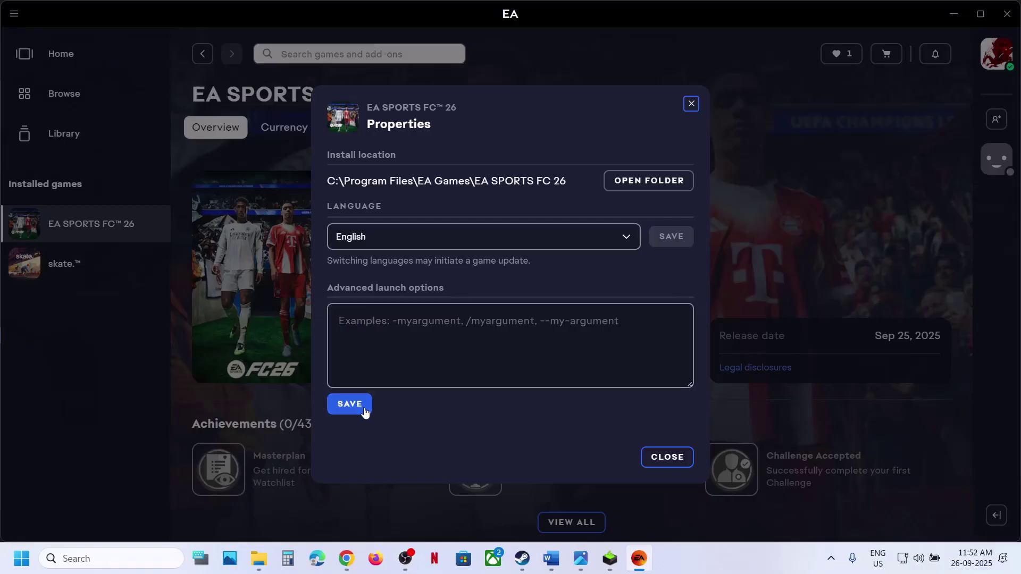
left_click(365, 412)
left_click(655, 460)
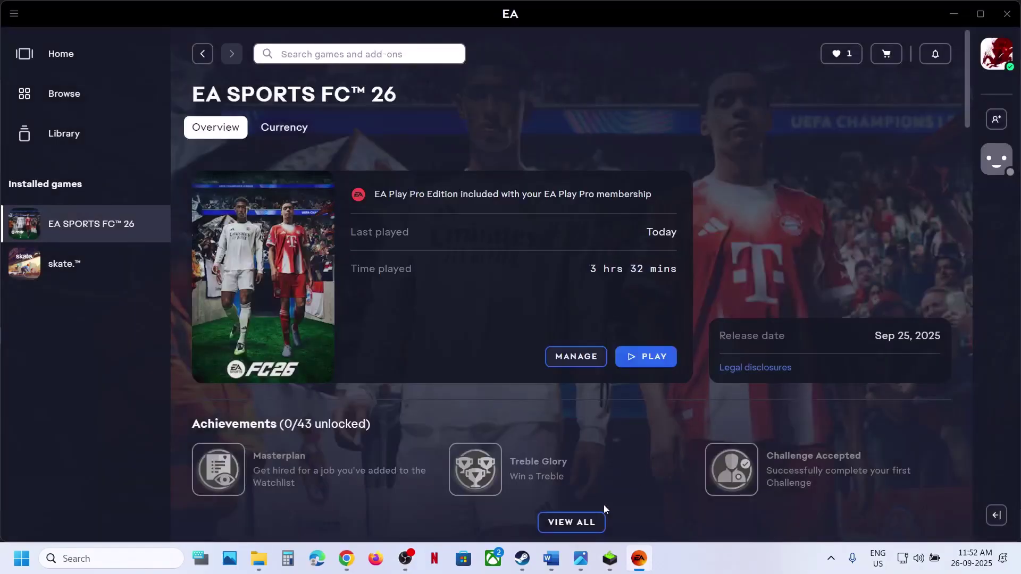
left_click(551, 568)
Find the GeForce RTX 3050 Game Ready driver on NVIDIA's site and download version 581.29
scroll(360, 289, "down", 3)
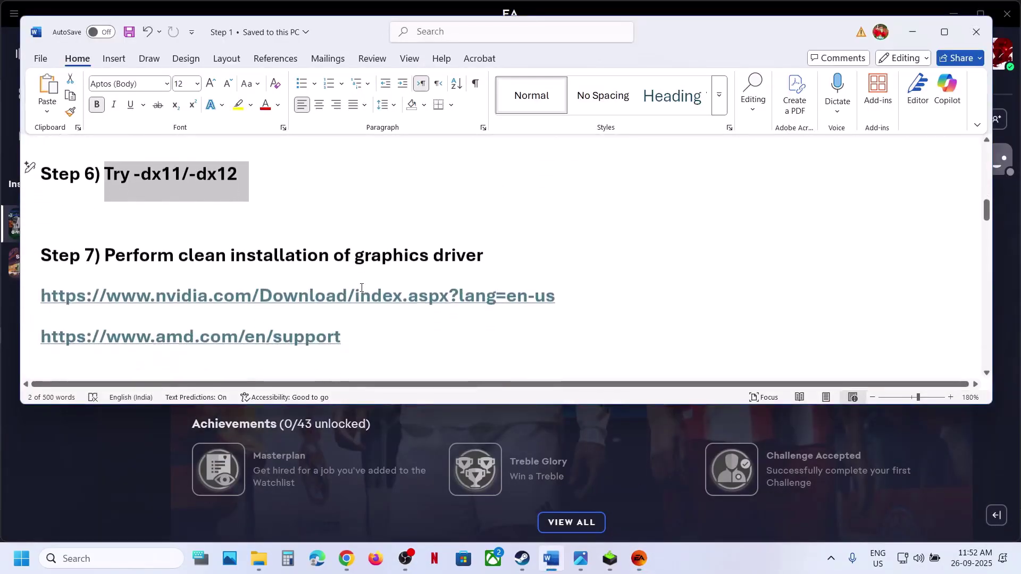
left_click(314, 302, "ctrl")
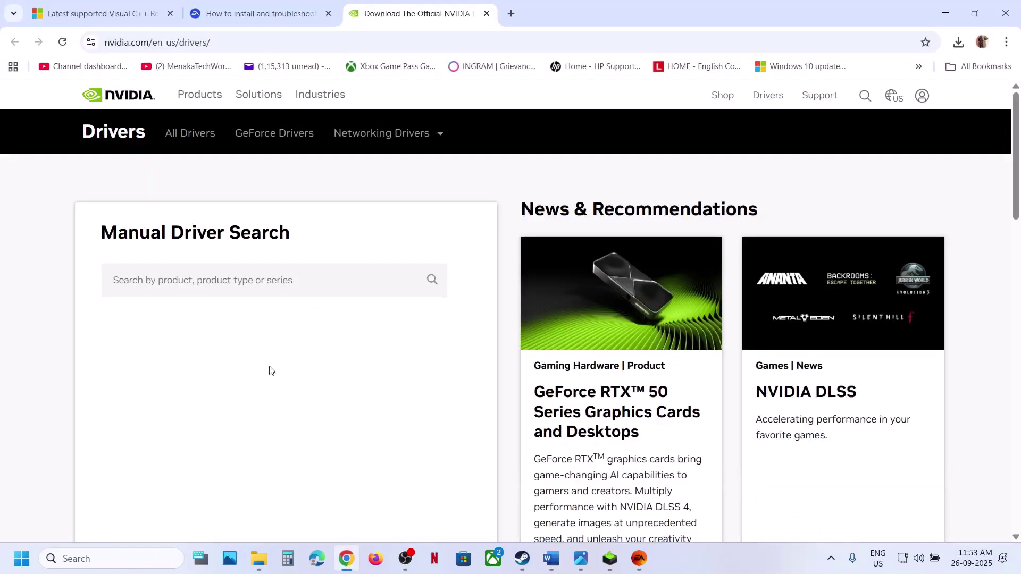
scroll(269, 367, "down", 9)
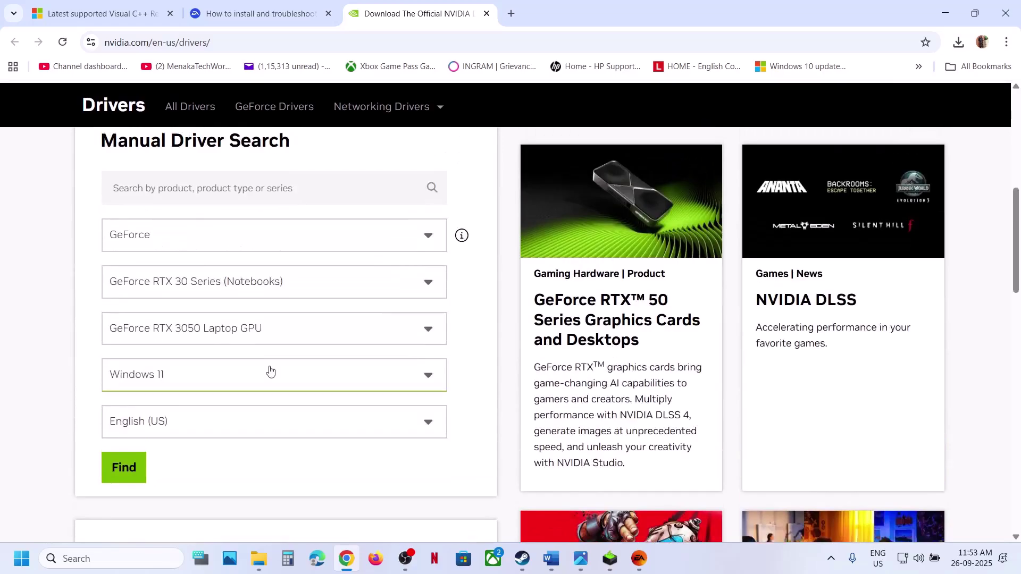
scroll(211, 343, "up", 1)
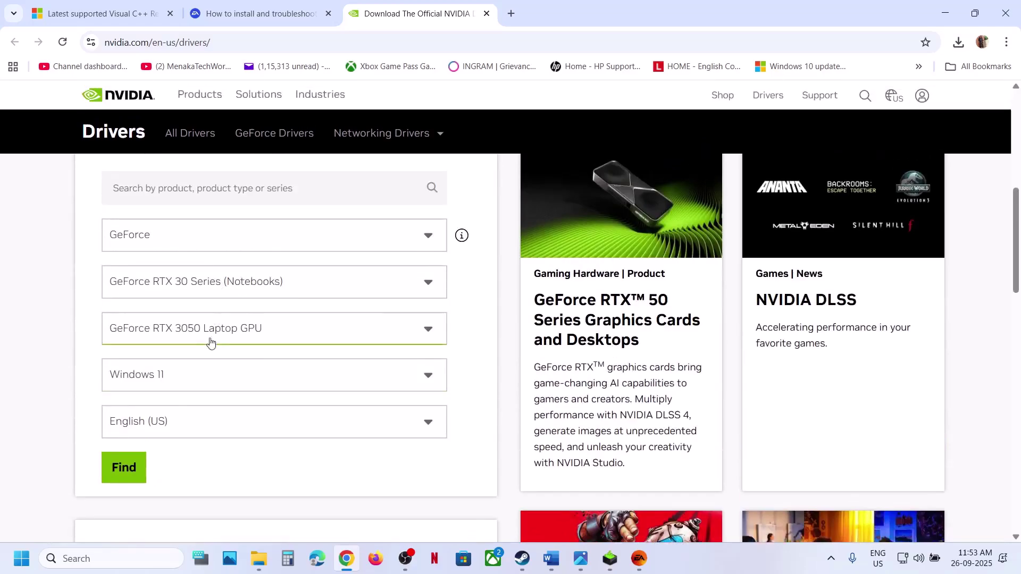
left_click(124, 469)
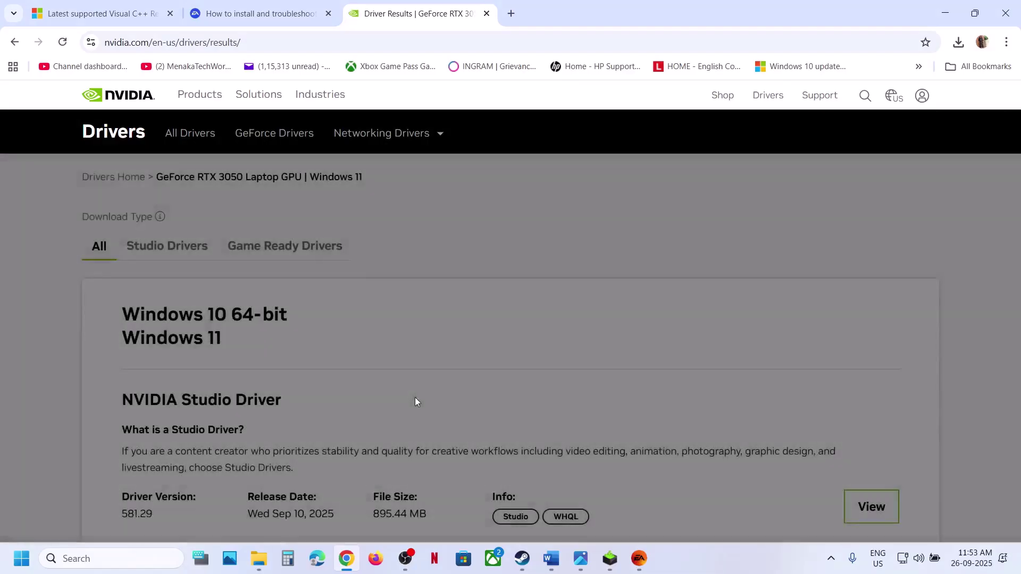
scroll(416, 402, "down", 6)
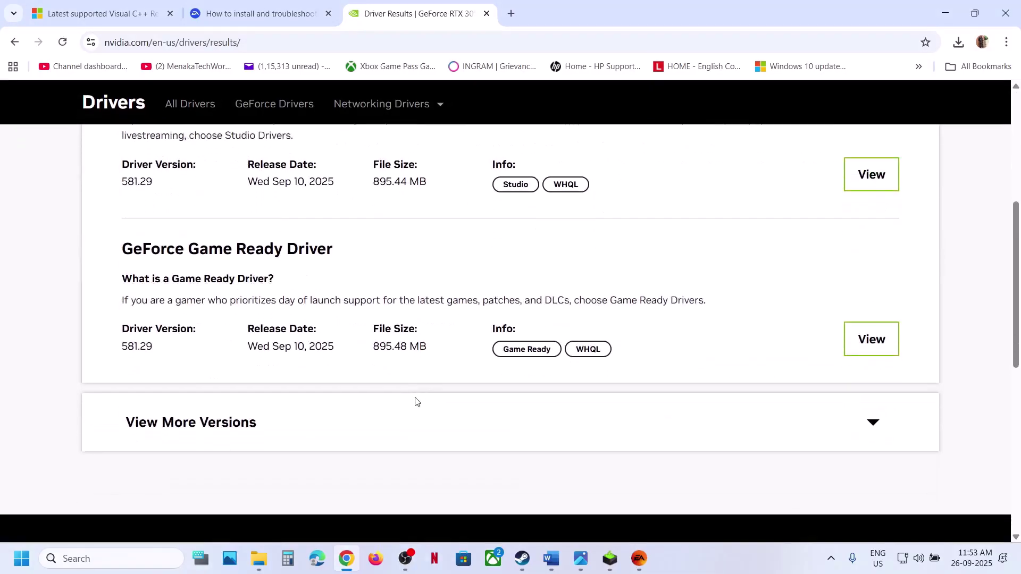
left_click(872, 346)
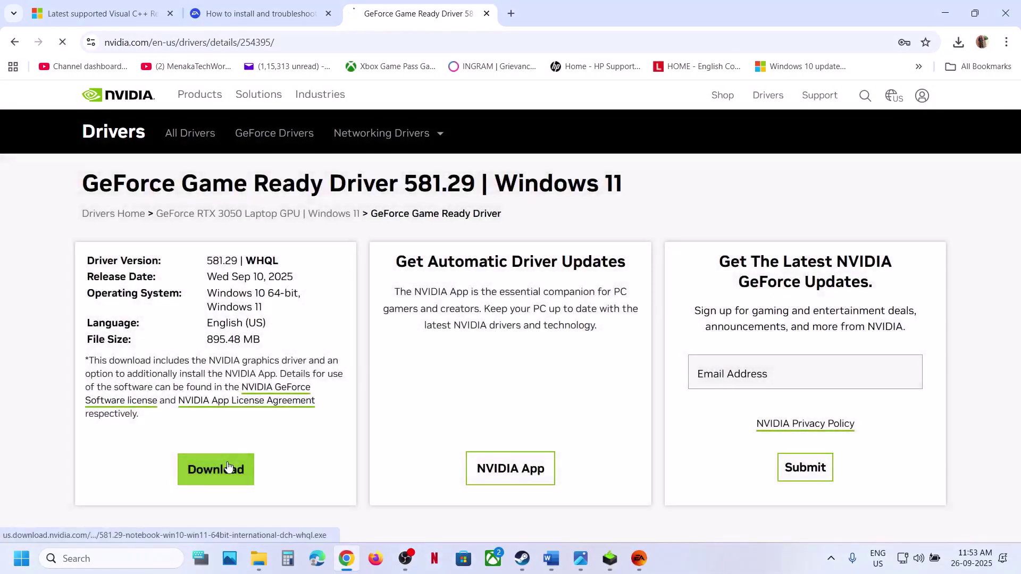
left_click(228, 466)
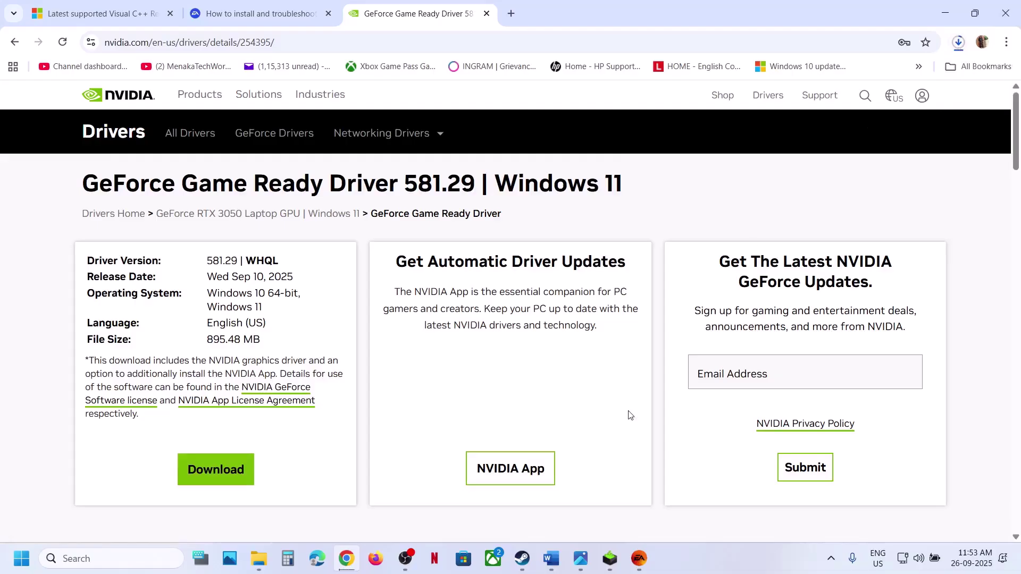
Run the 581.29 installer, accept the licence, and choose a custom clean installation
left_click(613, 565)
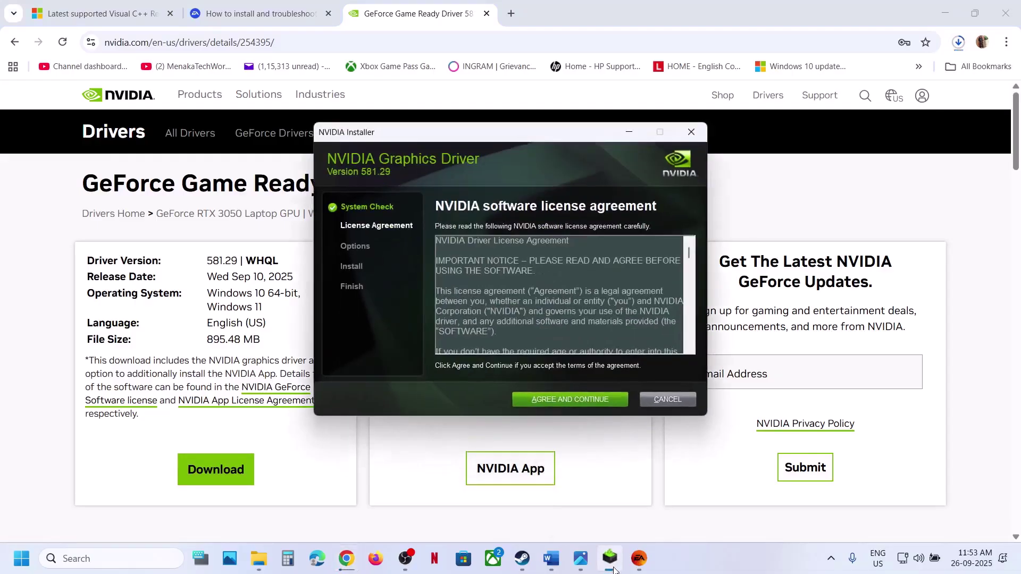
left_click(579, 399)
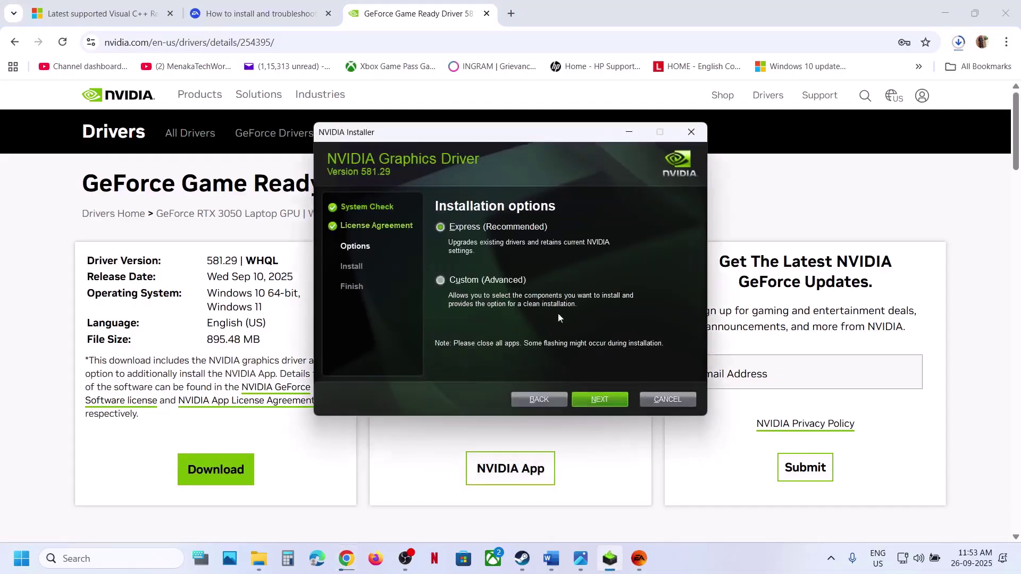
left_click(472, 283)
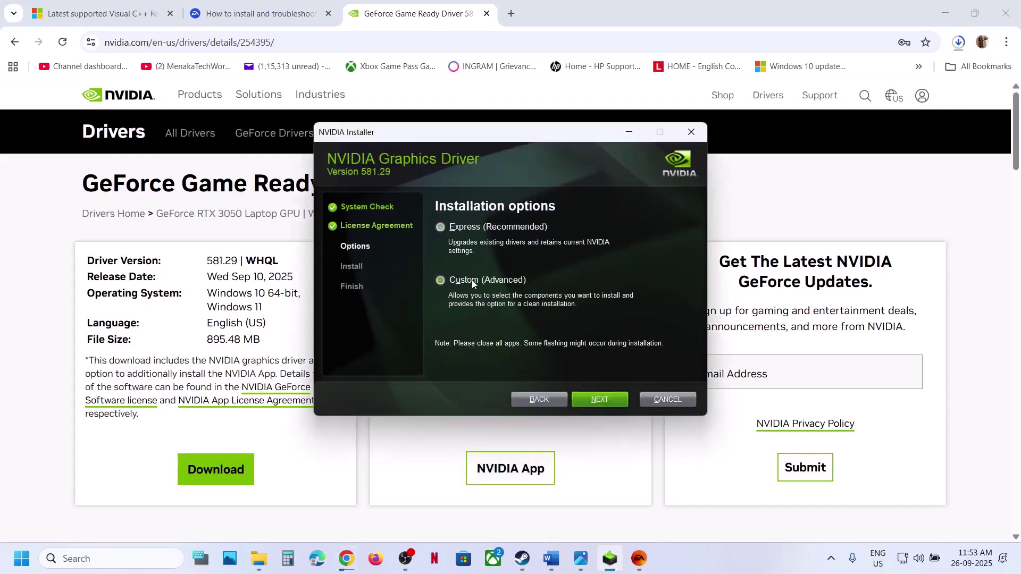
left_click(599, 399)
left_click(456, 330)
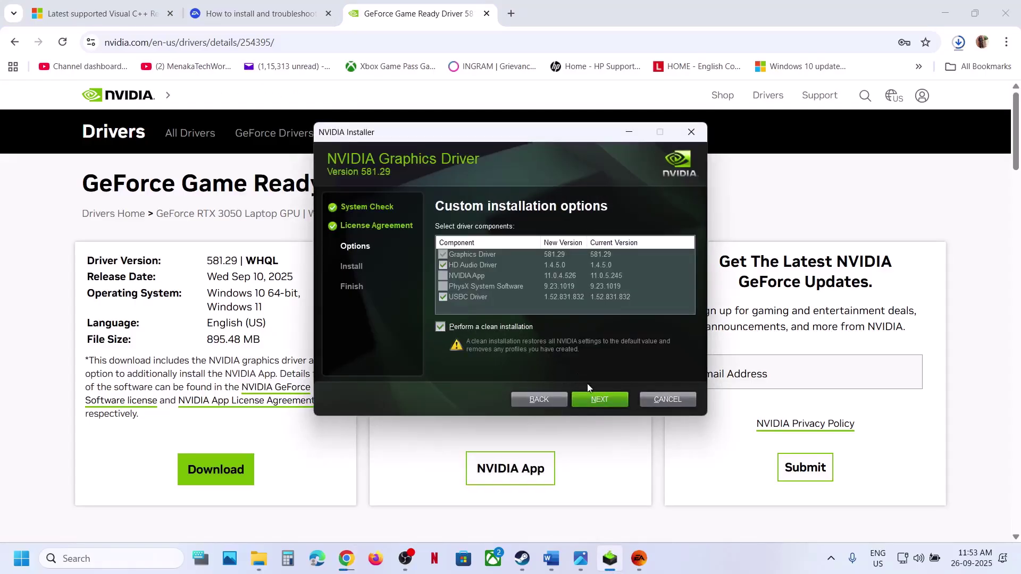
Copy 'graphics' from Step 8 of the Word notes into Windows search
left_click(407, 485)
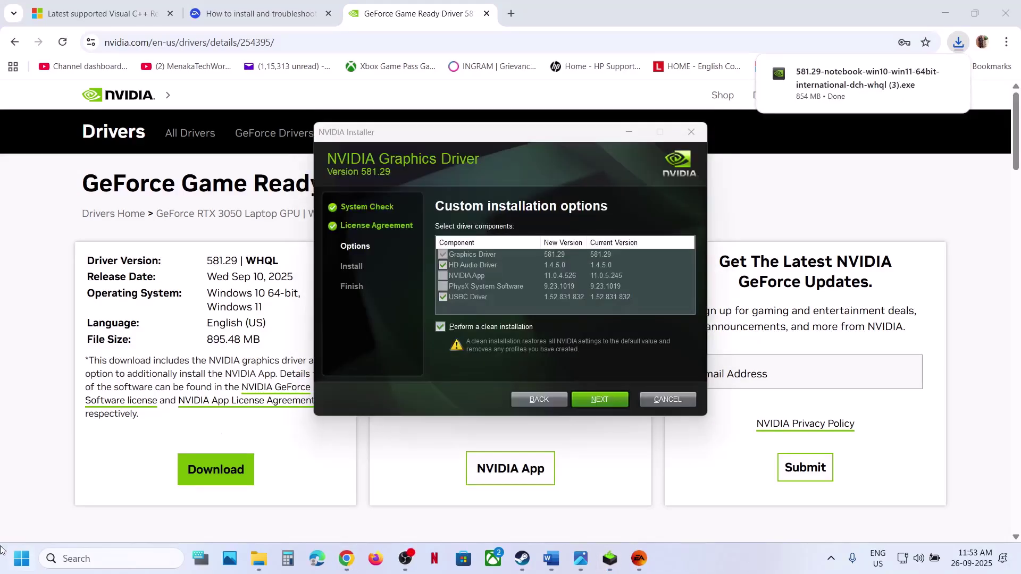
left_click(11, 562)
left_click(386, 513)
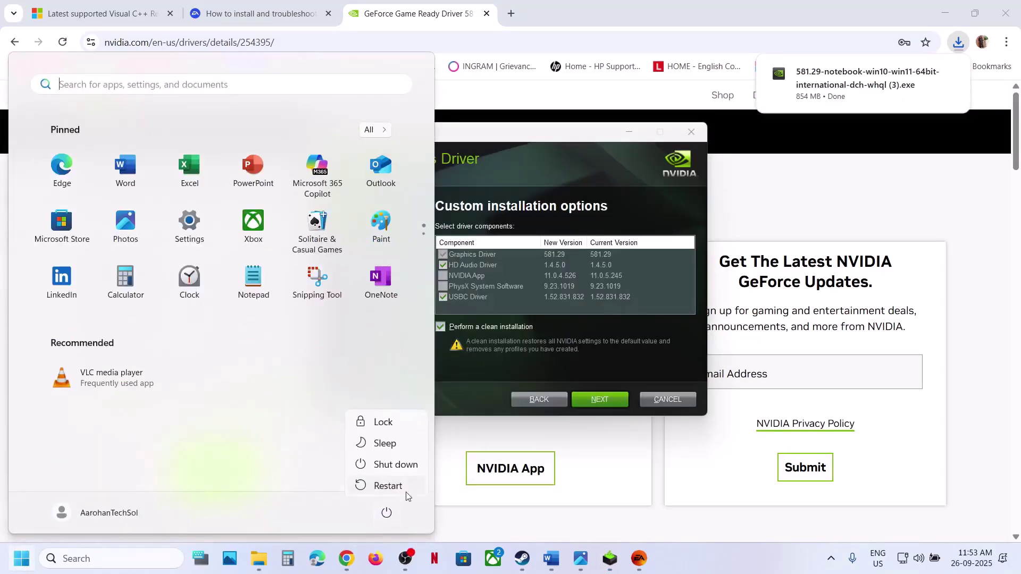
left_click(551, 559)
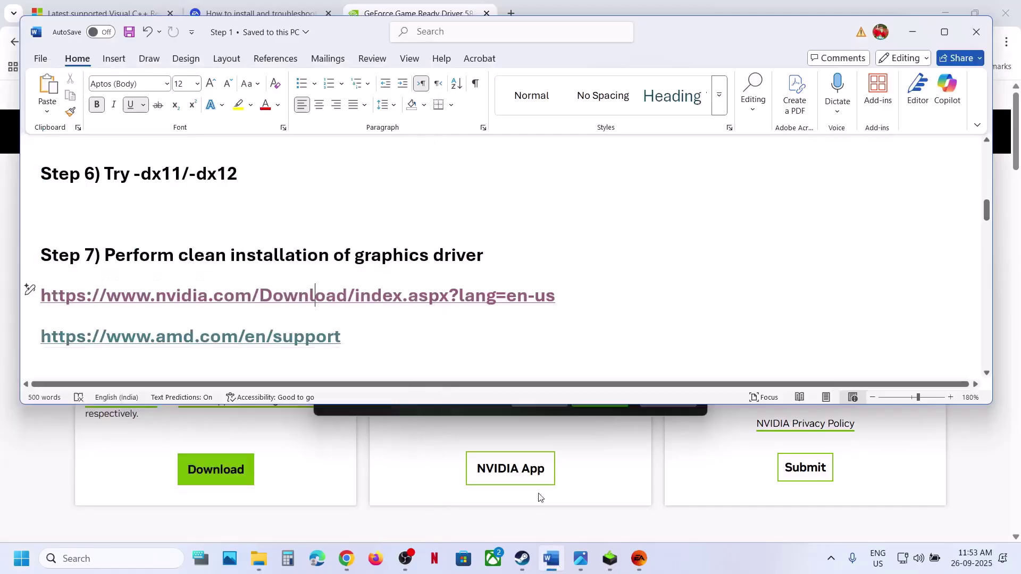
scroll(400, 297, "down", 4)
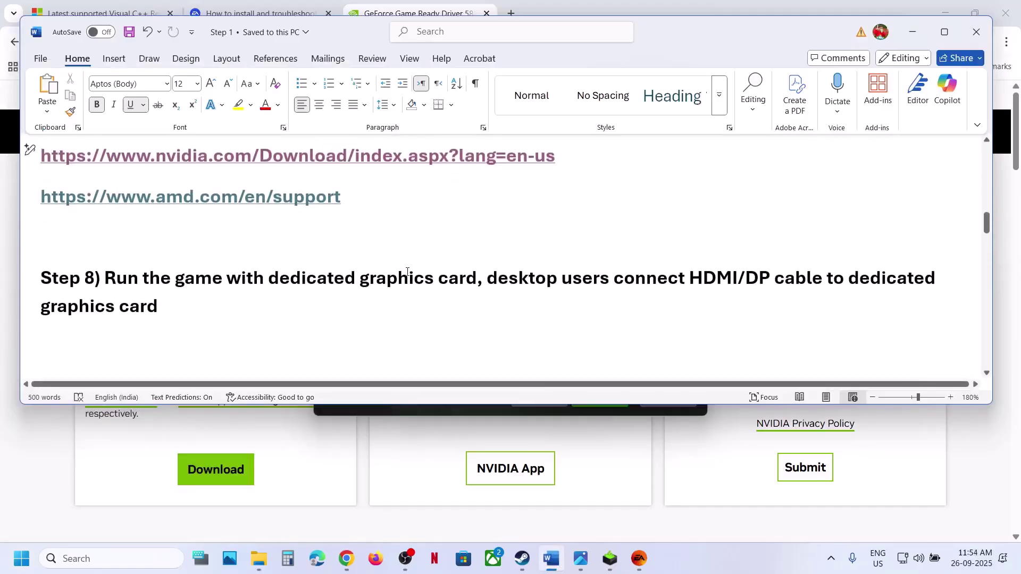
double_click(408, 278)
key("ctrl+c")
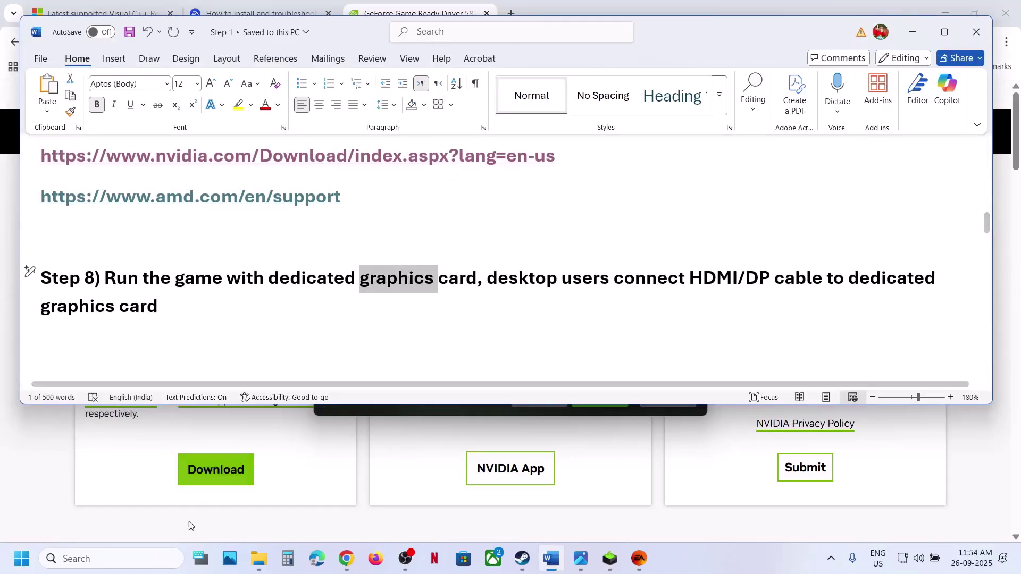
left_click(155, 551)
key("ctrl+v")
Open Graphics settings and add FC26.exe from C:\Program Files\EA Games\EA SPORTS FC 26 as a desktop app
type("settings")
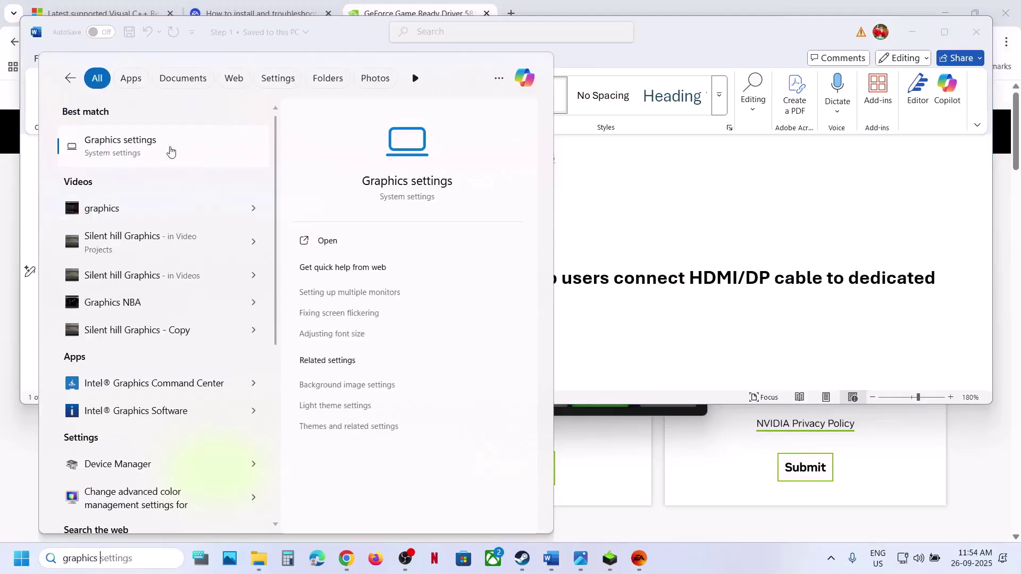
left_click(162, 144)
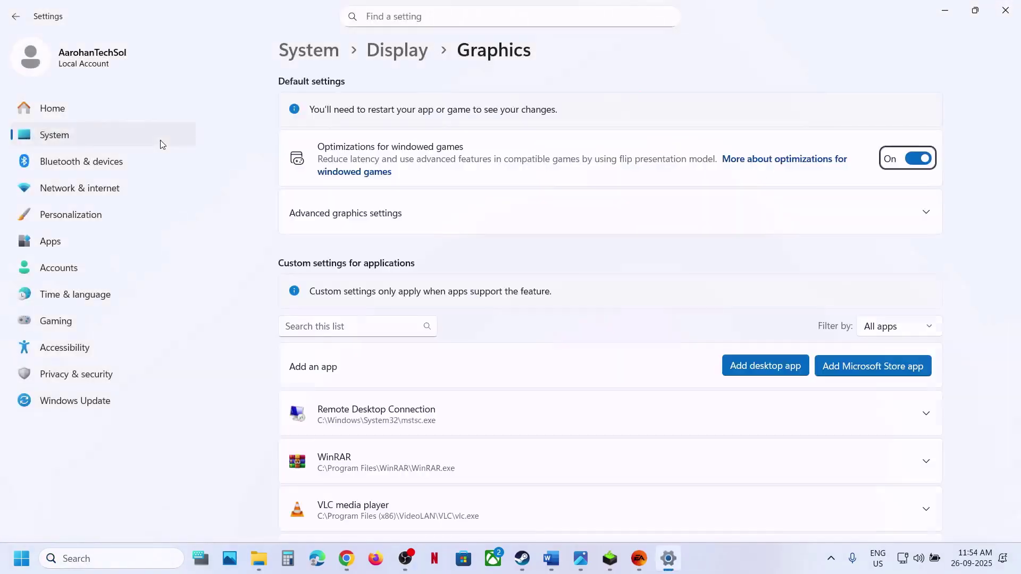
left_click(766, 367)
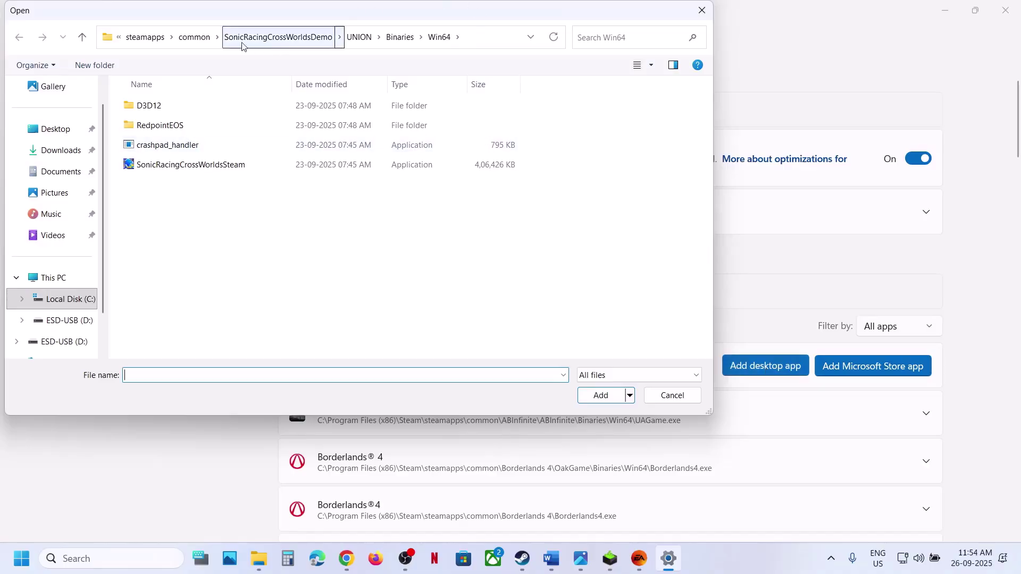
left_click(195, 38)
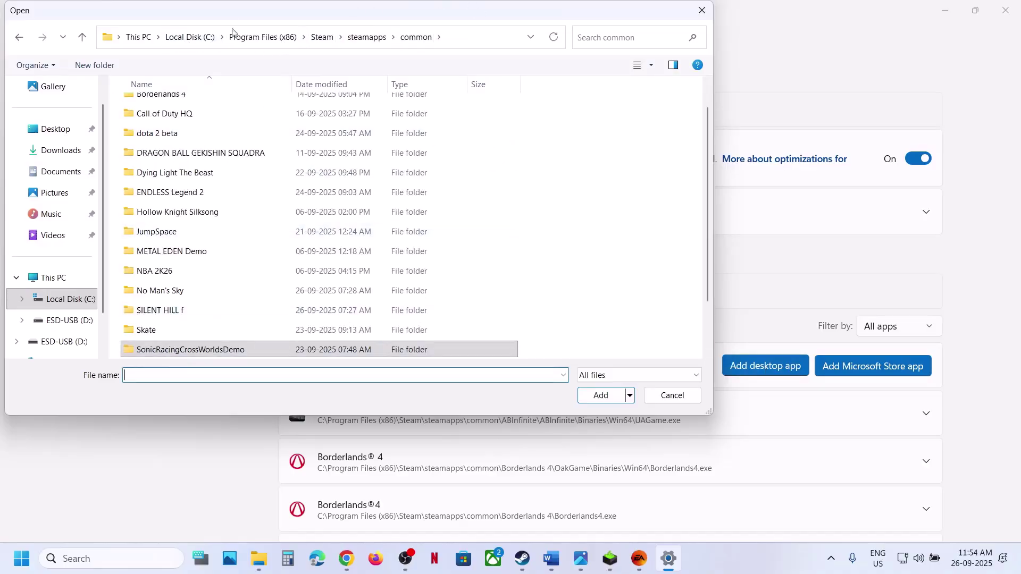
left_click(65, 278)
double_click(184, 130)
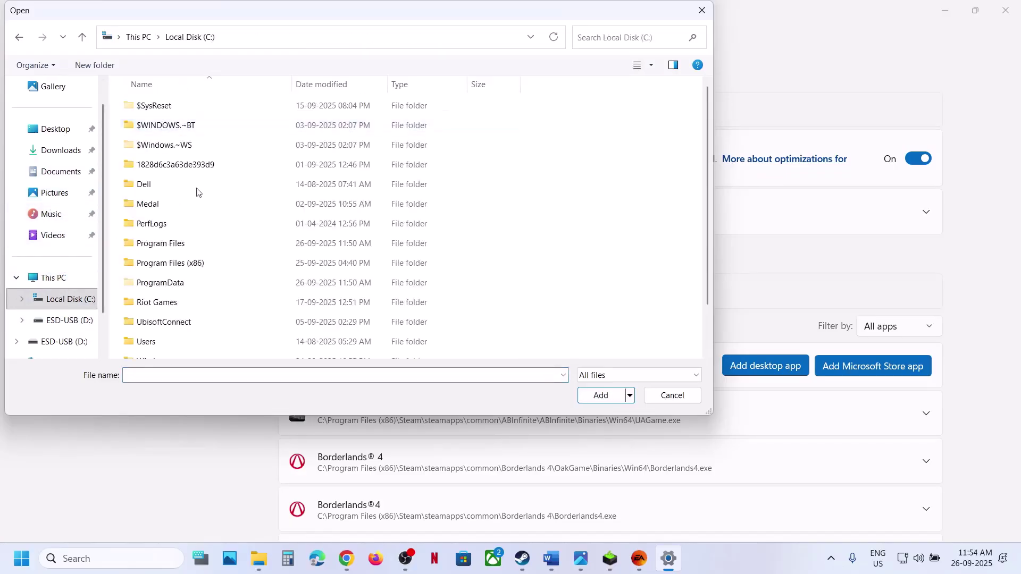
left_click(189, 247)
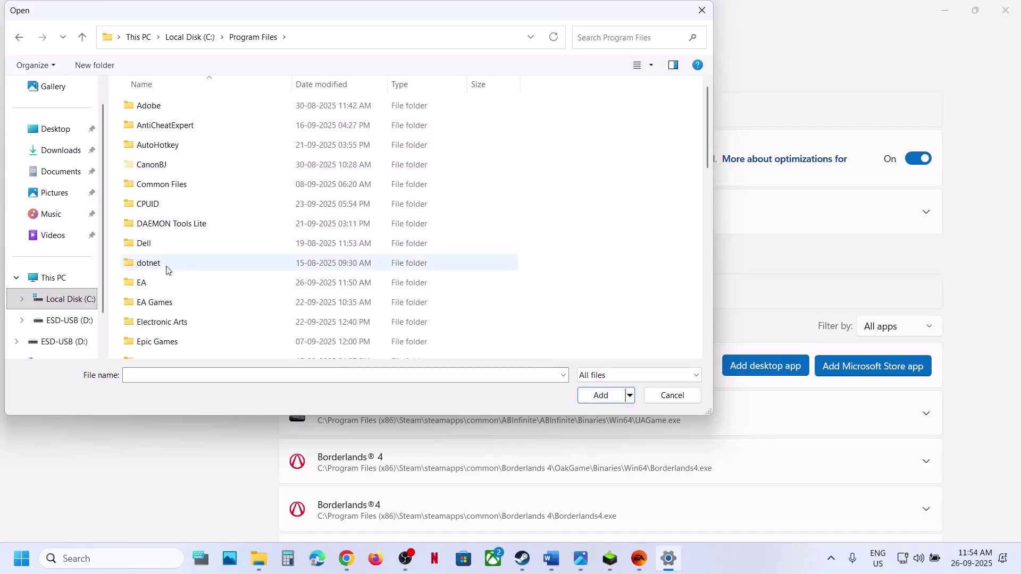
double_click(162, 302)
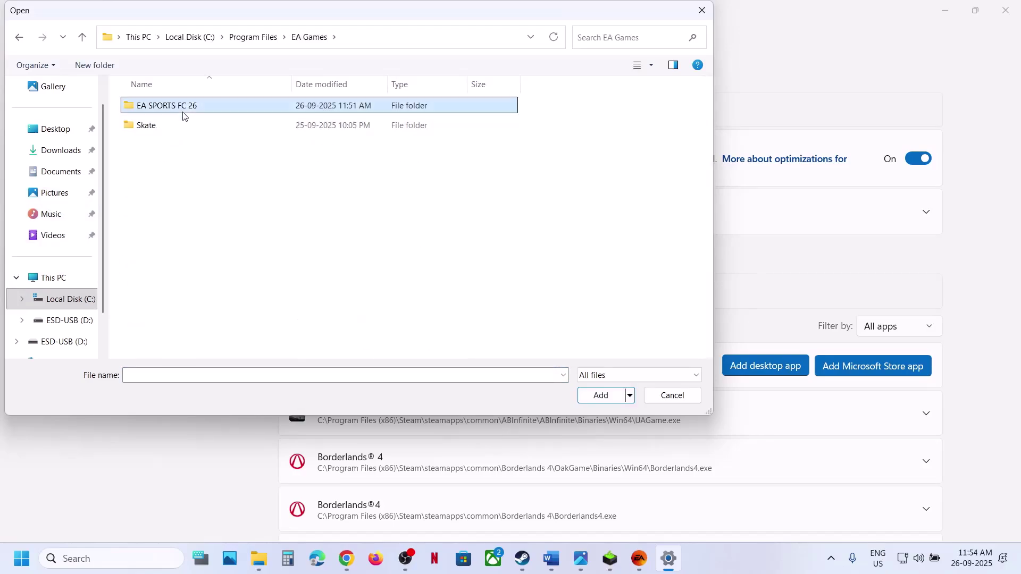
double_click(185, 113)
left_click(159, 266)
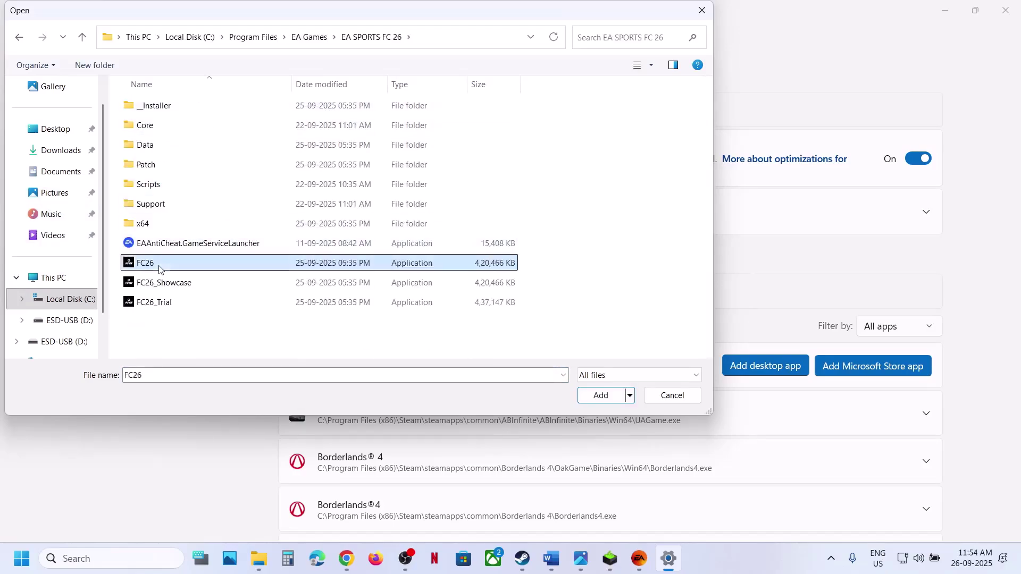
left_click(602, 395)
Set EA SPORTS FC 26's GPU preference to High Performance (NVIDIA GeForce RTX 3050 Laptop GPU) and close Settings
scroll(435, 460, "down", 10)
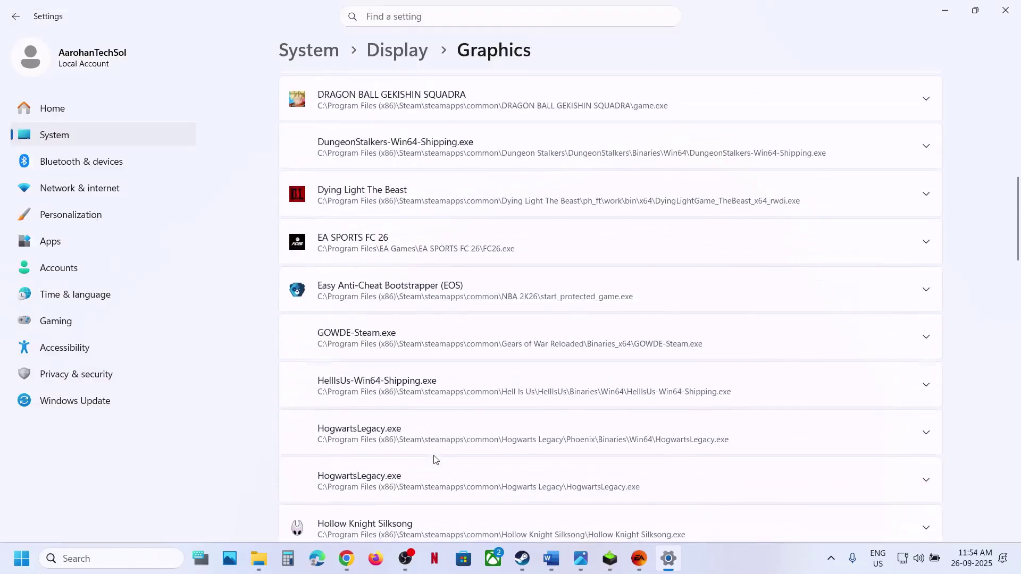
left_click(382, 220)
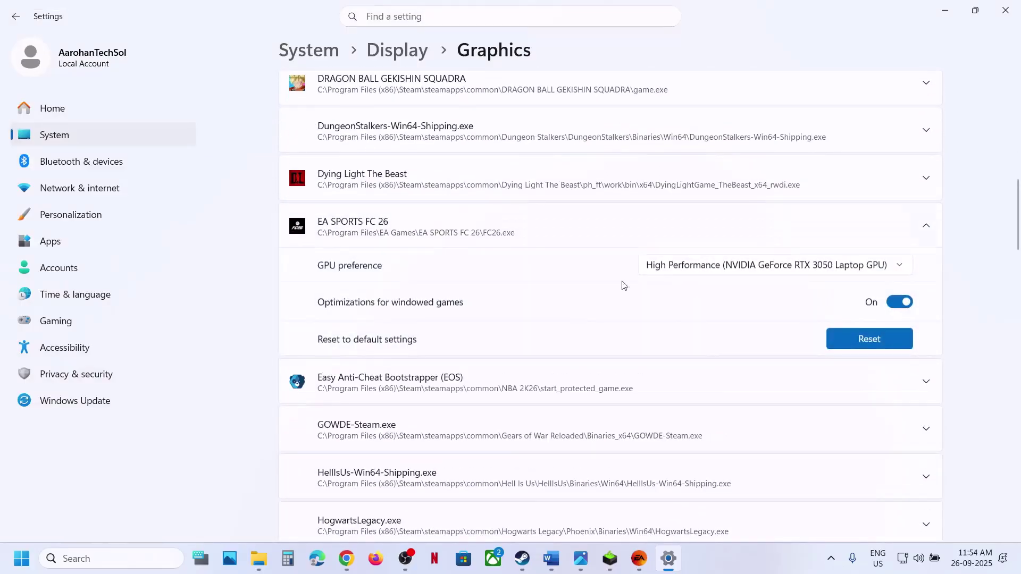
left_click(789, 266)
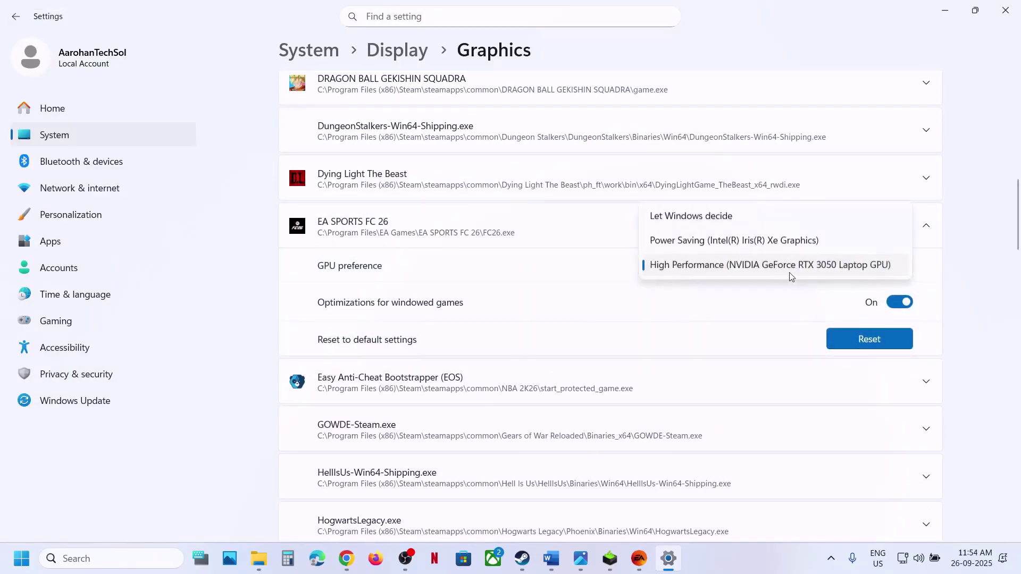
left_click(790, 273)
left_click(1006, 10)
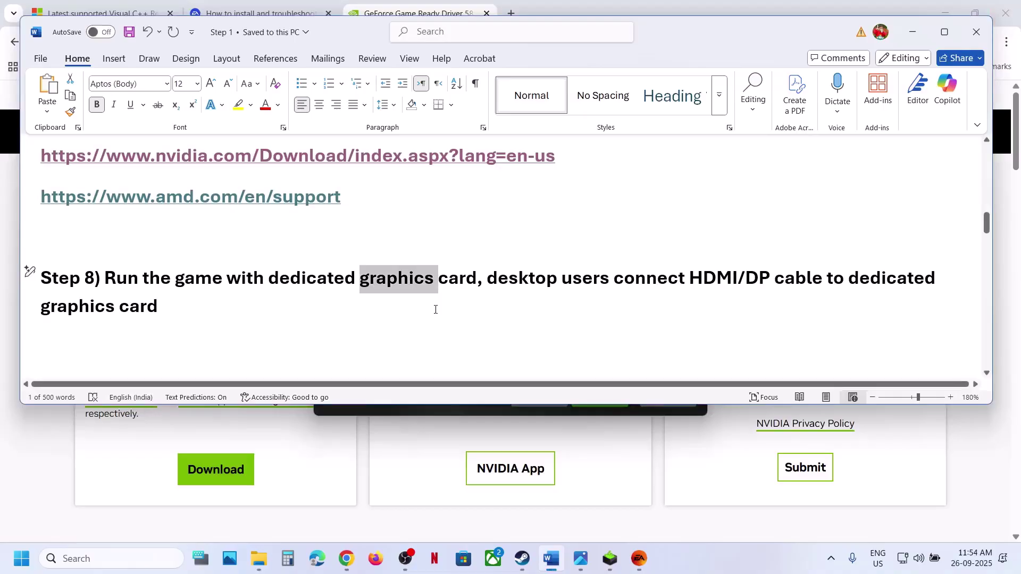
Highlight the Step 8 HDMI/DP cable advice and Step 9's 240hz to 120hz/60Hz refresh-rate values
left_click_drag(492, 275, 464, 301)
scroll(171, 309, "down", 4)
scroll(171, 308, "up", 2)
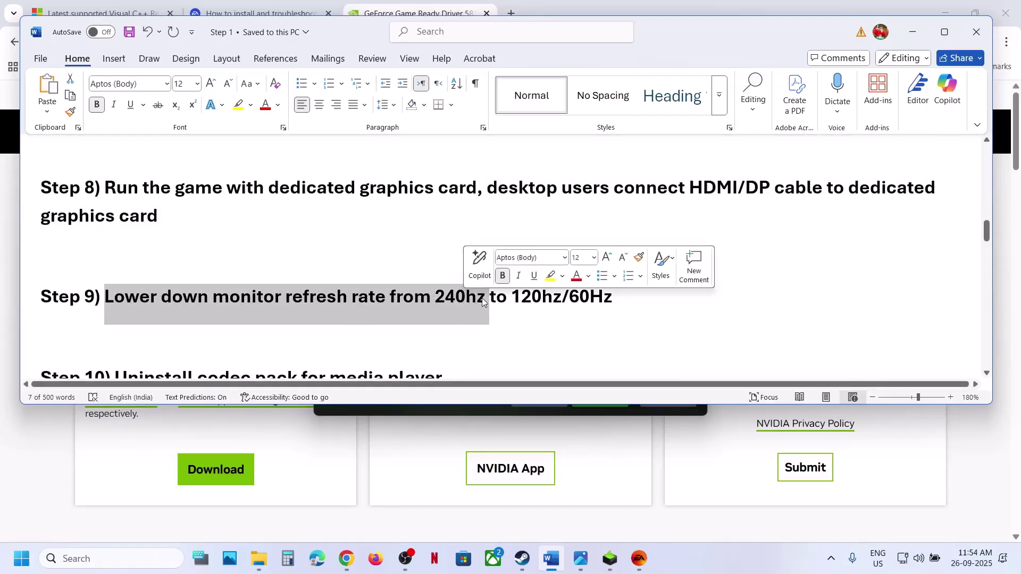
left_click_drag(512, 297, 602, 303)
left_click_drag(437, 298, 597, 299)
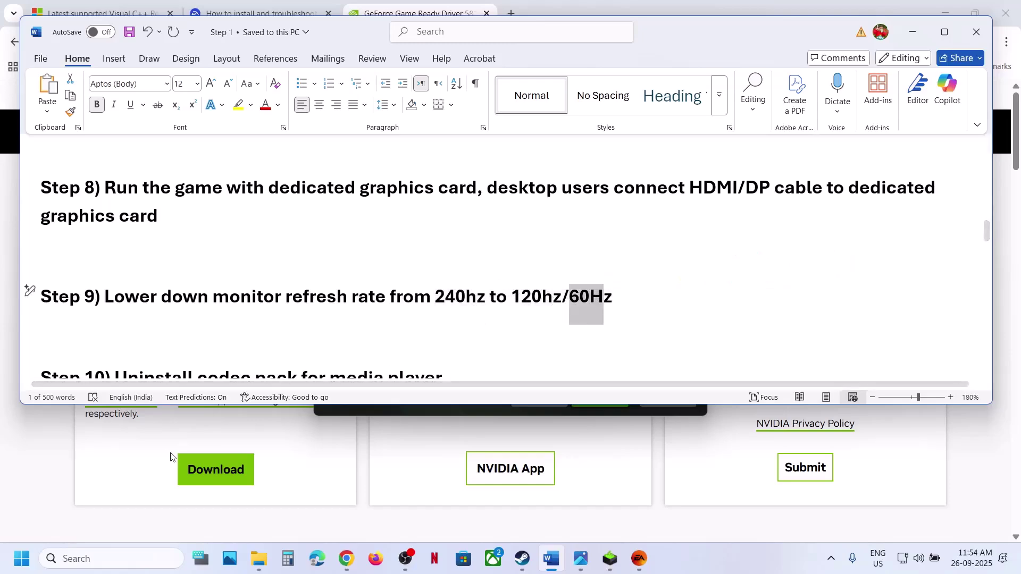
key("super+i")
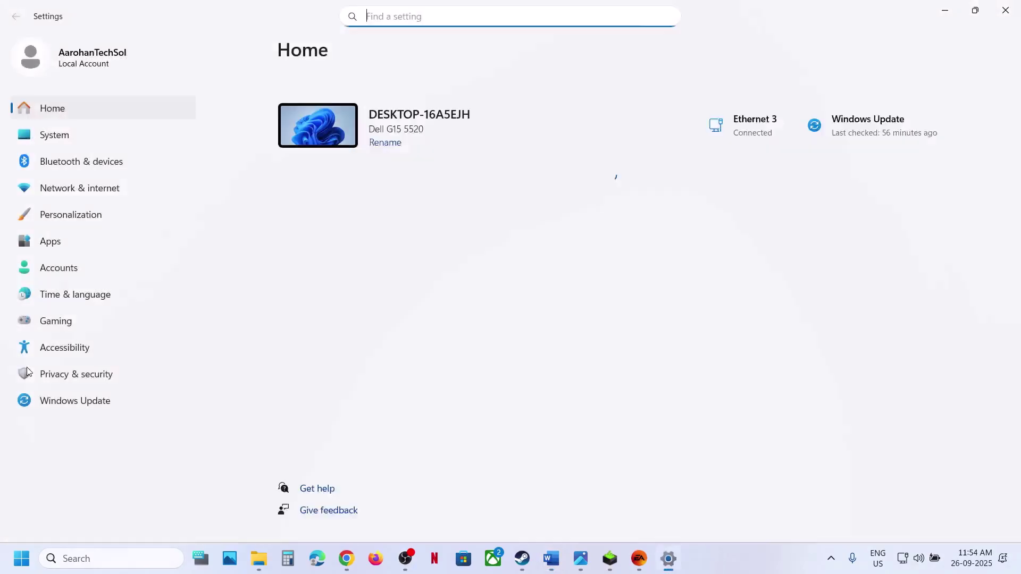
Under System > Display > Advanced display, keep the internal display's refresh rate at 60.01 Hz
left_click(70, 135)
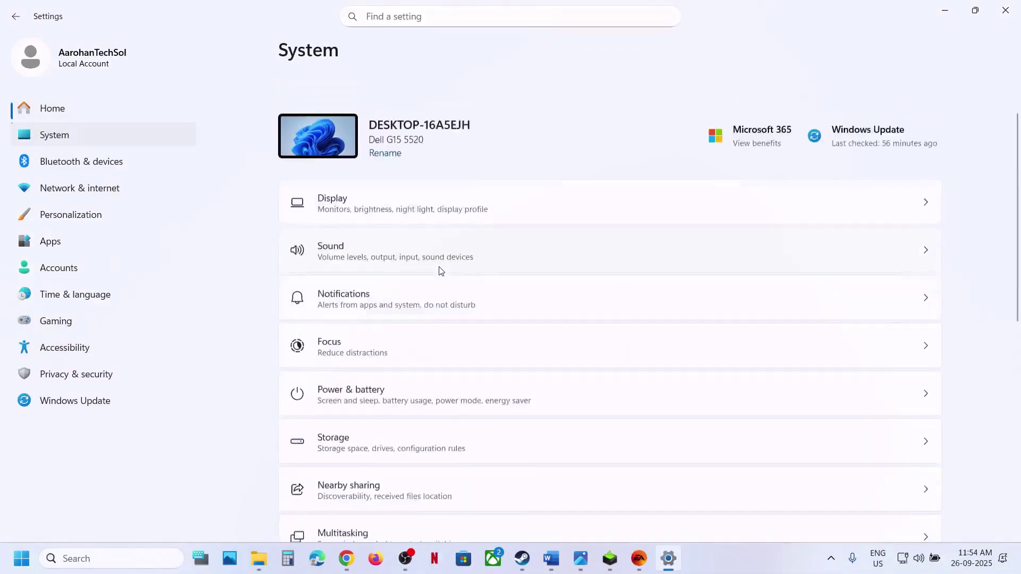
scroll(440, 271, "down", 10)
scroll(439, 271, "up", 10)
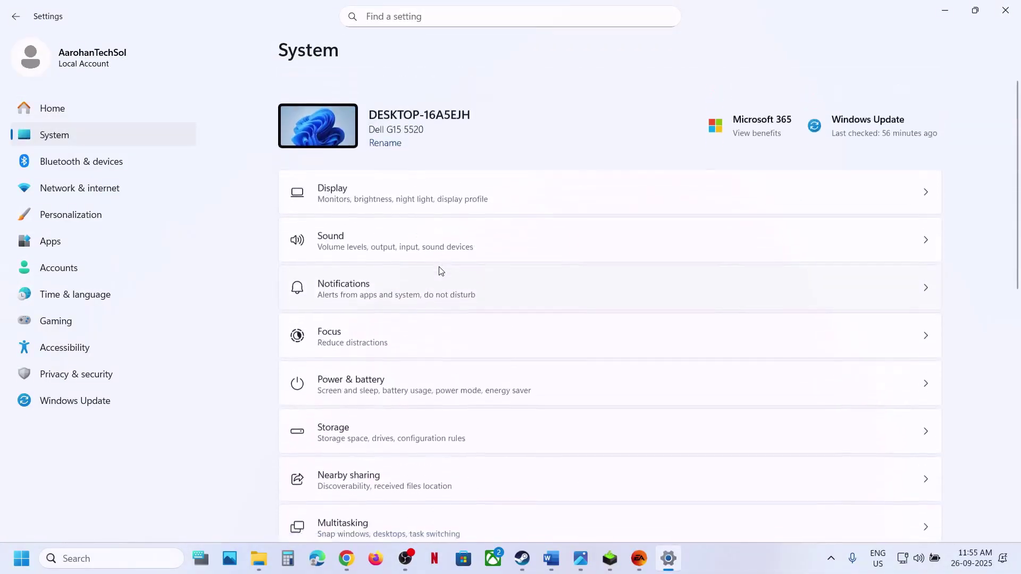
left_click(353, 192)
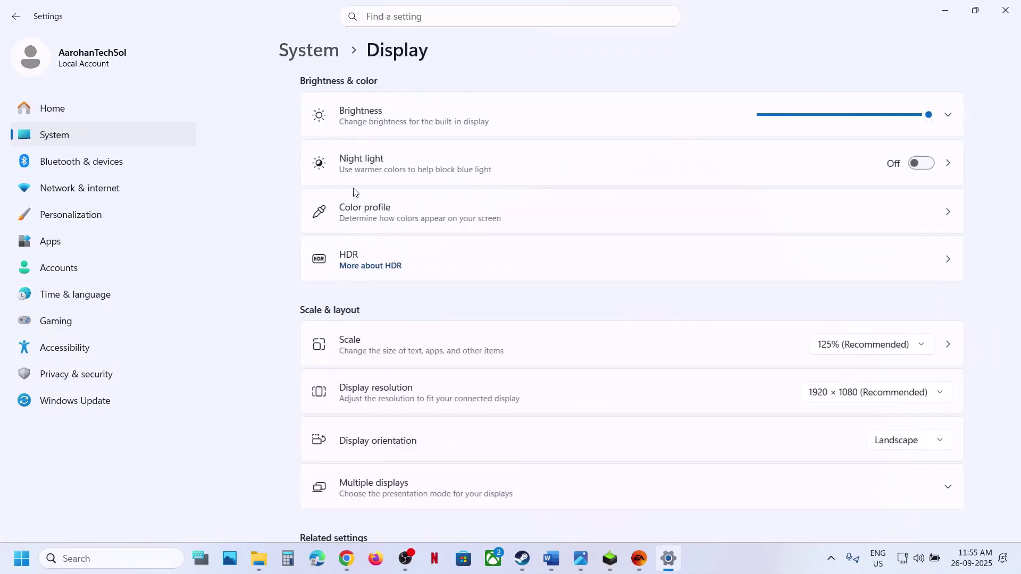
scroll(426, 351, "down", 5)
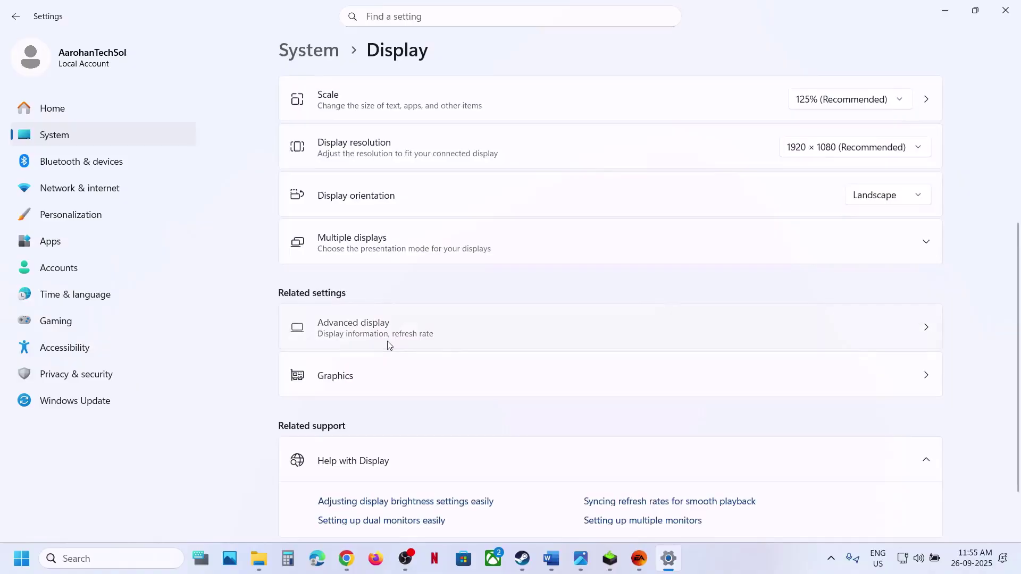
left_click(387, 341)
left_click(894, 357)
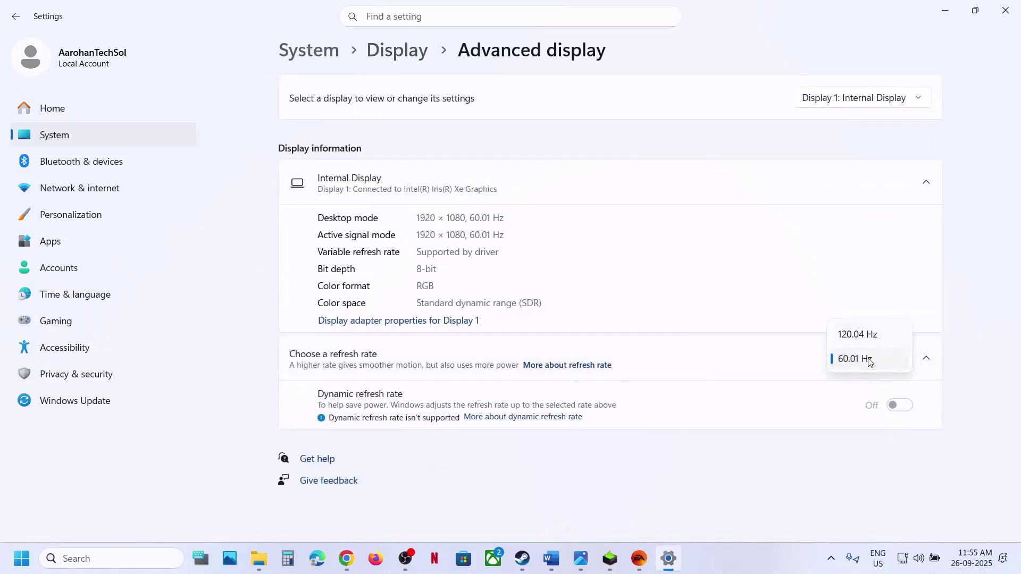
left_click(973, 275)
left_click(1005, 10)
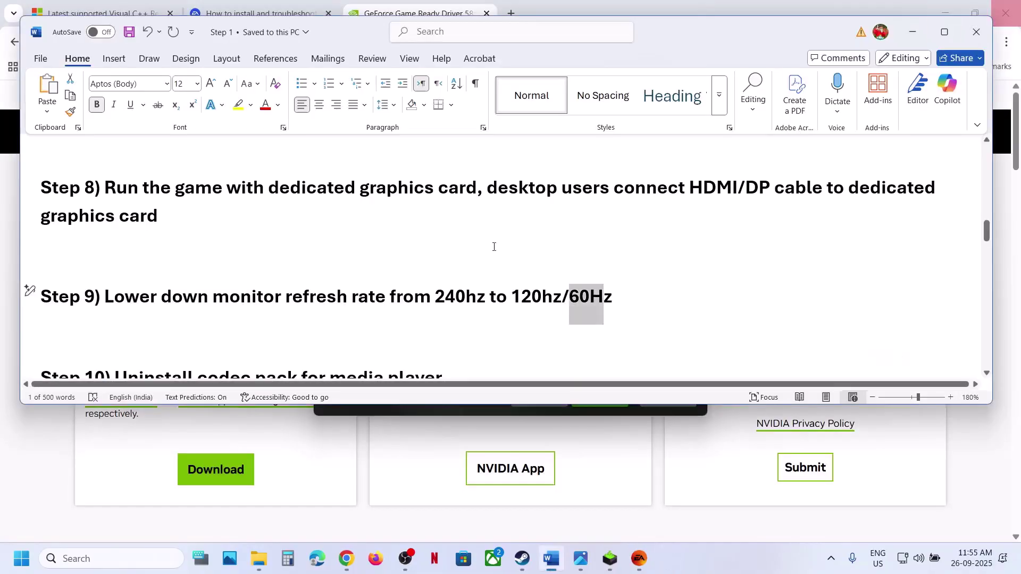
scroll(472, 256, "down", 2)
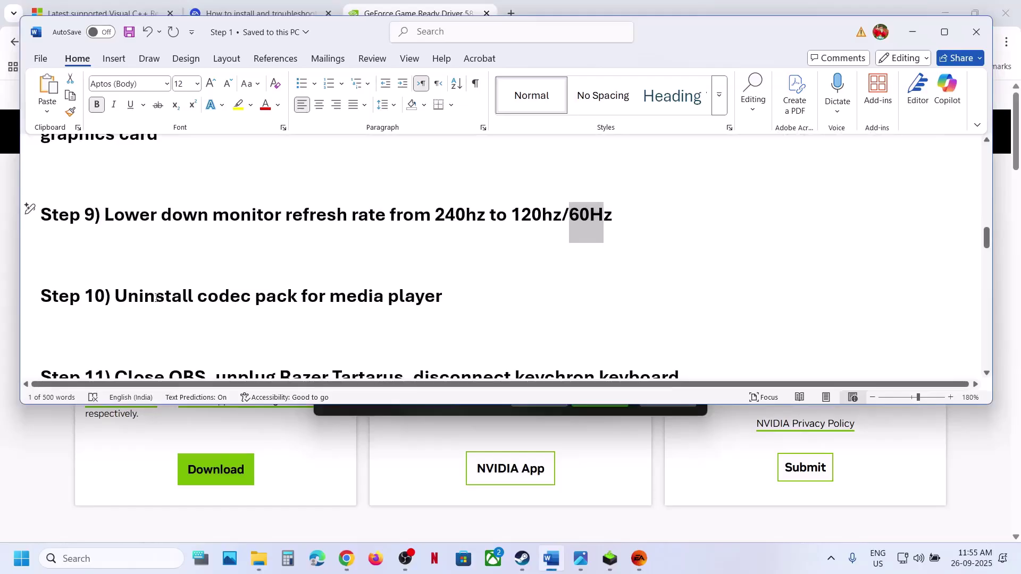
left_click_drag(155, 298, 409, 300)
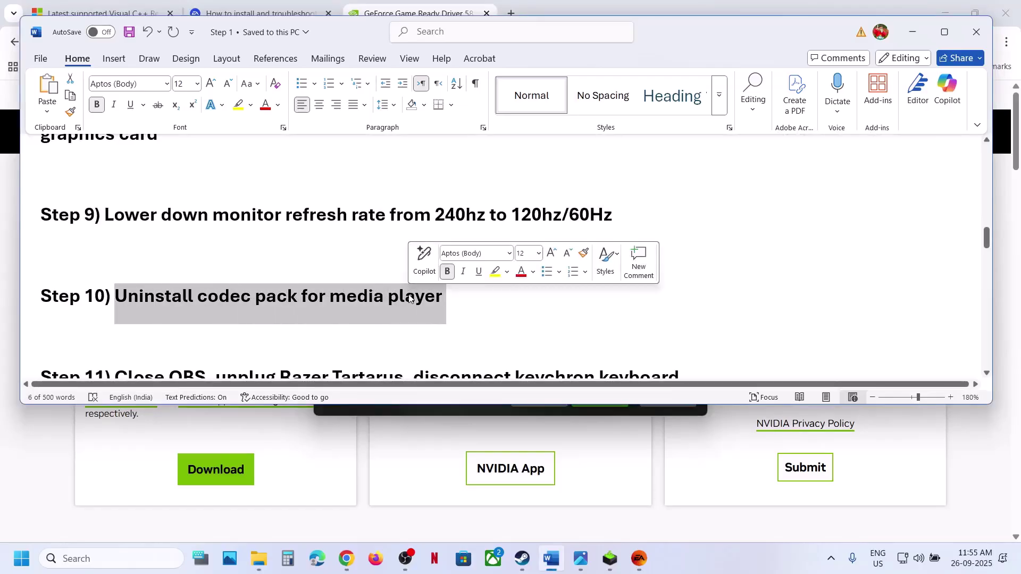
scroll(175, 291, "down", 3)
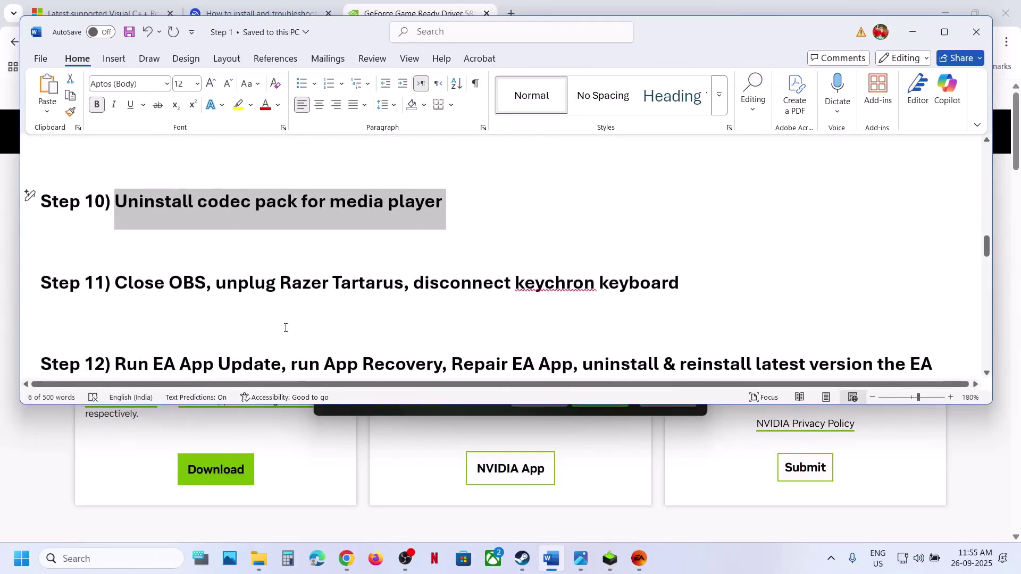
left_click_drag(140, 281, 597, 282)
left_click(296, 260)
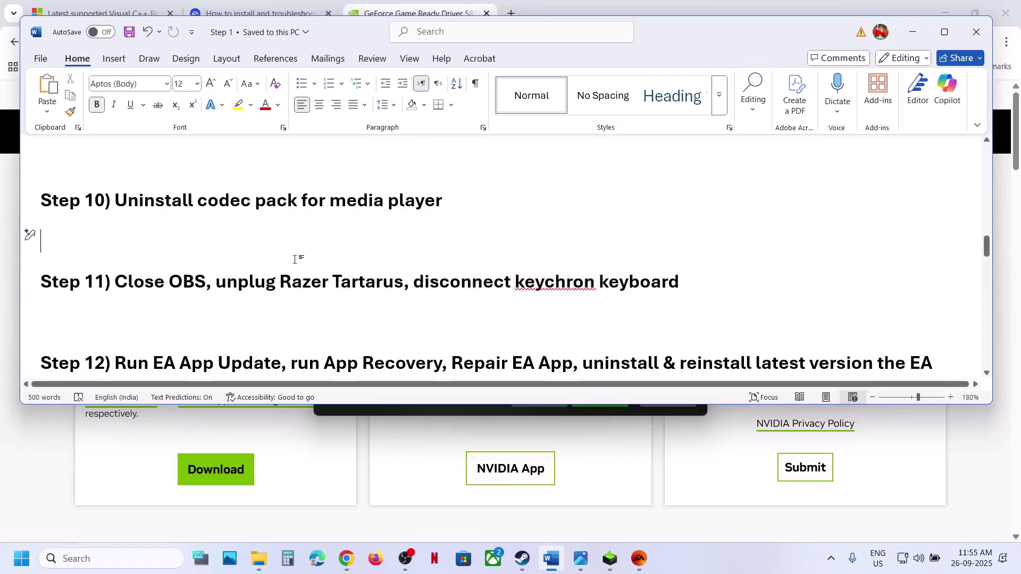
scroll(266, 256, "down", 2)
scroll(210, 246, "up", 1)
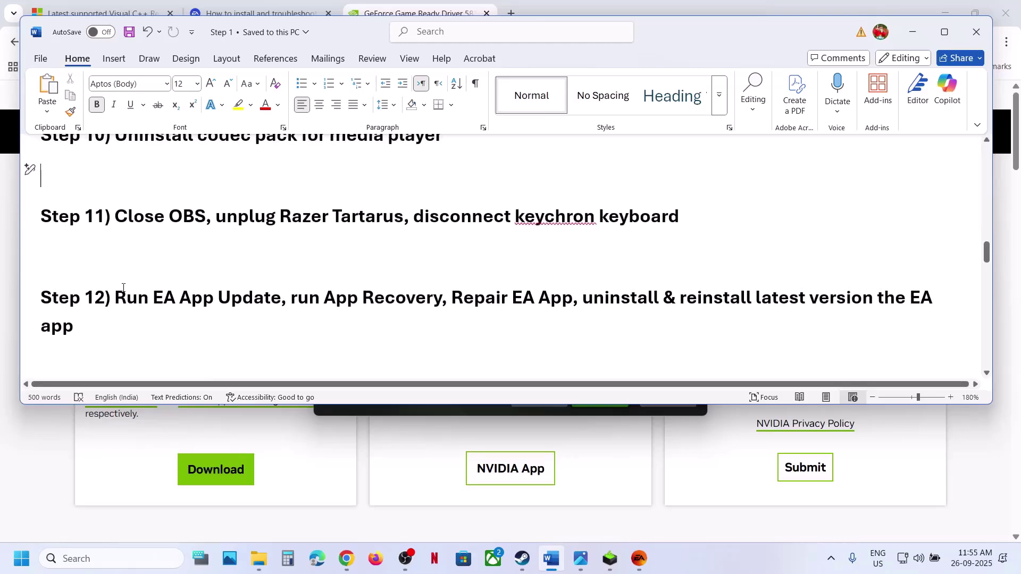
left_click_drag(115, 297, 280, 297)
left_click(102, 554)
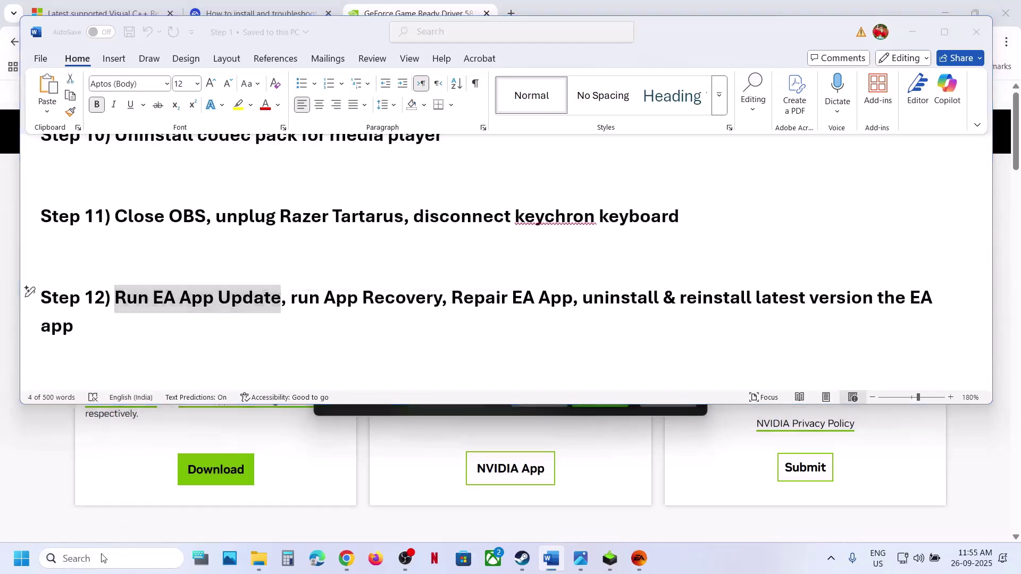
type("ea")
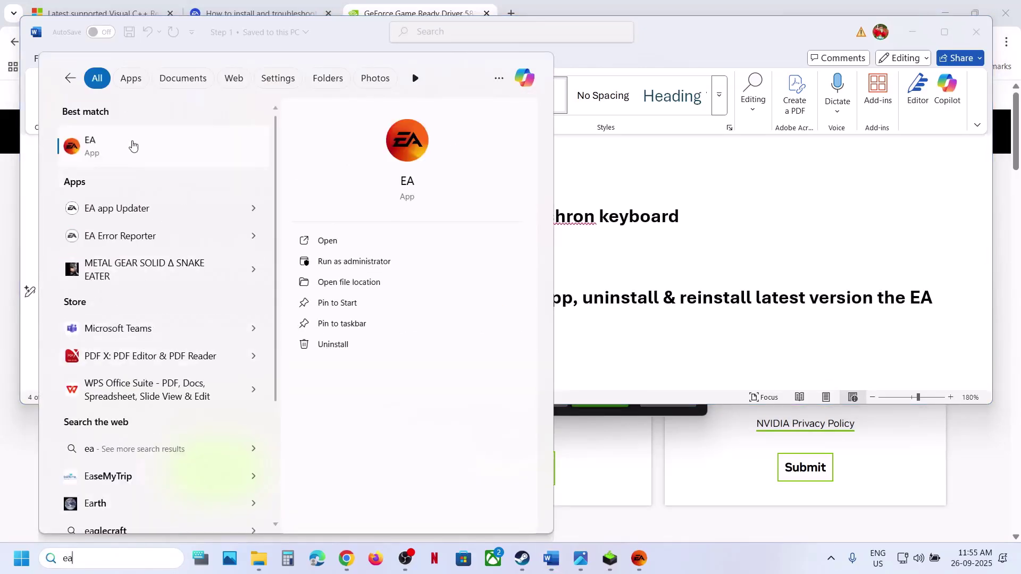
Open the EA Start Menu folder and run EA Updater as administrator, letting it finish
right_click(125, 143)
left_click(202, 180)
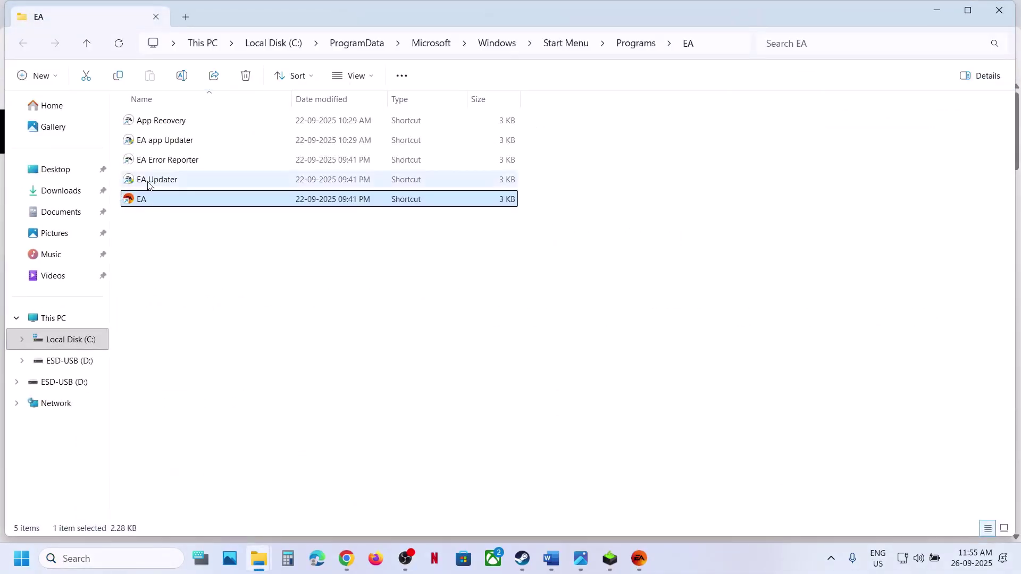
left_click(149, 184)
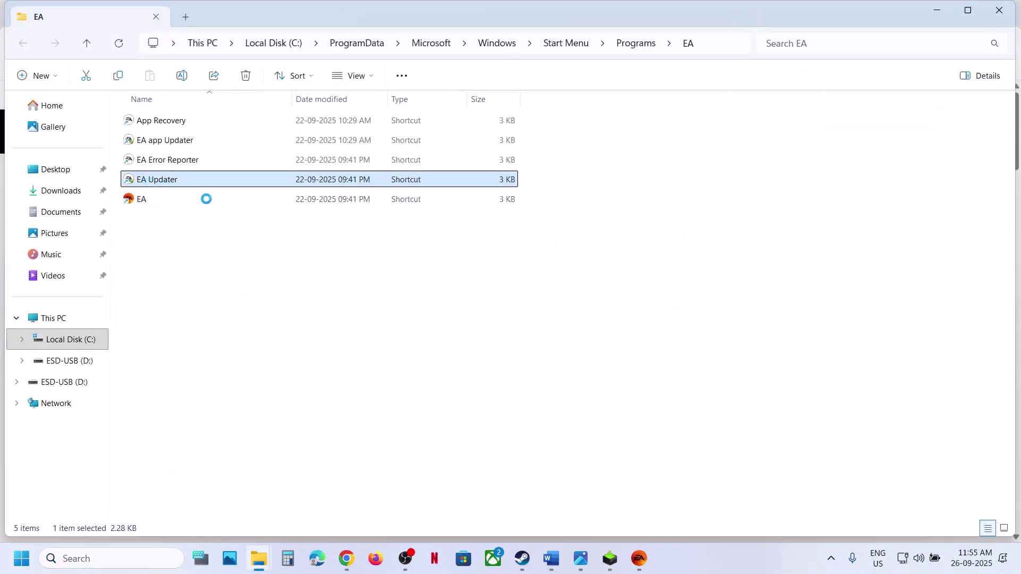
key("shift+F10")
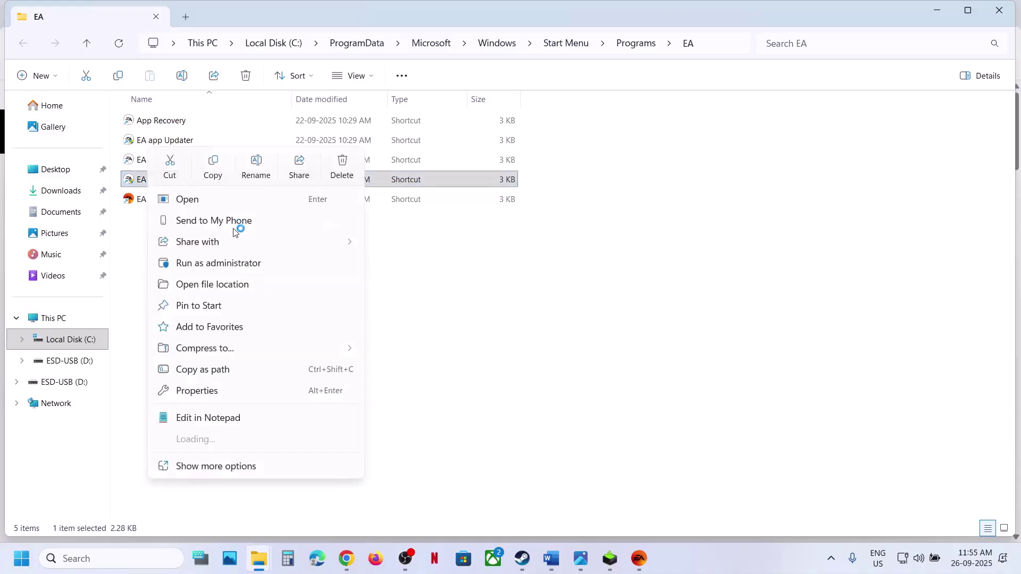
left_click(235, 264)
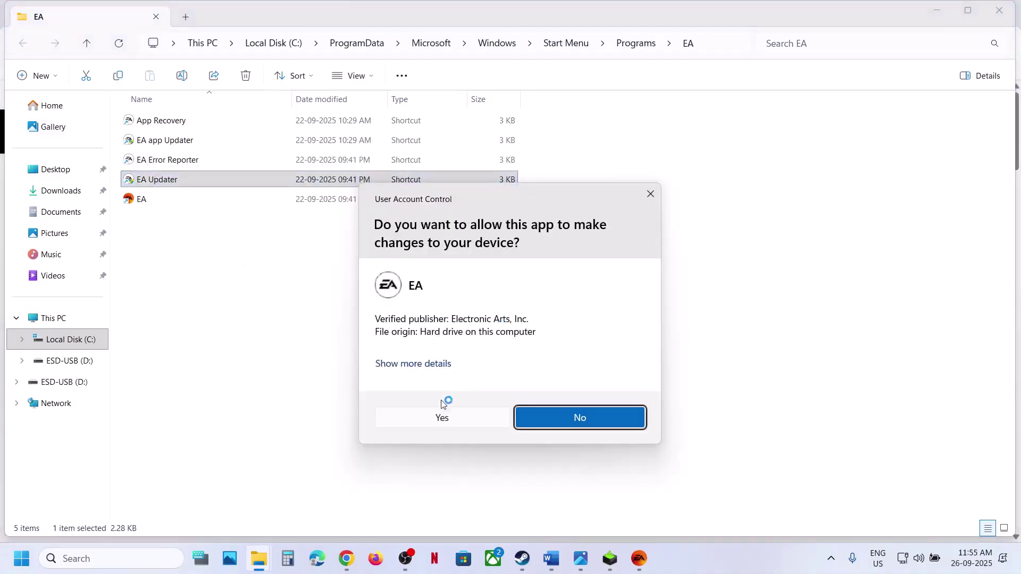
left_click(430, 420)
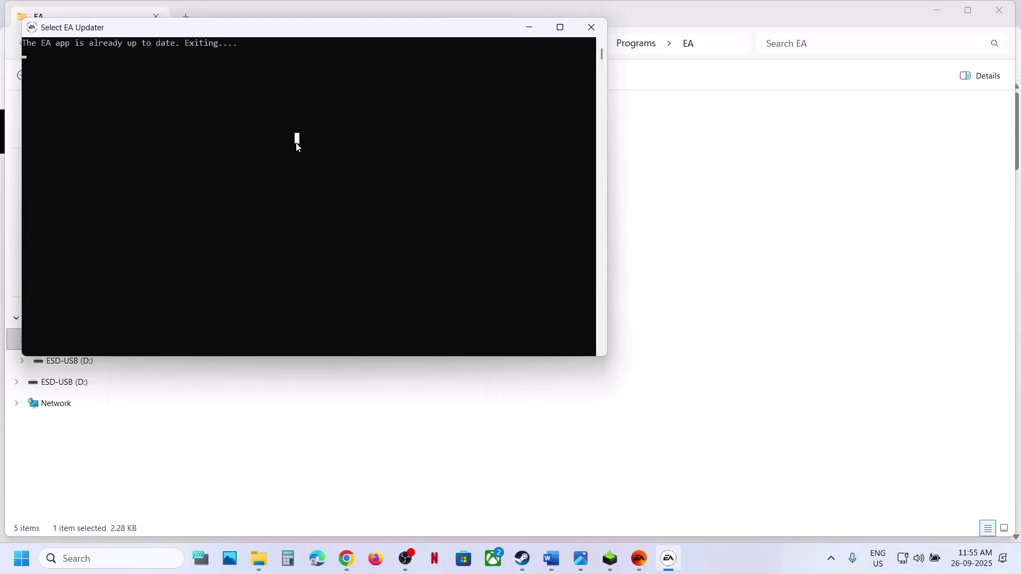
right_click(297, 147)
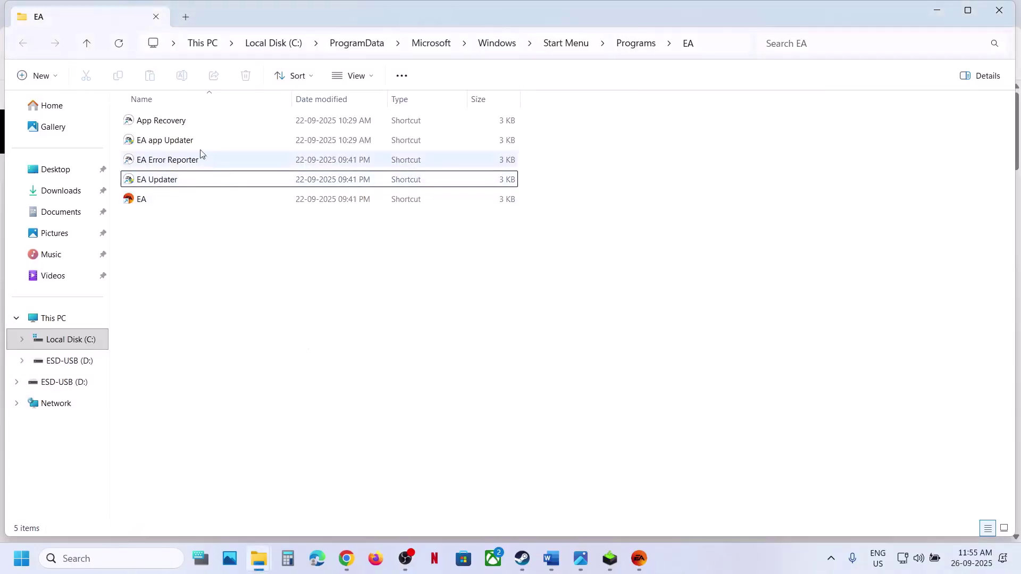
Run EA app Updater as administrator
left_click(179, 141)
right_click(179, 141)
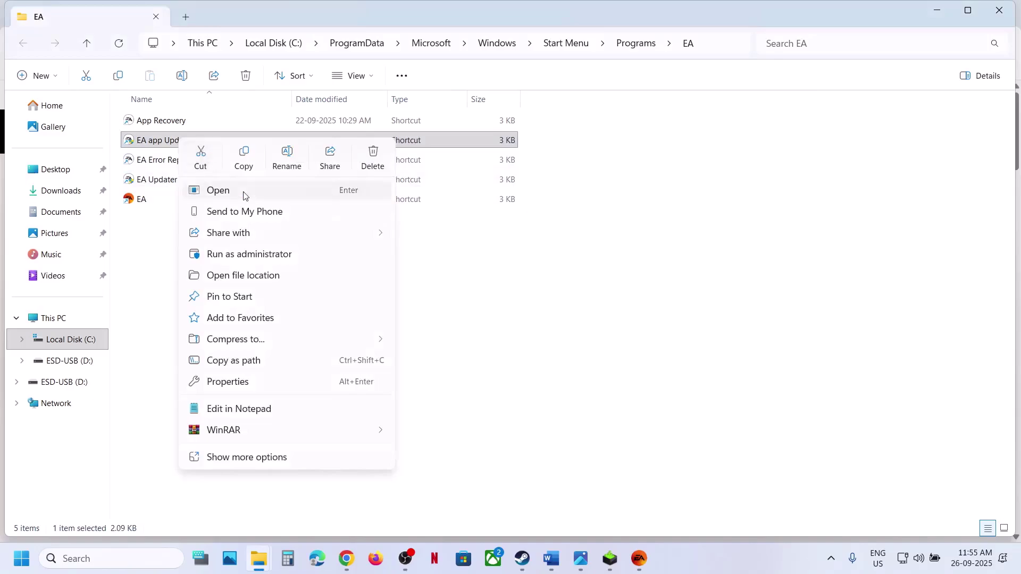
left_click(245, 255)
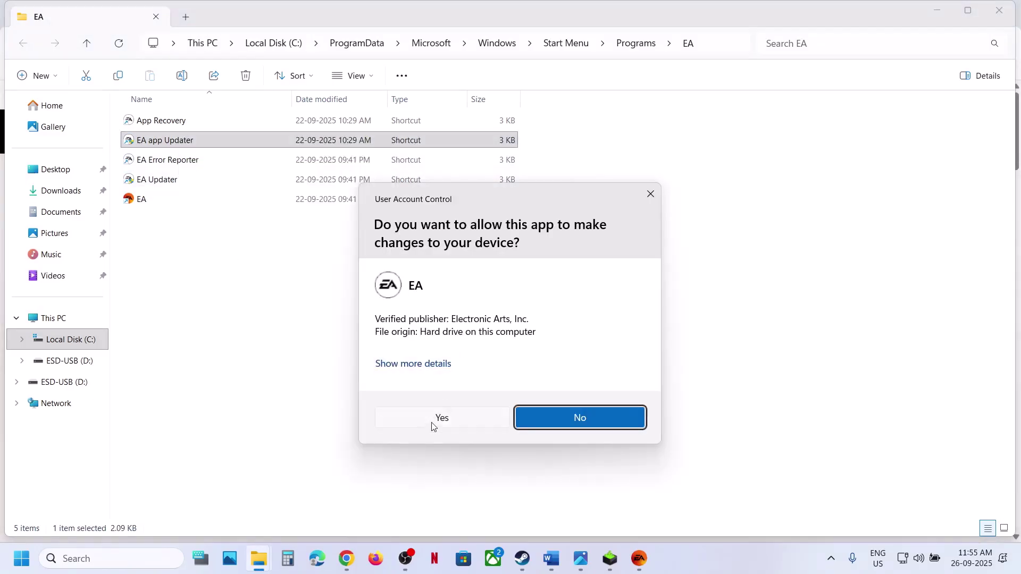
left_click(432, 423)
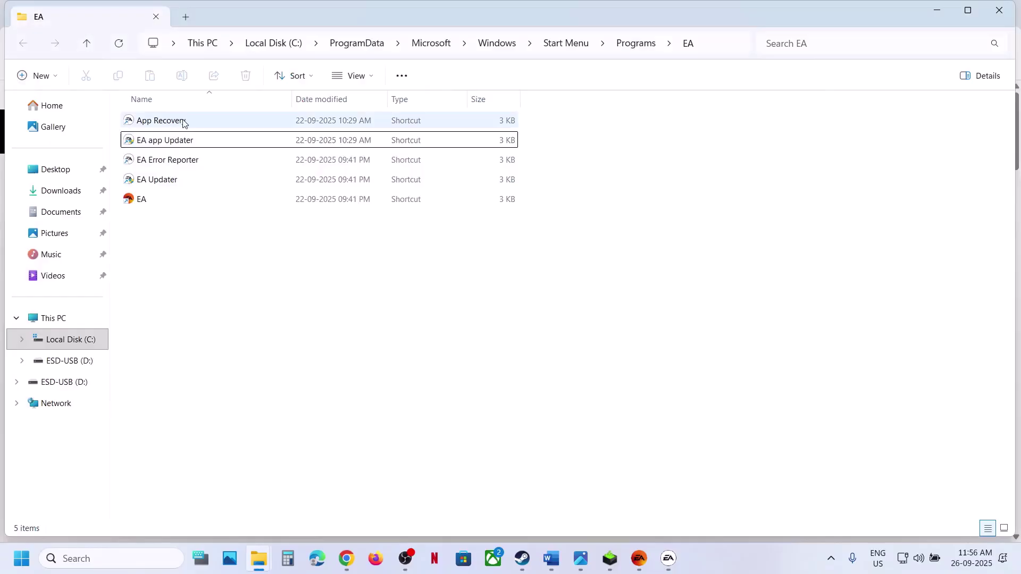
Run App Recovery as administrator and clear the EA app cache
left_click(181, 121)
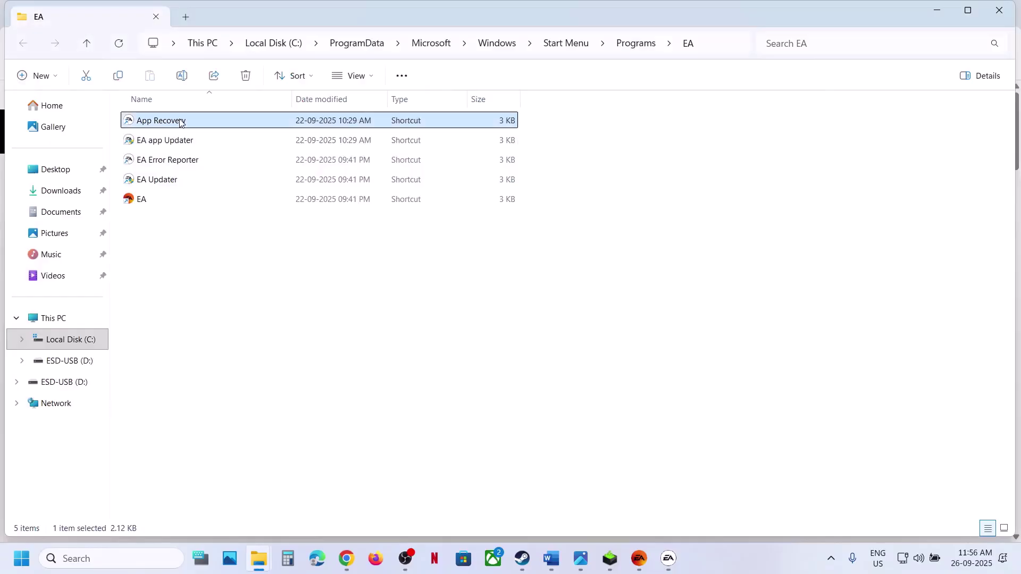
right_click(168, 123)
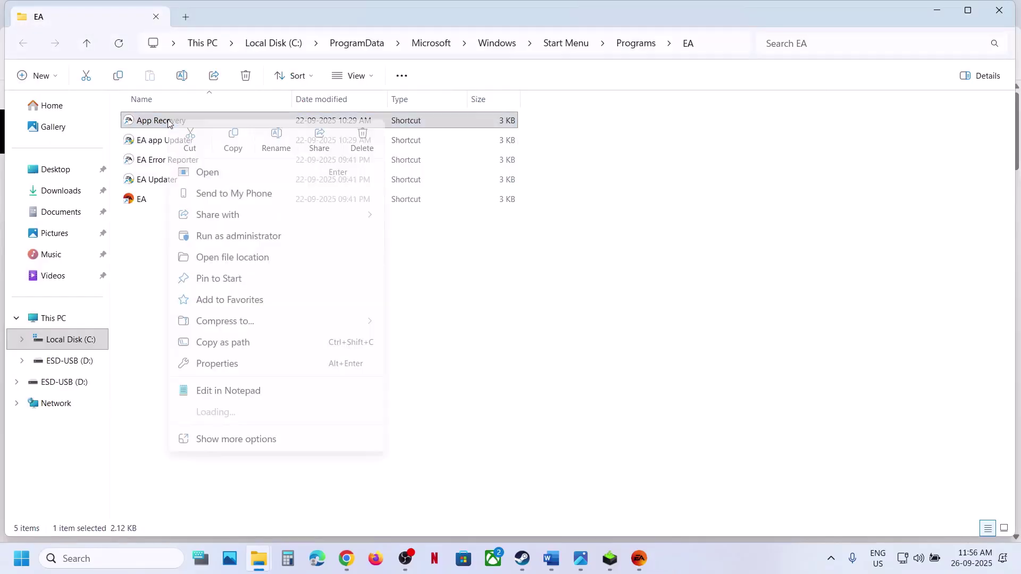
left_click(239, 236)
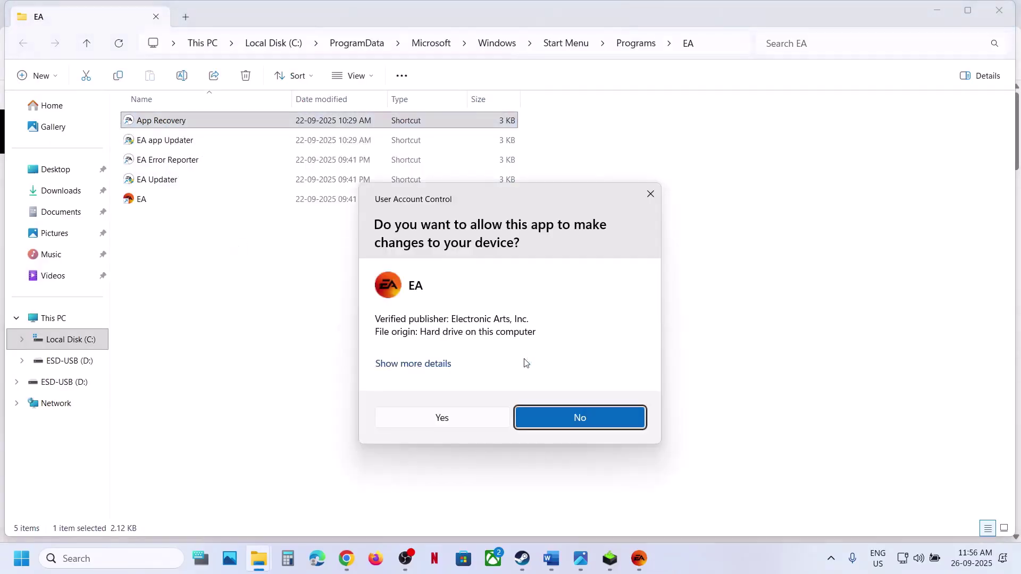
left_click(432, 420)
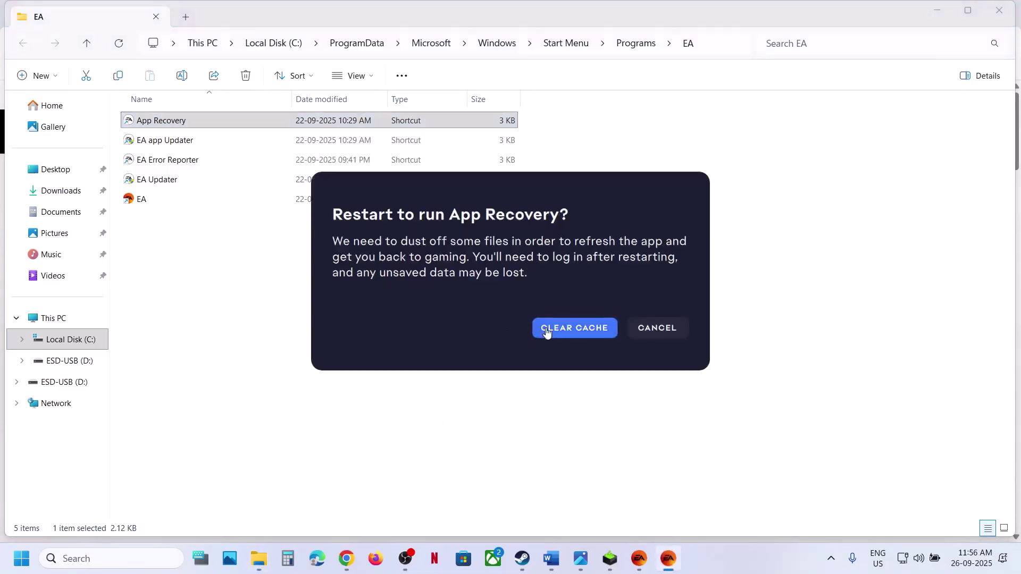
left_click(548, 332)
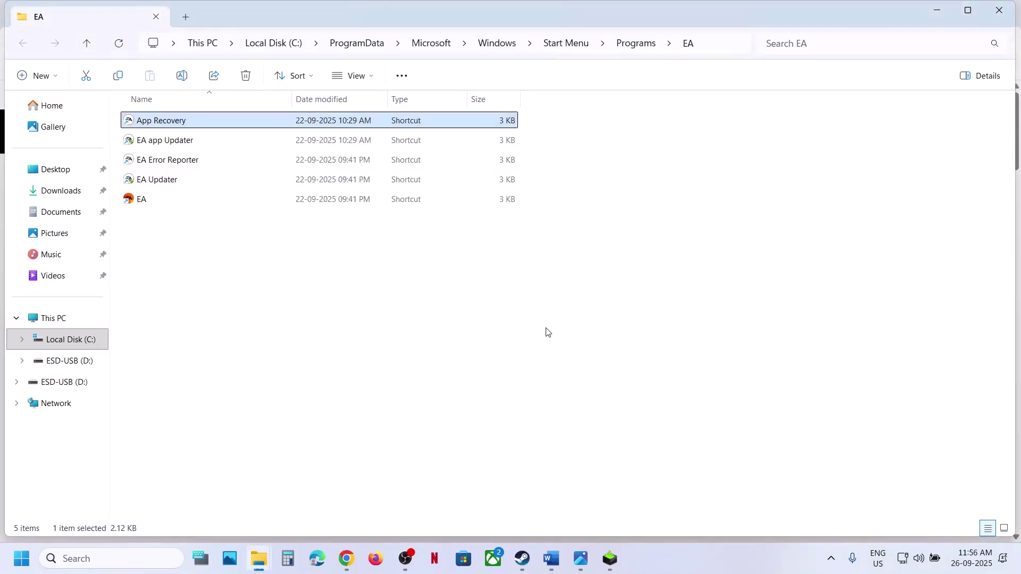
Highlight 'EA App' in Step 12 of the Word checklist
left_click(552, 558)
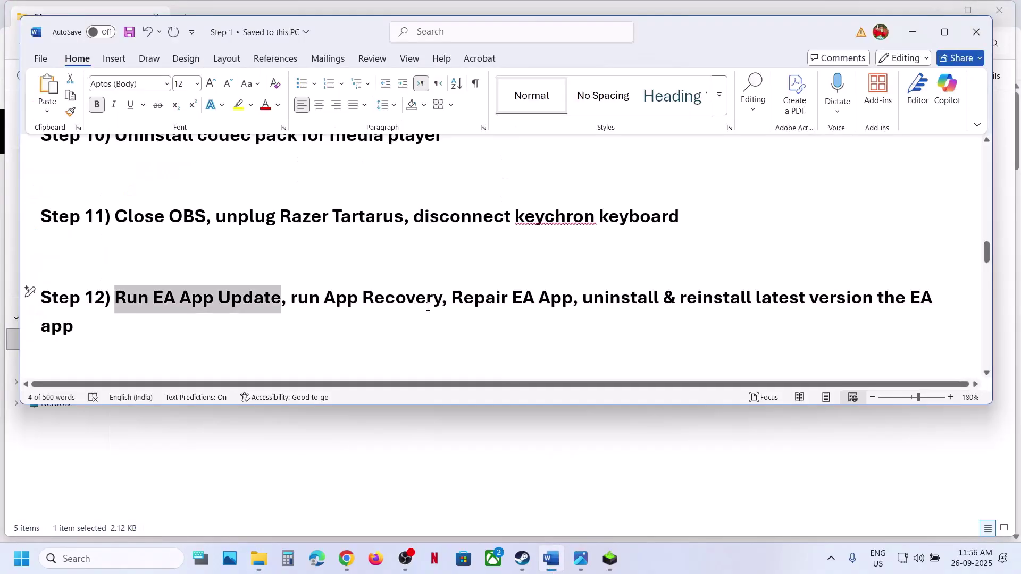
left_click(476, 301)
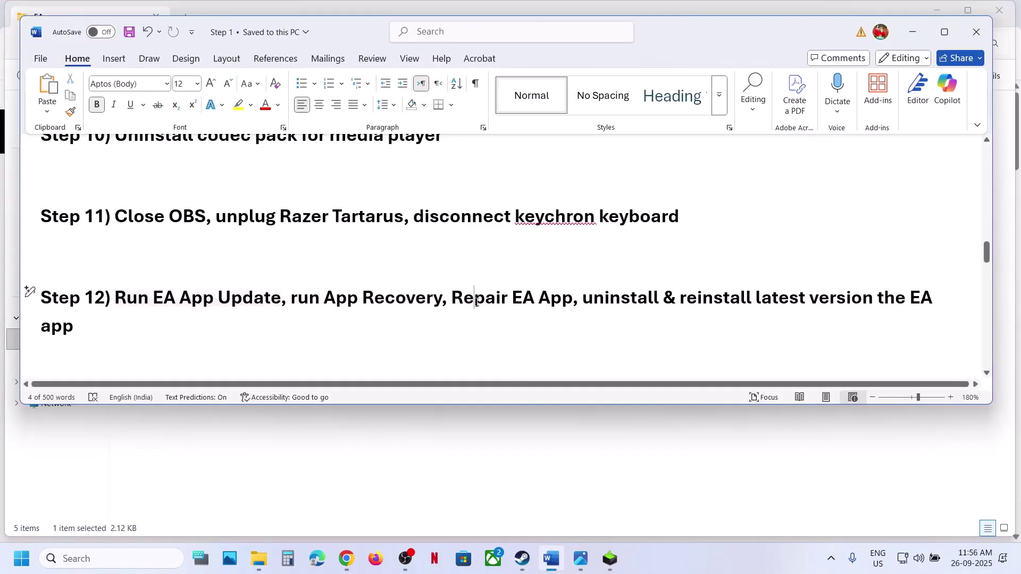
left_click_drag(514, 299, 564, 301)
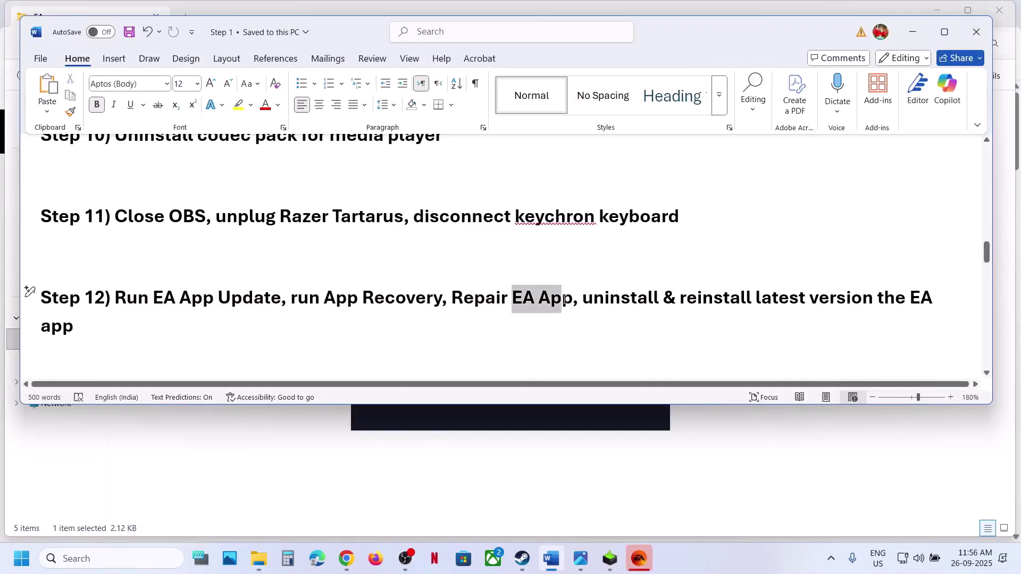
left_click(347, 559)
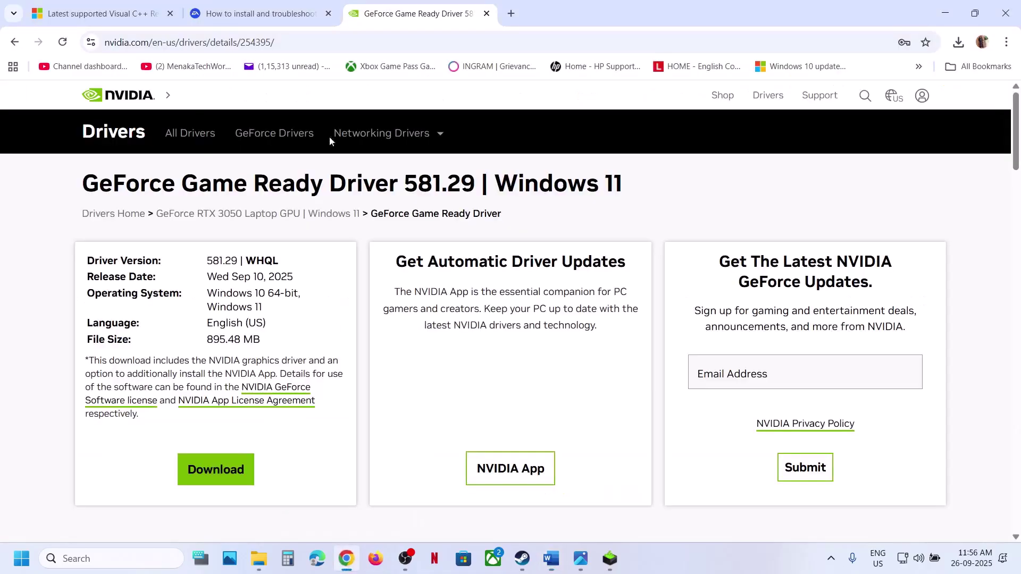
Search EA App in a new tab, download the EA app for Windows, and choose Repair
left_click(509, 15)
type("EA App")
key("Return")
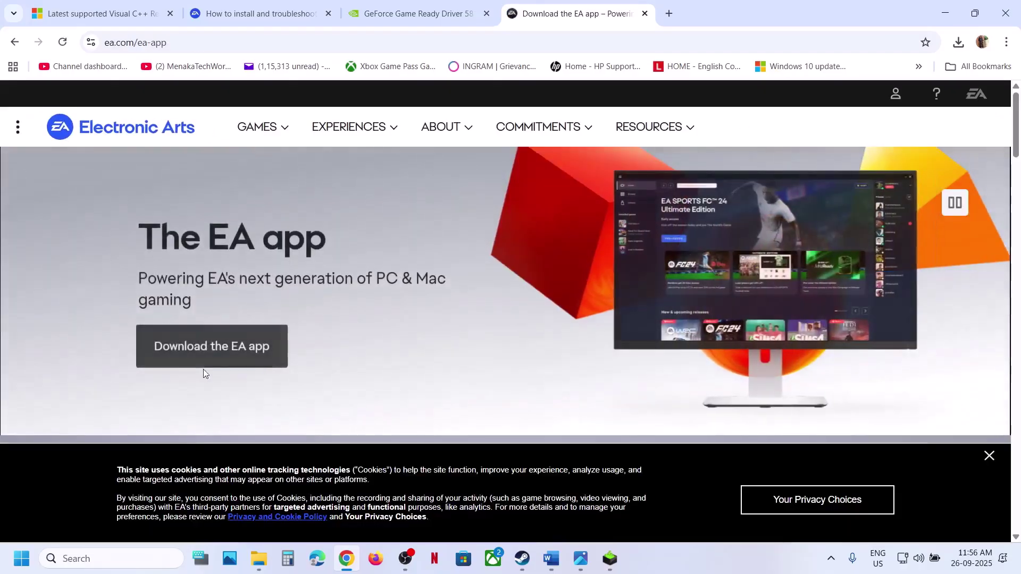
left_click(197, 354)
left_click(391, 314)
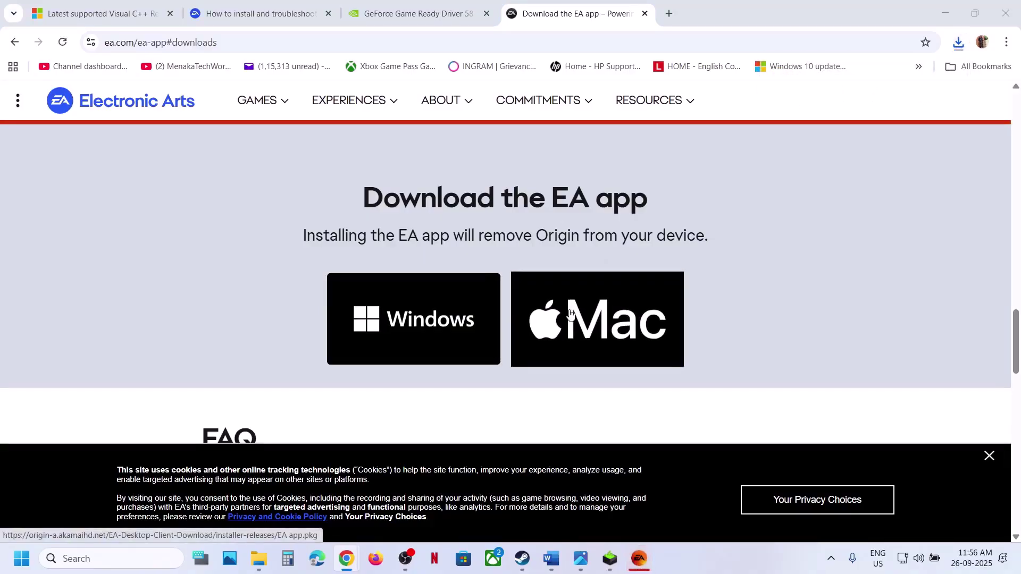
left_click(570, 330)
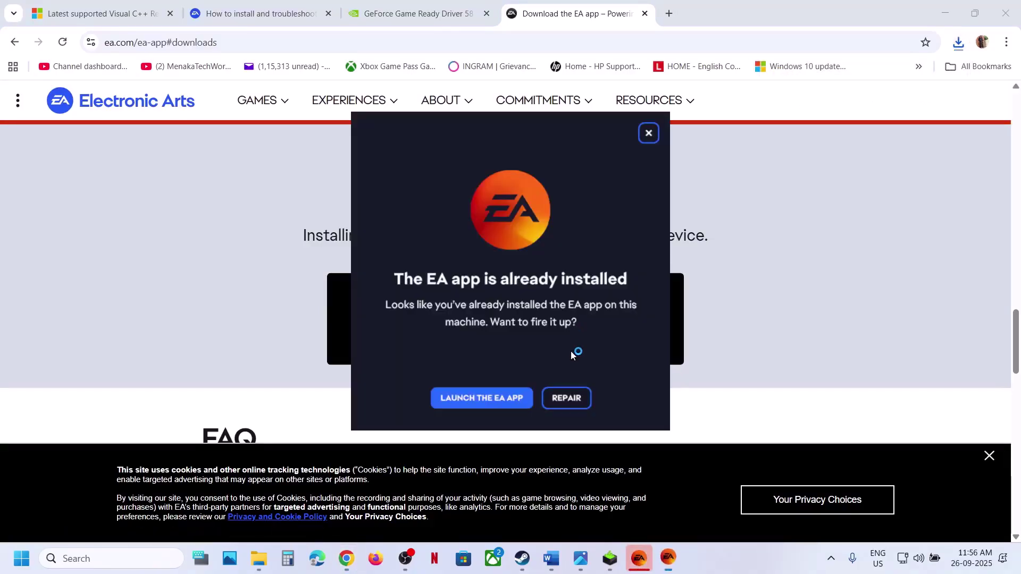
left_click(567, 397)
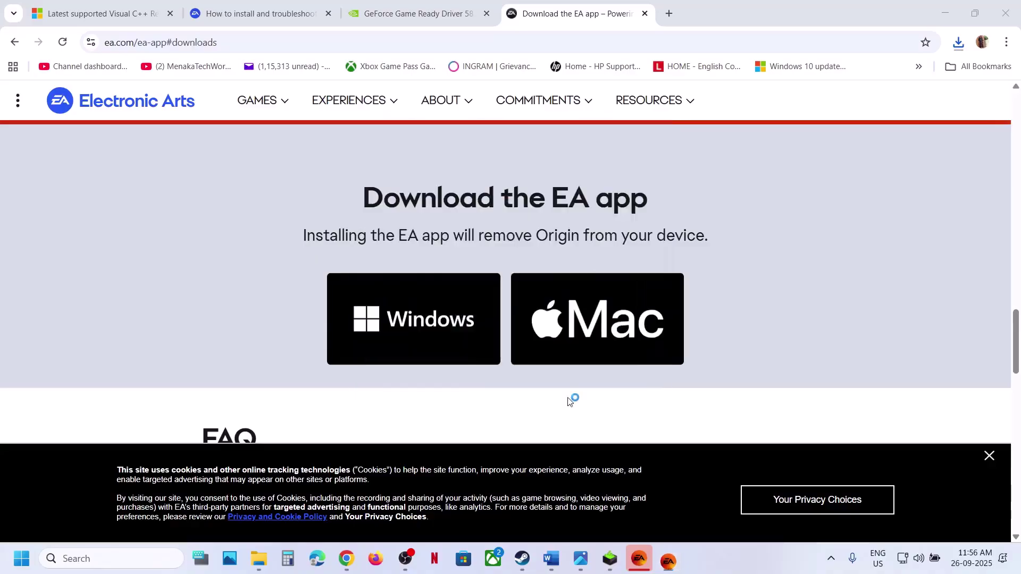
left_click(450, 393)
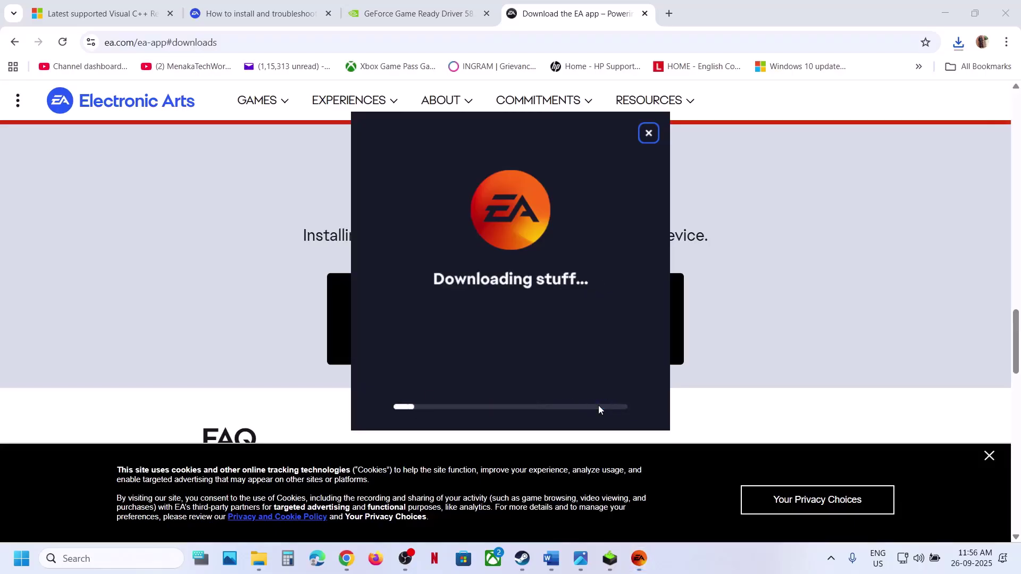
left_click(554, 567)
scroll(375, 321, "down", 3)
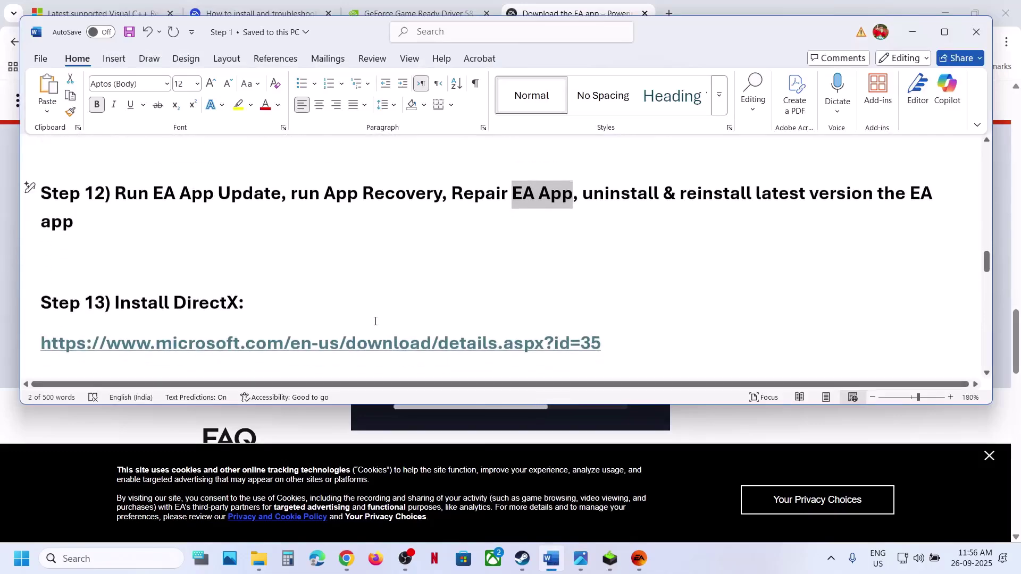
Download and run the DirectX End-User Runtime web installer, accepting the licence and skipping the Bing Bar offer
left_click(353, 315, "ctrl")
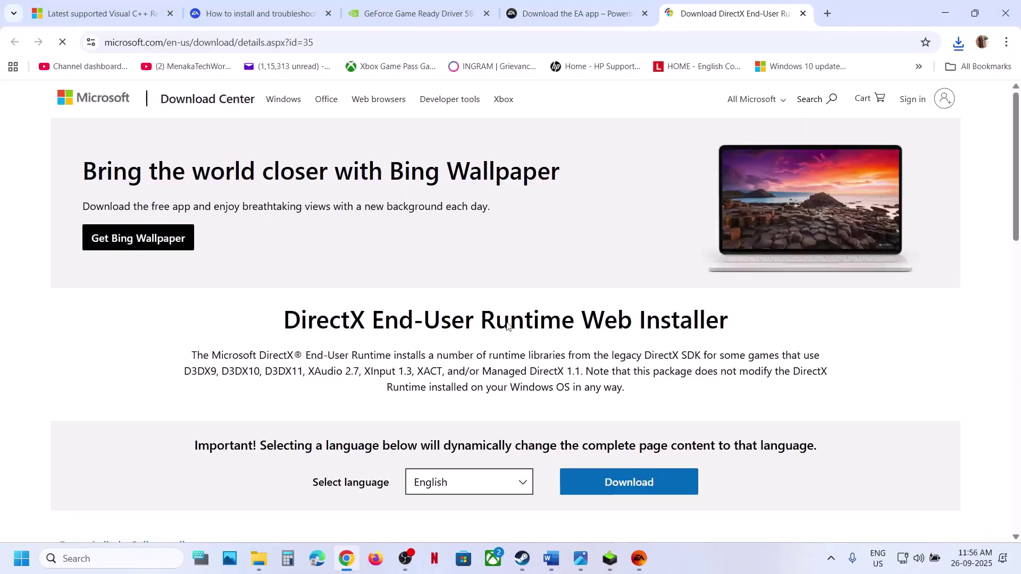
scroll(507, 327, "down", 3)
left_click(653, 287)
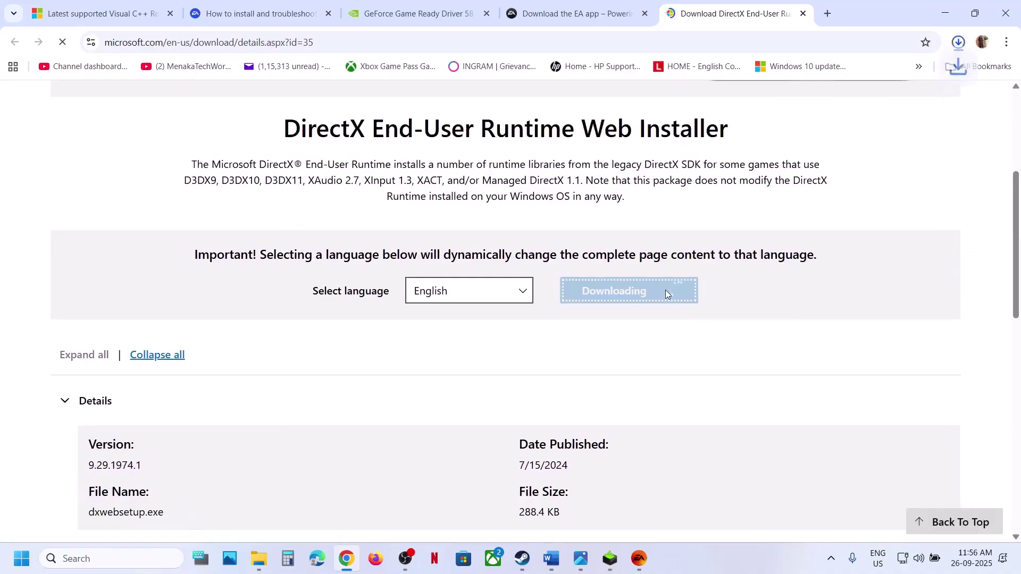
left_click(862, 79)
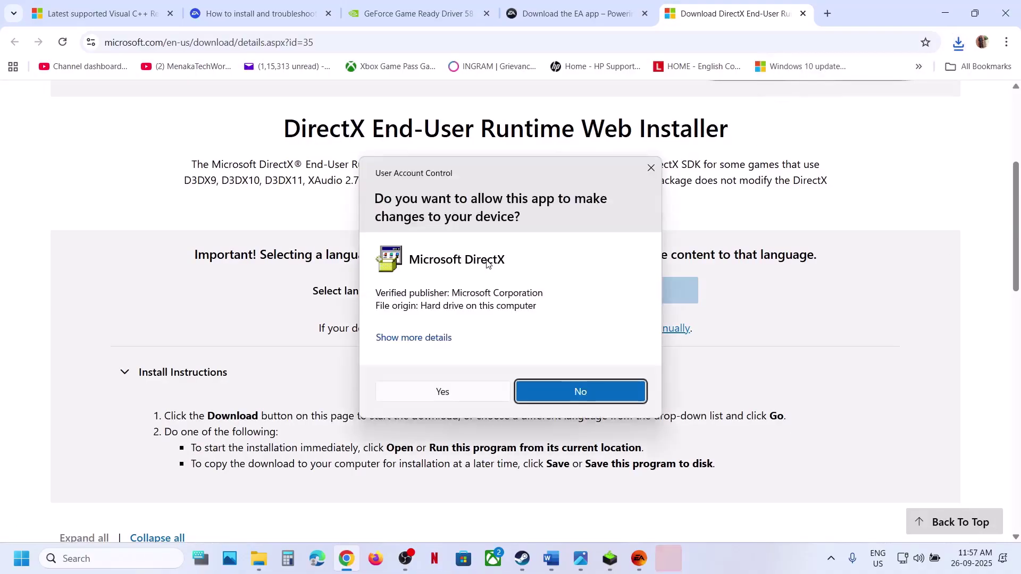
left_click(441, 392)
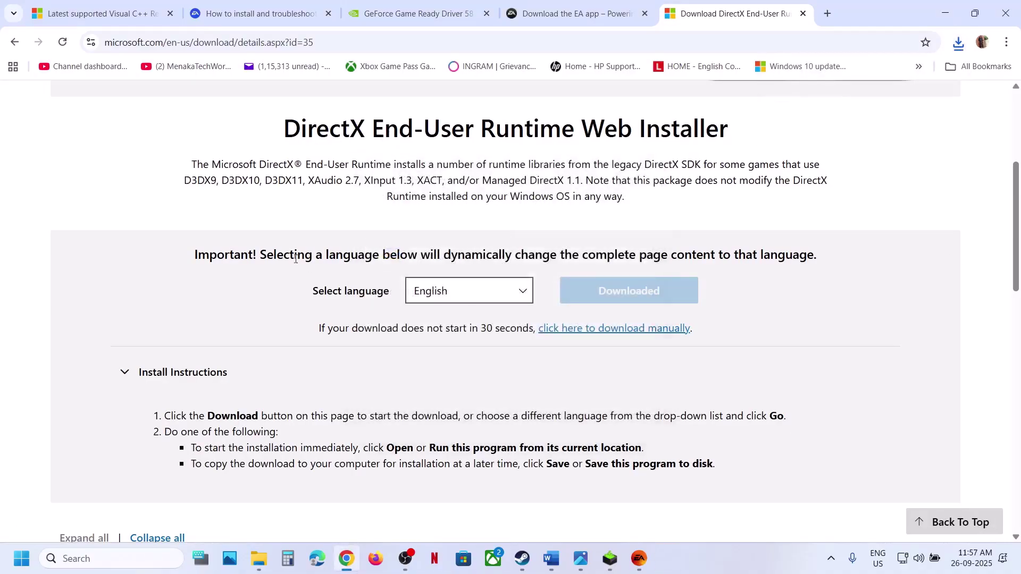
left_click(228, 279)
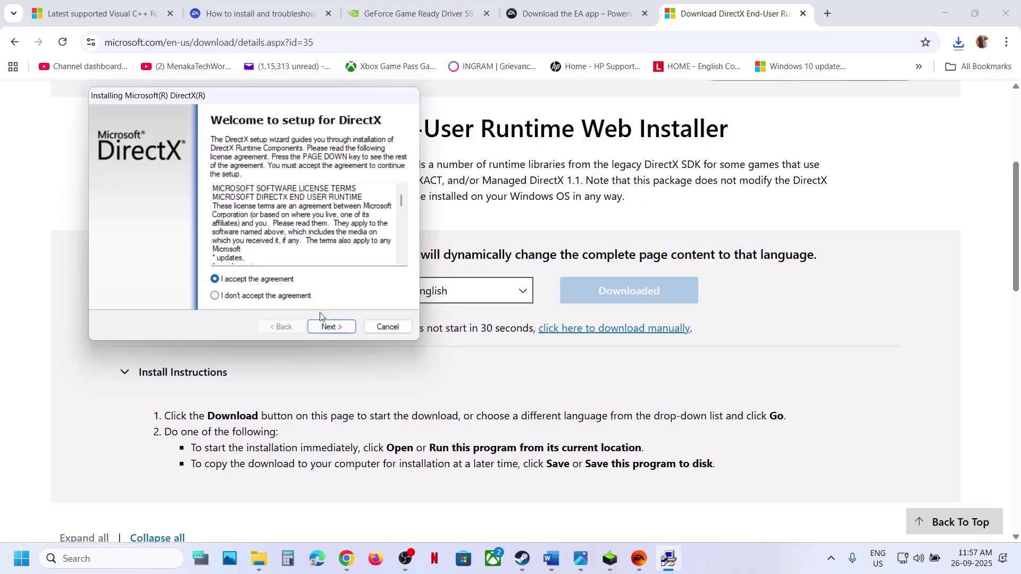
key("Return")
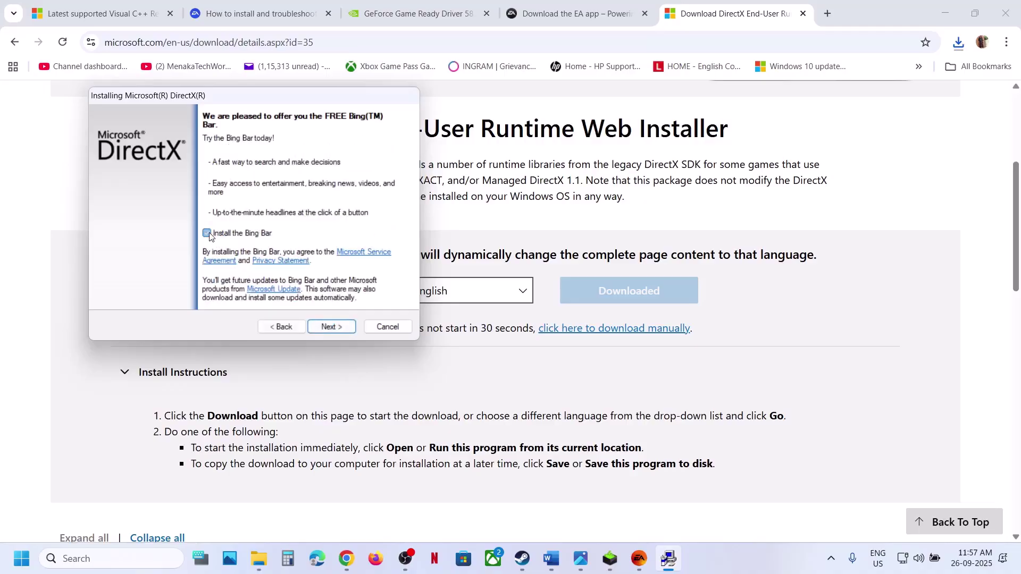
left_click(334, 325)
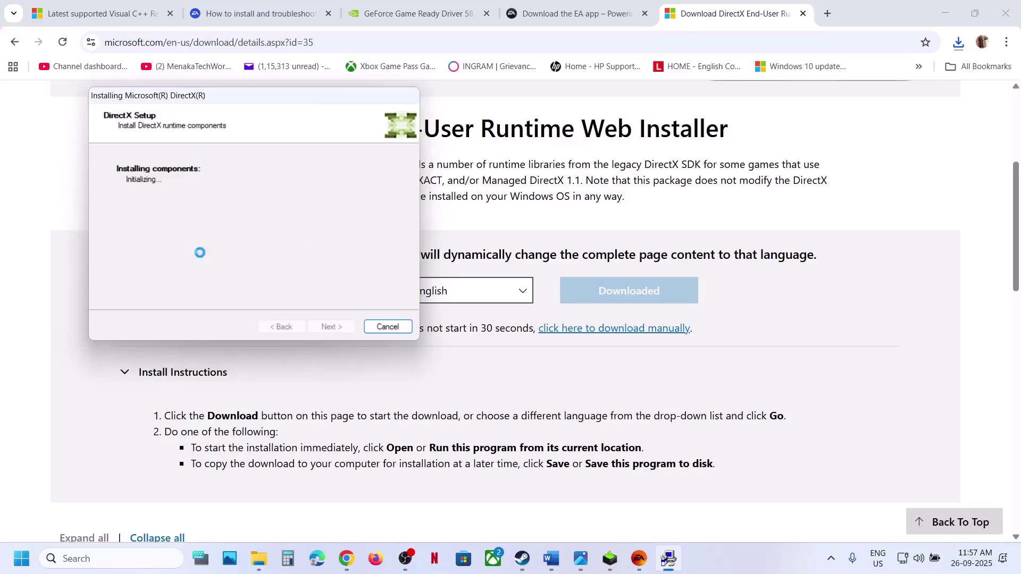
left_click(22, 559)
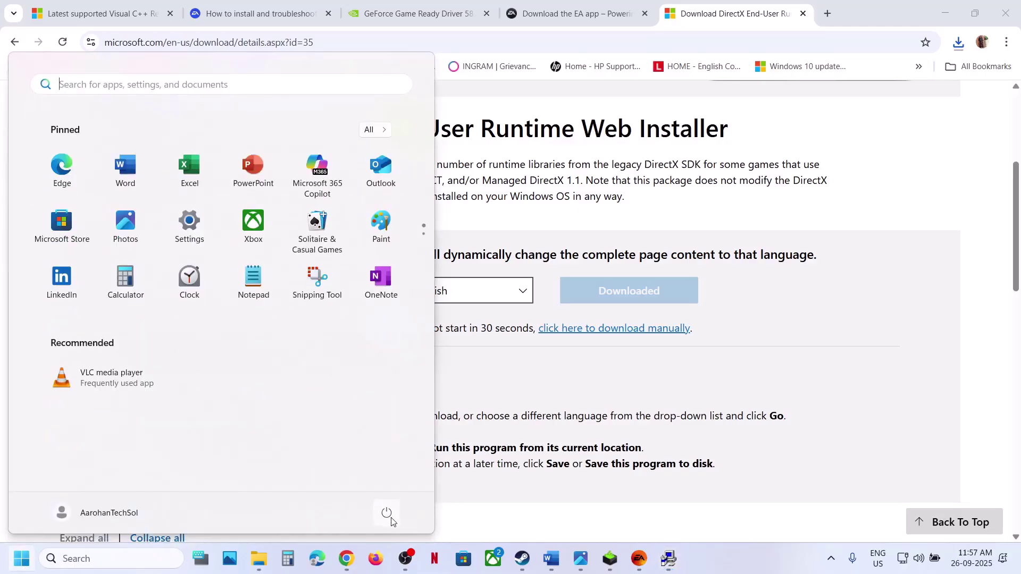
Highlight the notes' advice to run EA App/Steam as an administrator, then check Steam's main menu
left_click(391, 520)
left_click(558, 559)
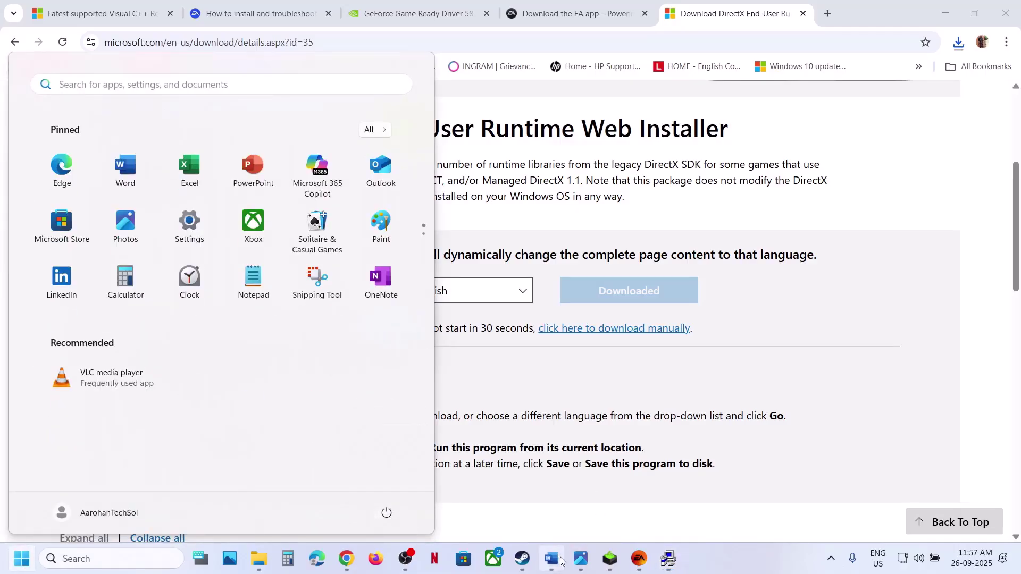
scroll(379, 224, "down", 3)
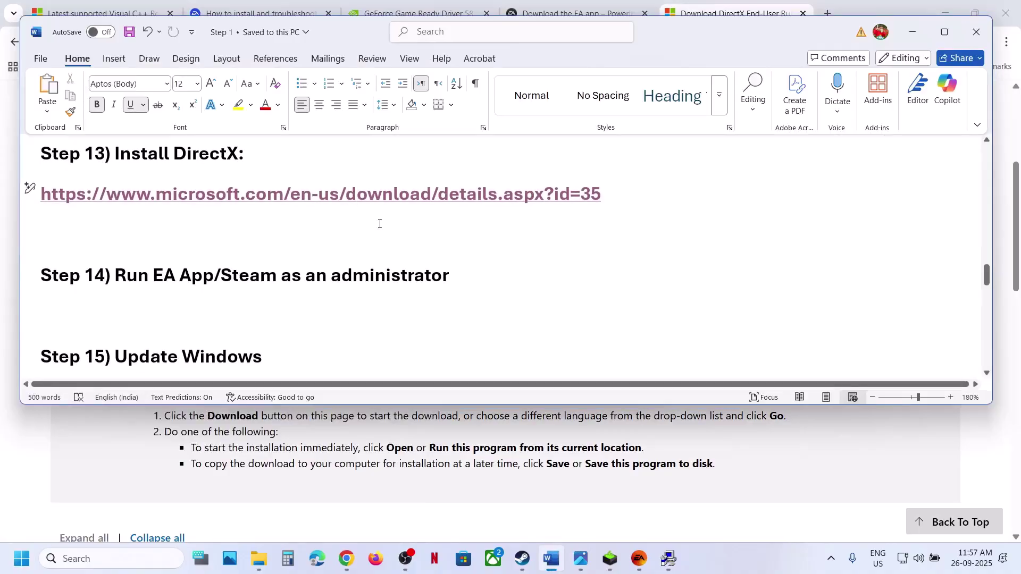
left_click_drag(185, 275, 429, 288)
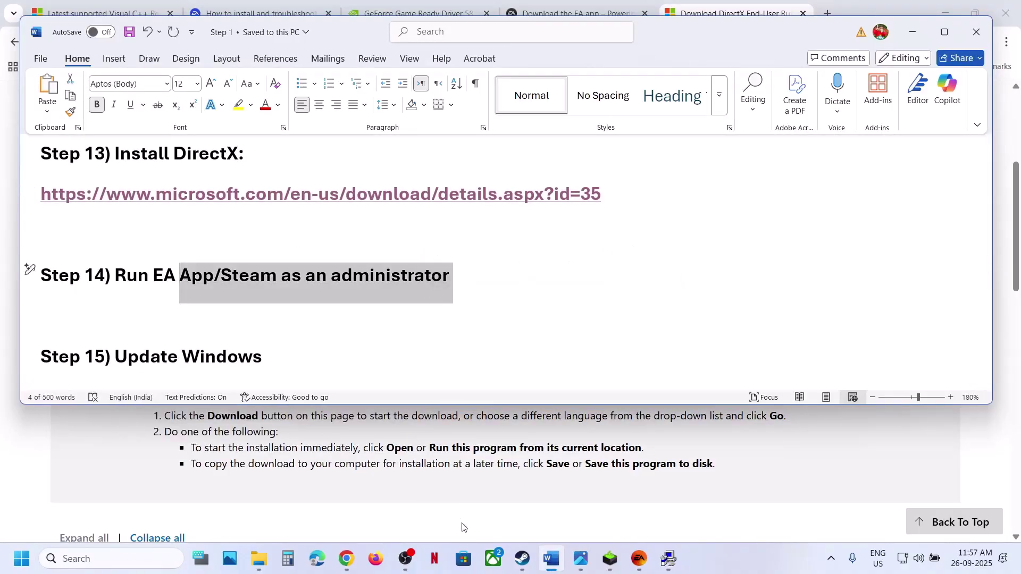
left_click(522, 559)
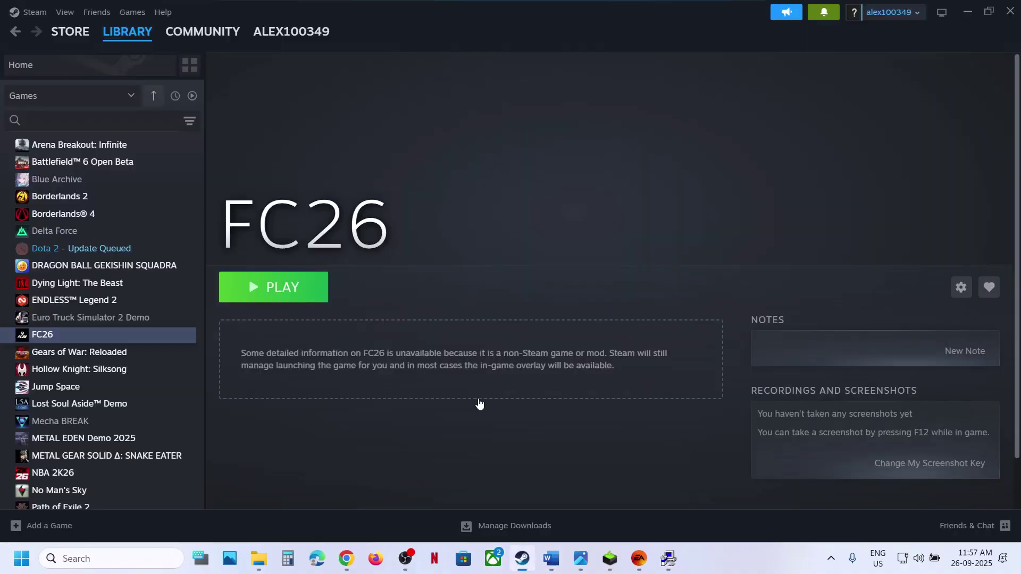
left_click(28, 12)
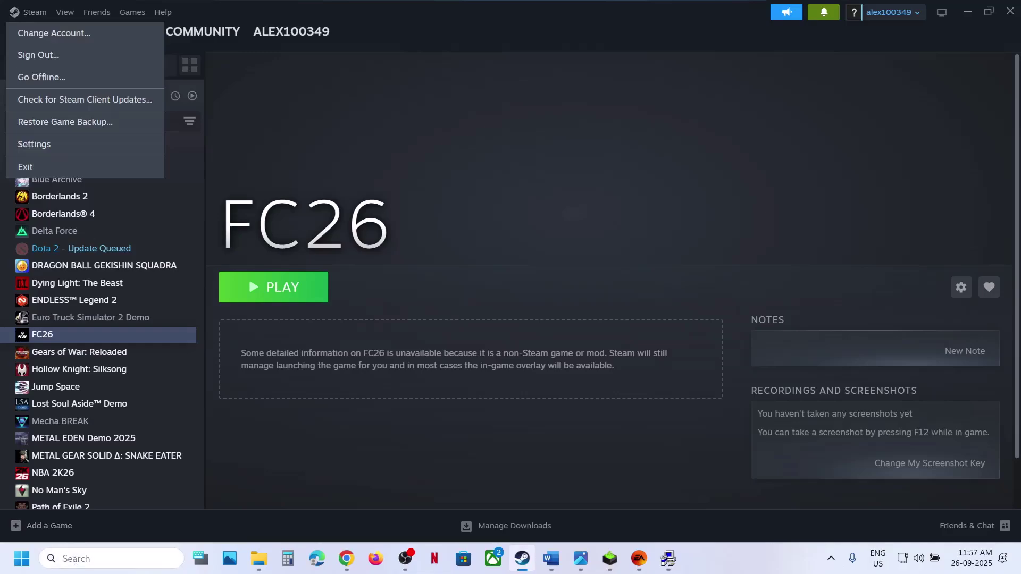
Find the Run as administrator option for Steam and the EA app through Windows search
left_click(75, 560)
type("steam")
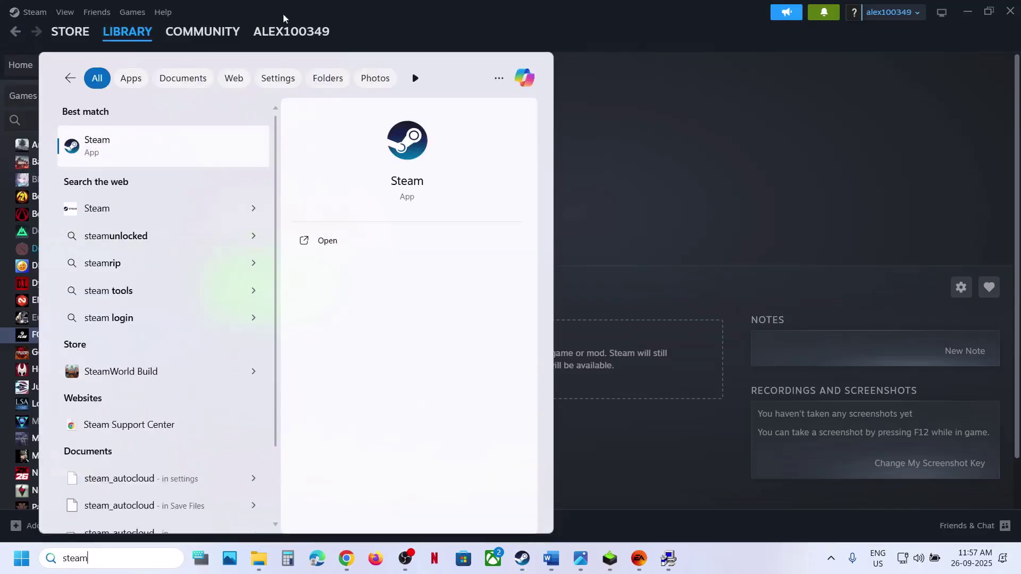
right_click(126, 137)
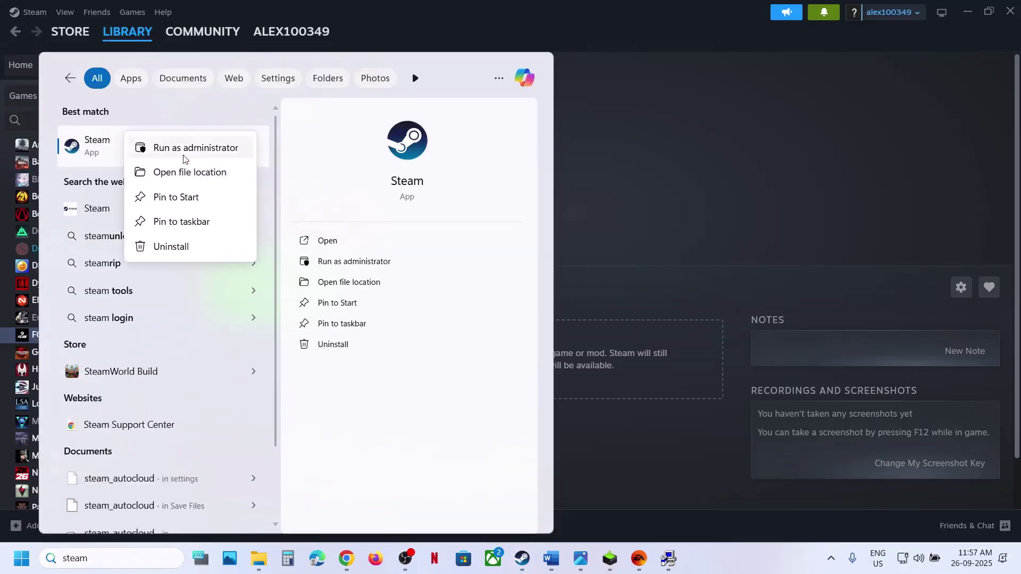
left_click(147, 559)
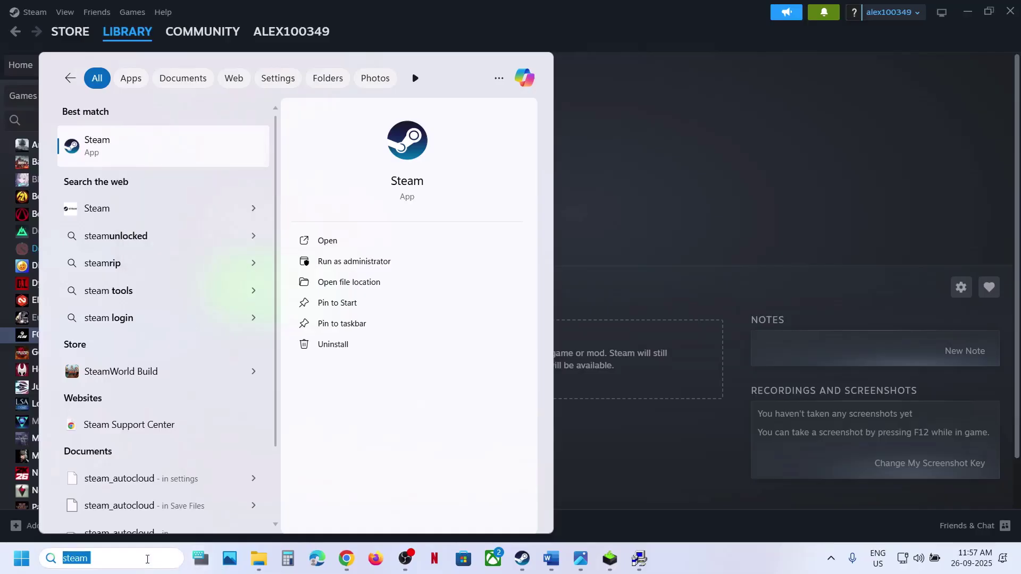
type("ea")
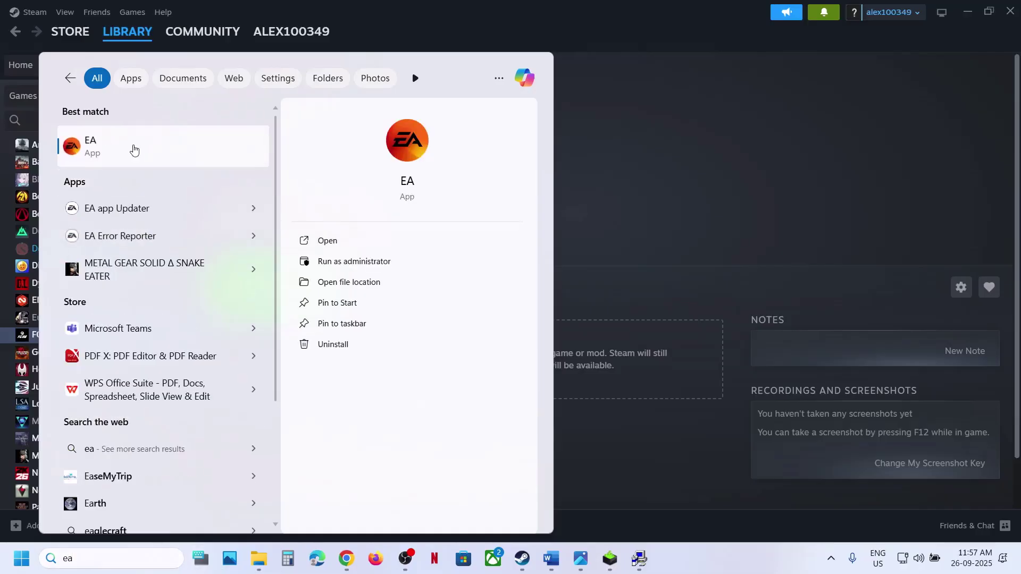
right_click(134, 151)
left_click(585, 205)
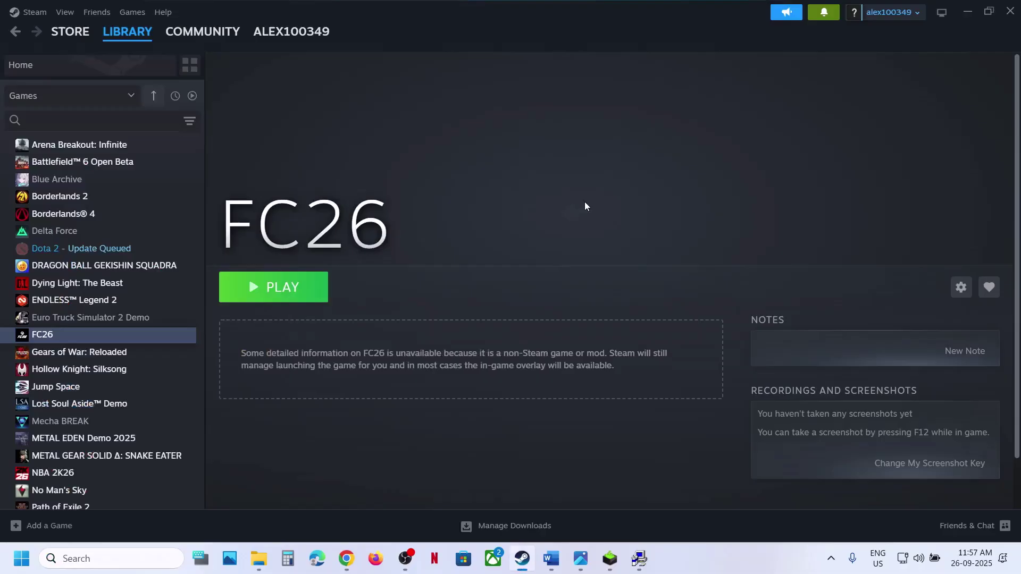
left_click(560, 567)
scroll(394, 308, "down", 1)
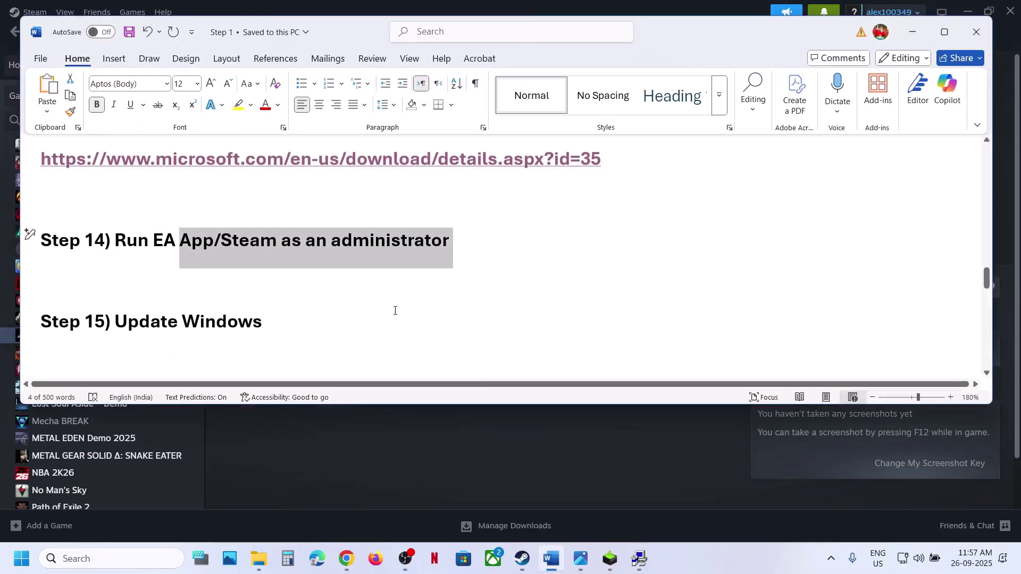
key("super+i")
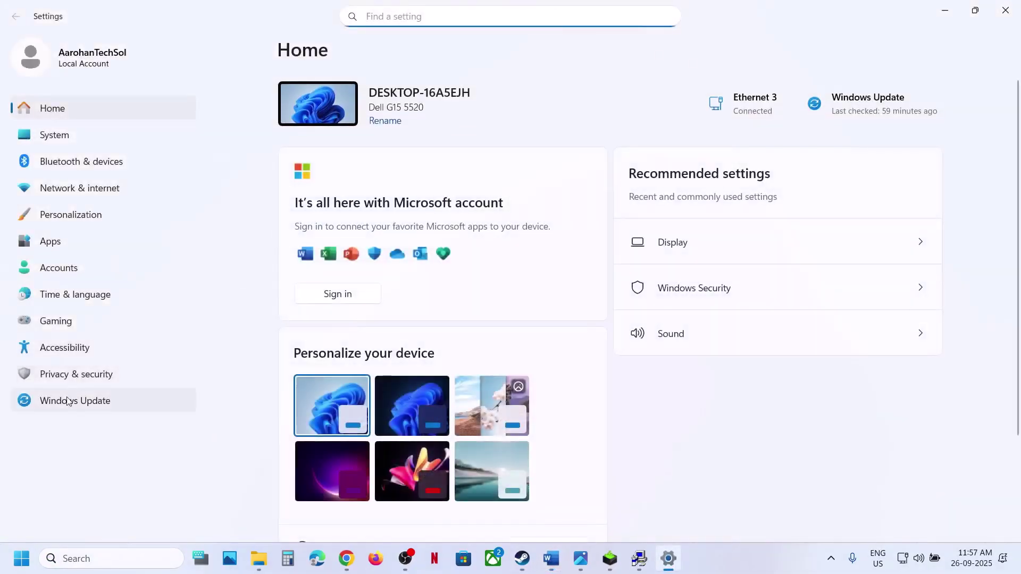
Run Check for updates on the Windows Update page, then move the notes to Step 16, Power saver mode
left_click(68, 401)
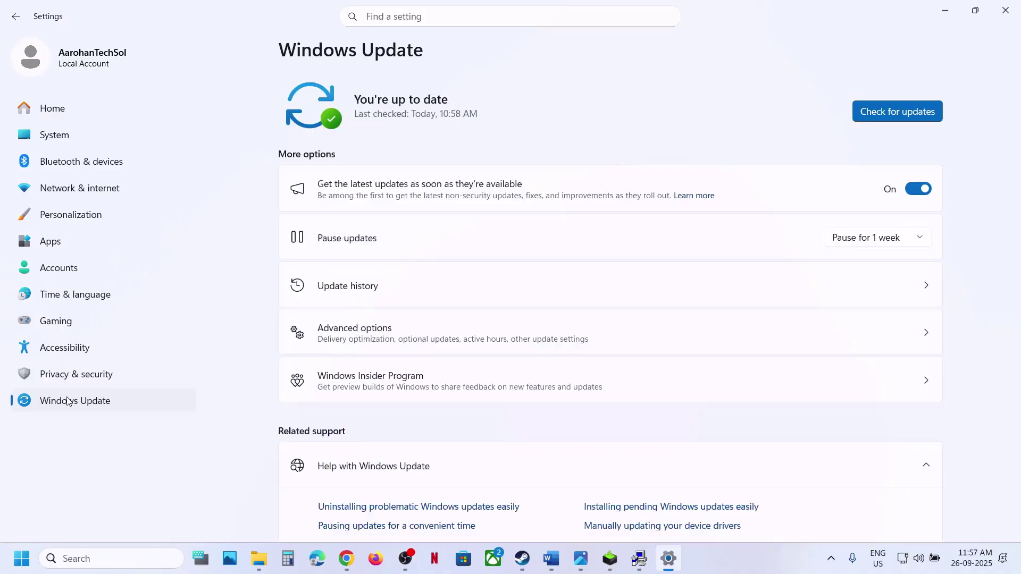
left_click(871, 112)
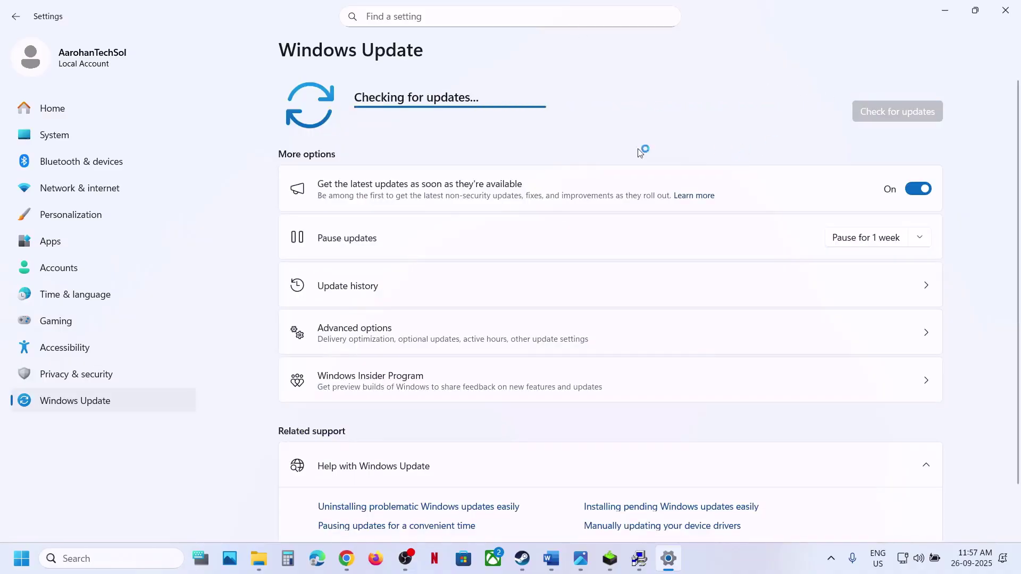
key("super")
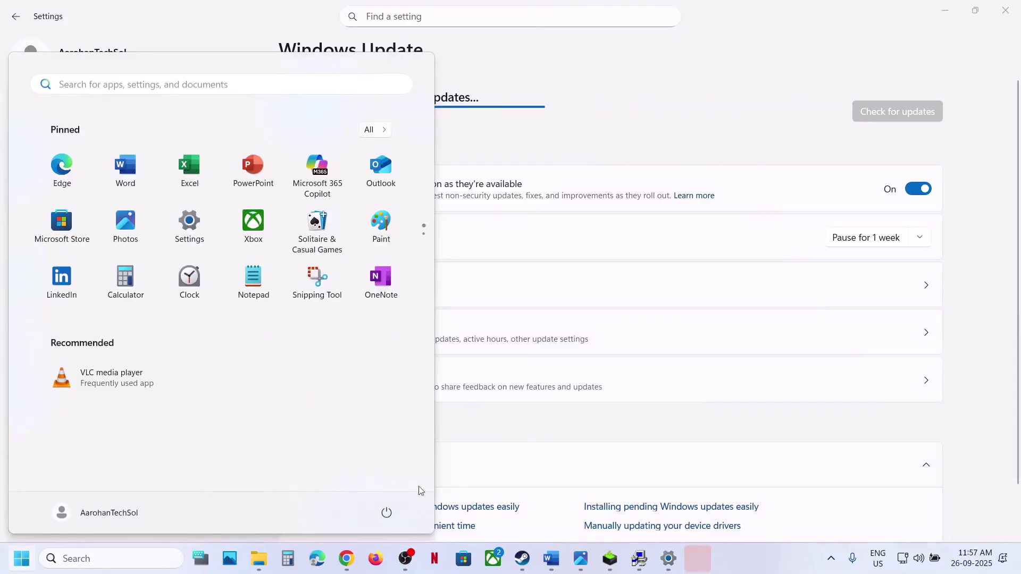
left_click(394, 512)
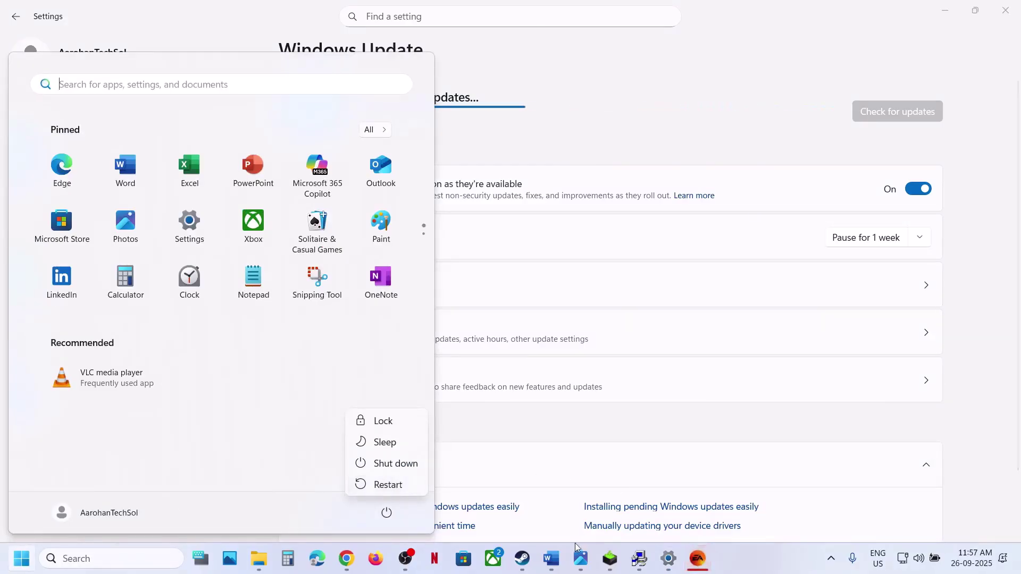
key("Escape")
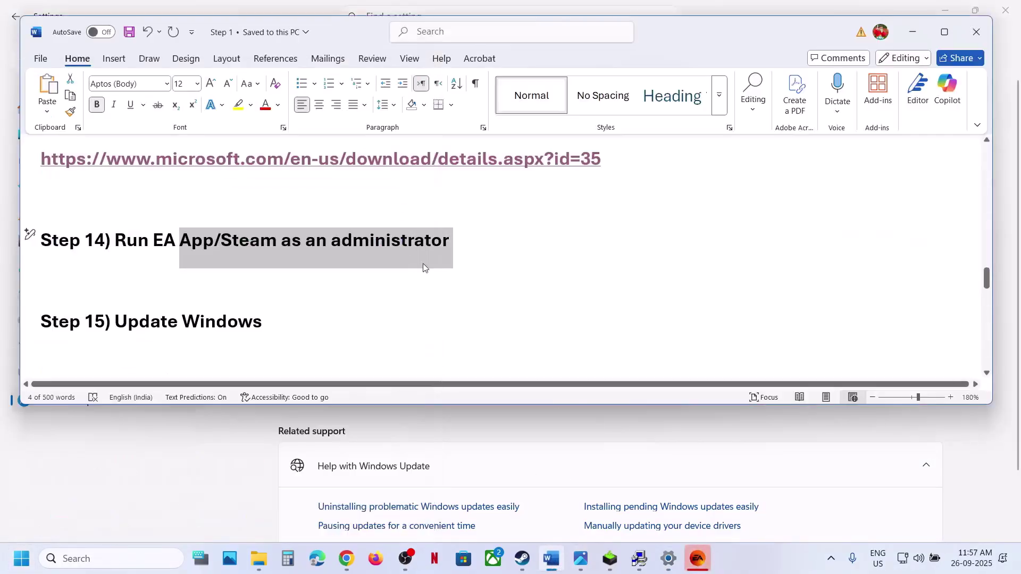
scroll(413, 262, "down", 2)
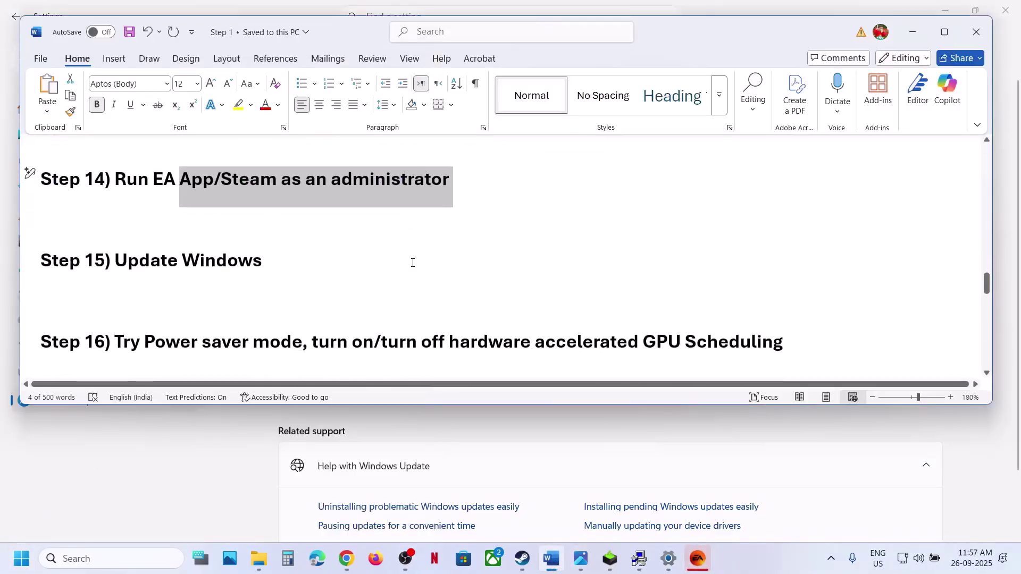
right_click(413, 262)
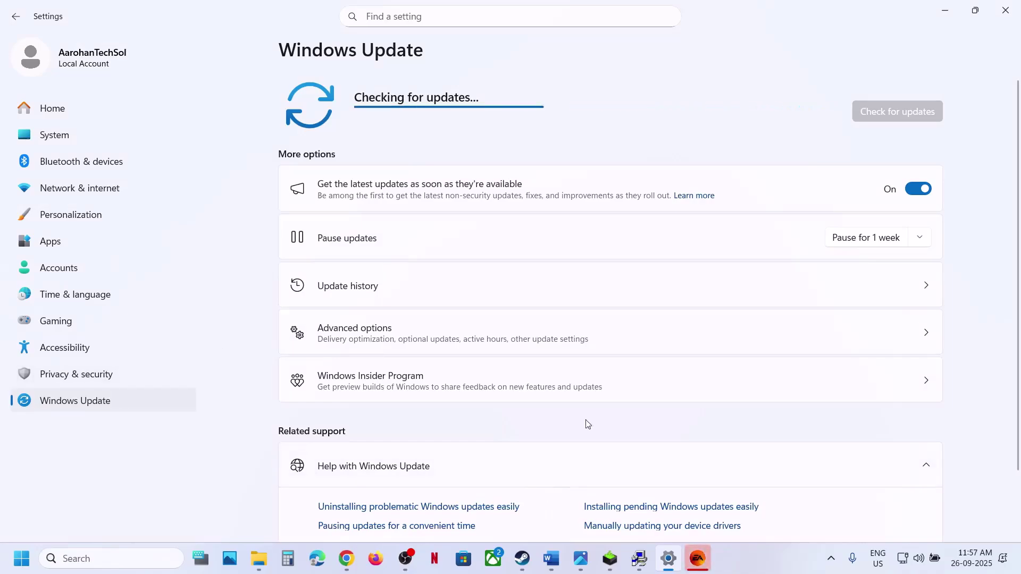
left_click(552, 559)
scroll(330, 349, "down", 1)
scroll(330, 349, "down", 1)
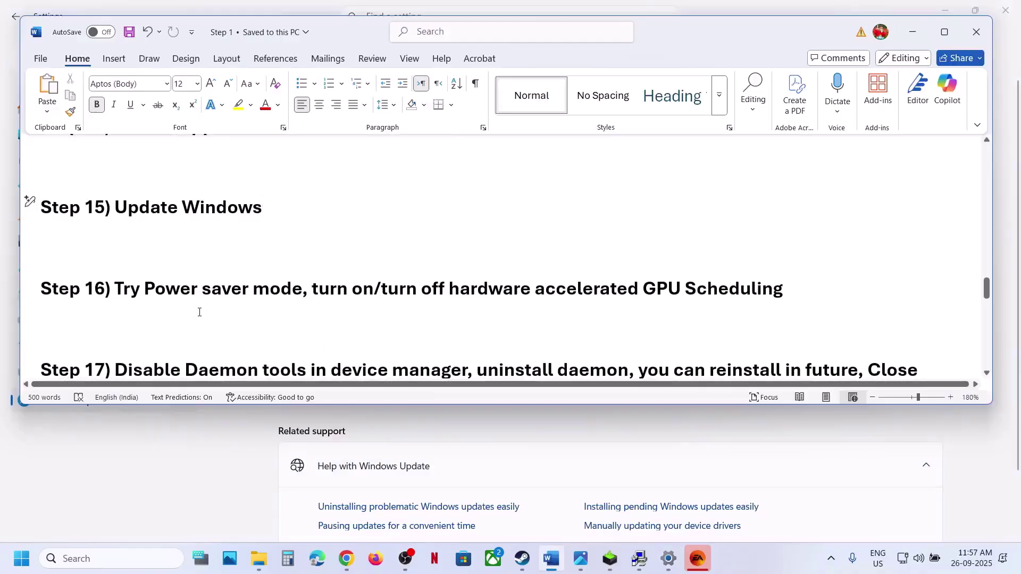
Open Control Panel > Hardware and Sound > Power Options, then view the Power Saver.jpg image
left_click(110, 559)
type("control")
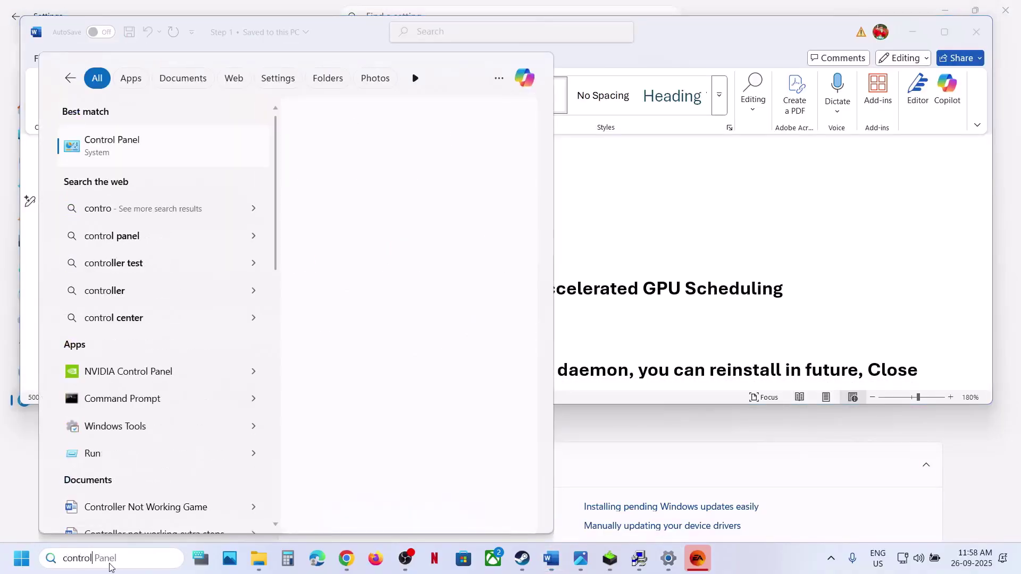
key("Return")
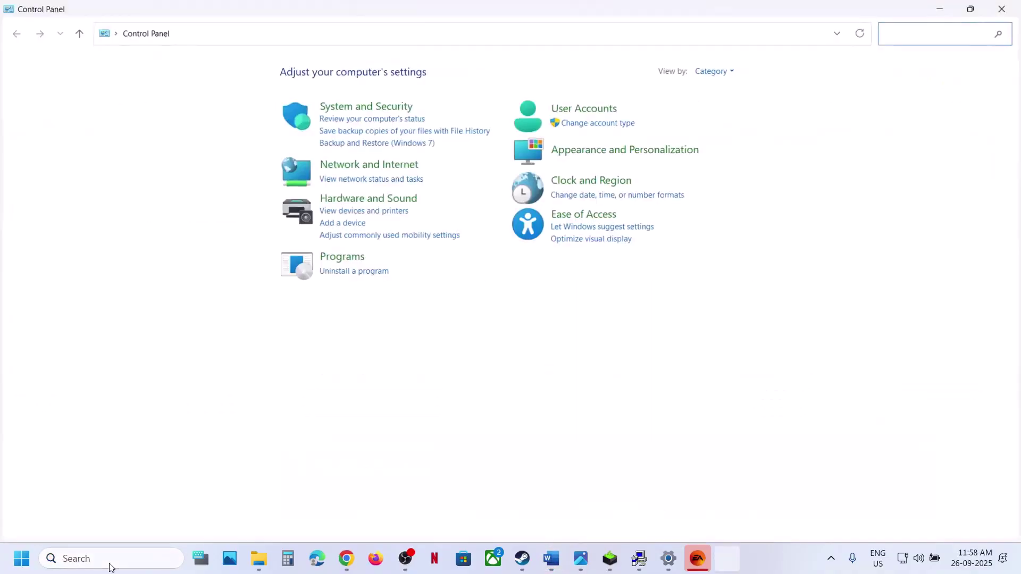
left_click(788, 564)
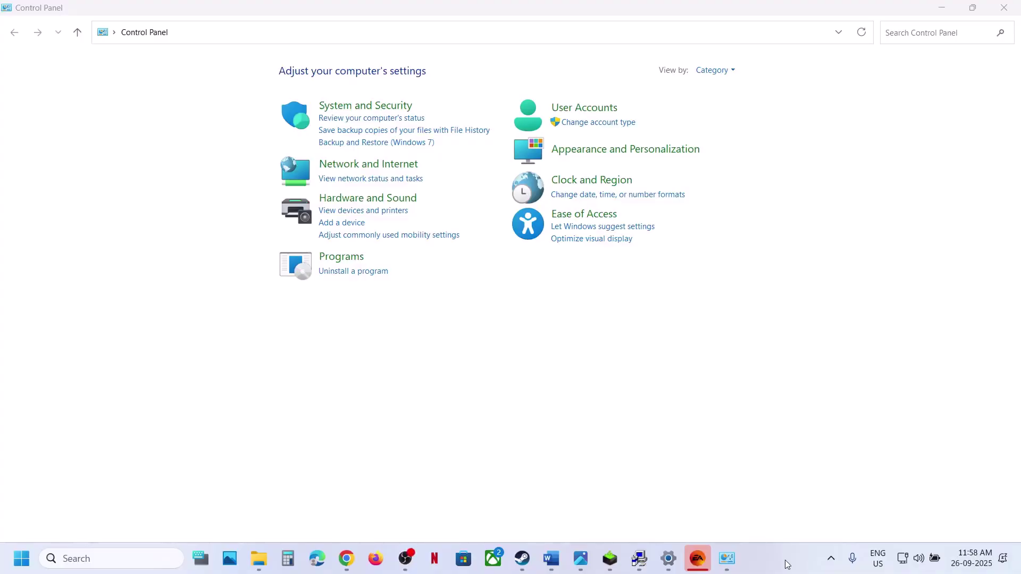
left_click(359, 202)
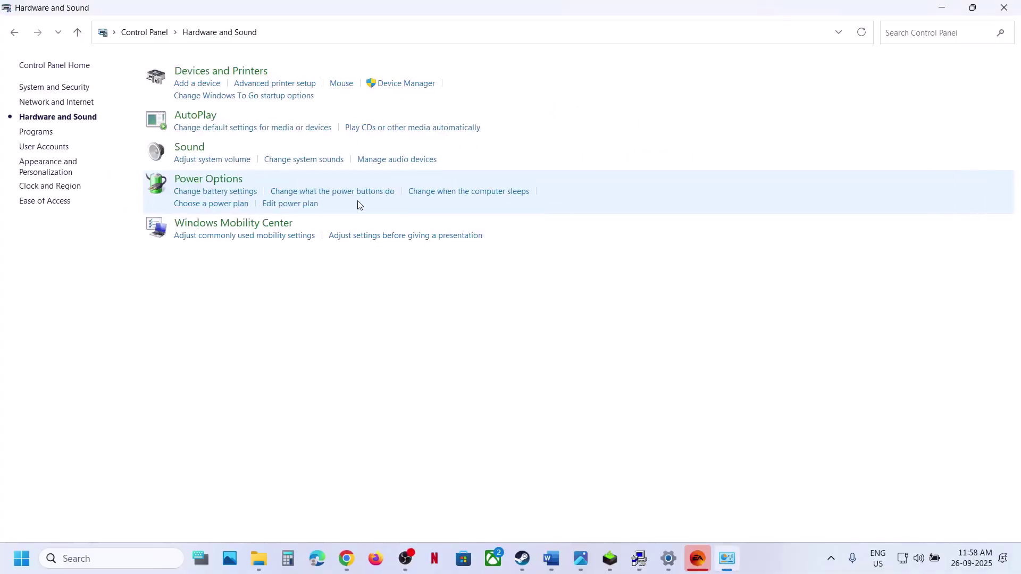
left_click(211, 181)
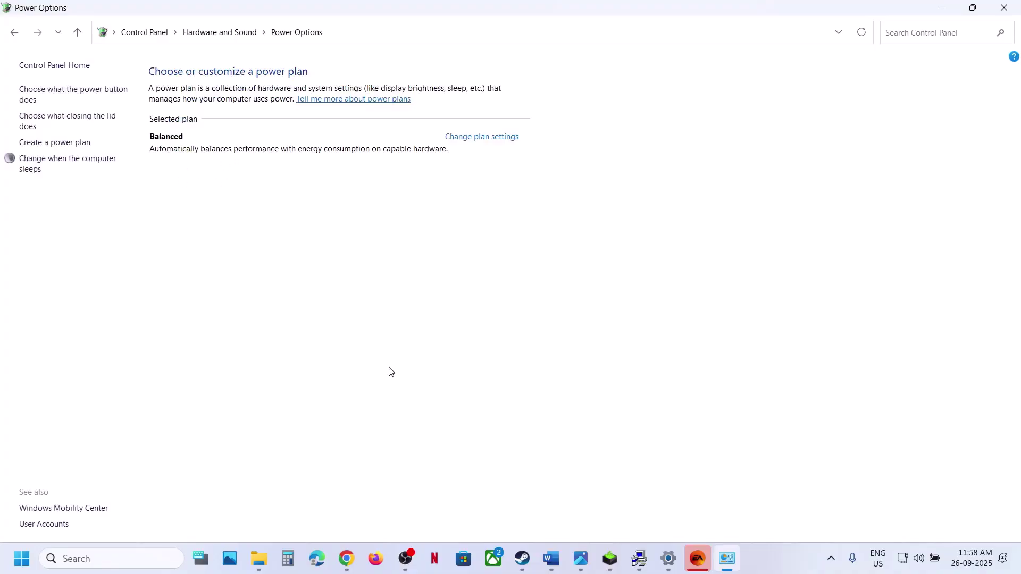
left_click(581, 558)
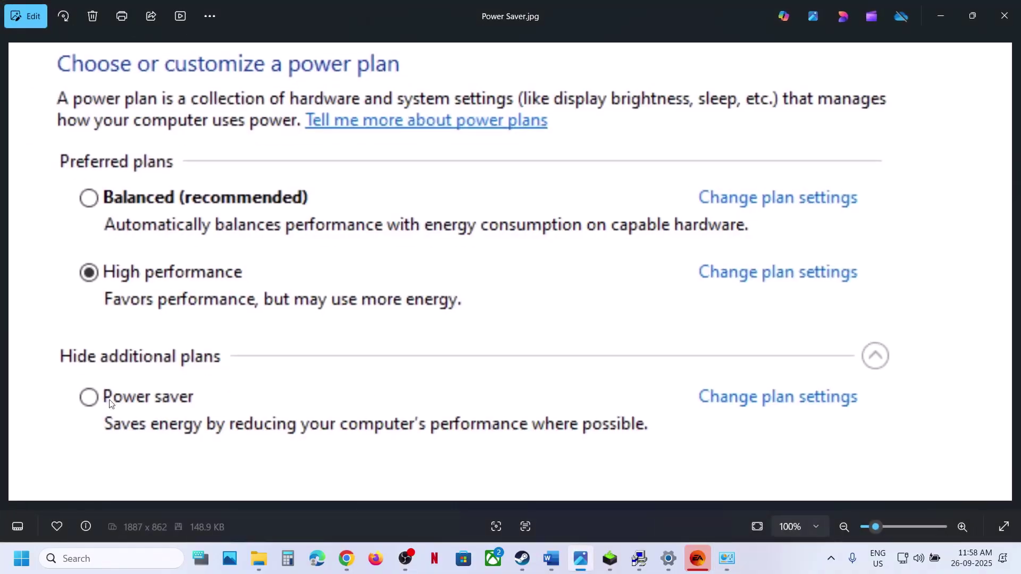